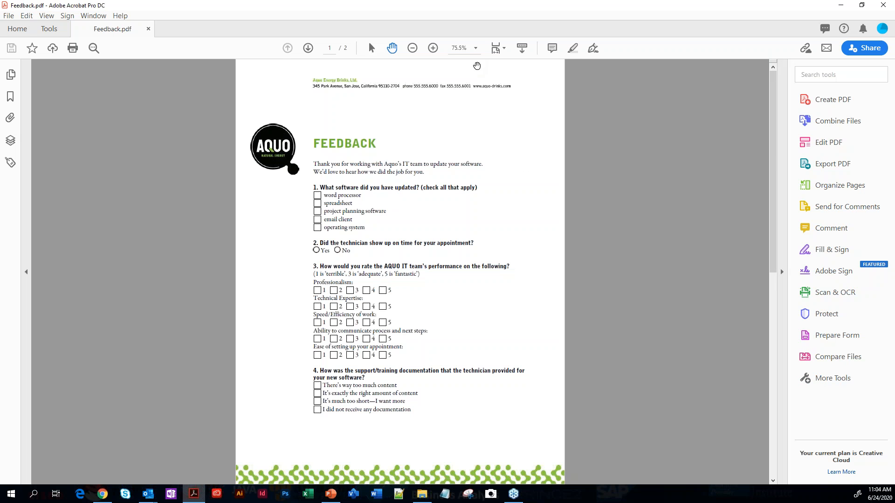
Set the page zoom to 100% and open Feedback.pdf in the Prepare Form tool
click(476, 48)
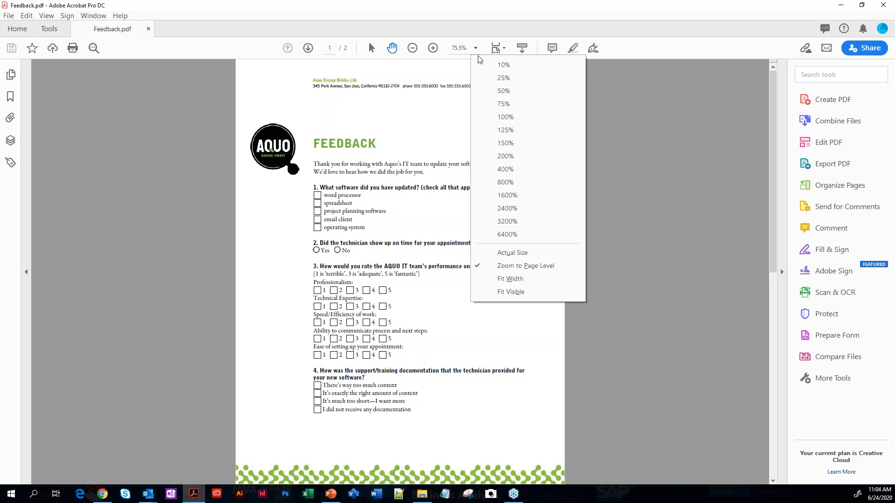
click(489, 117)
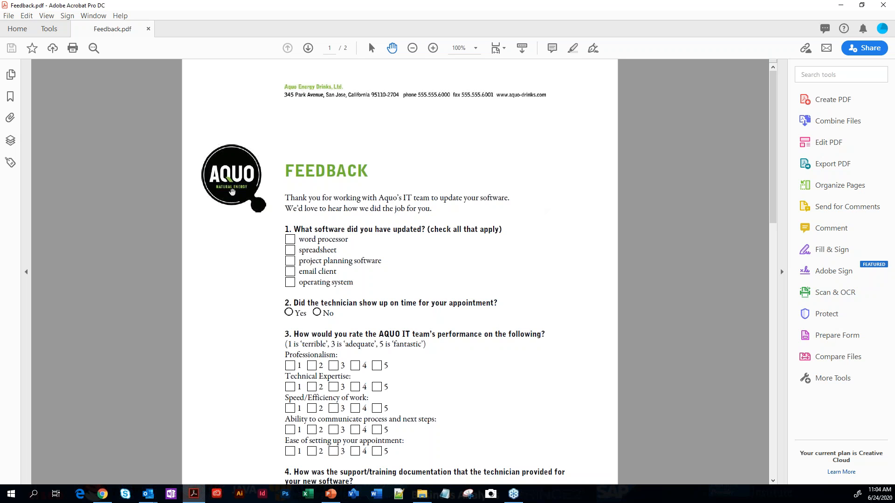
click(48, 30)
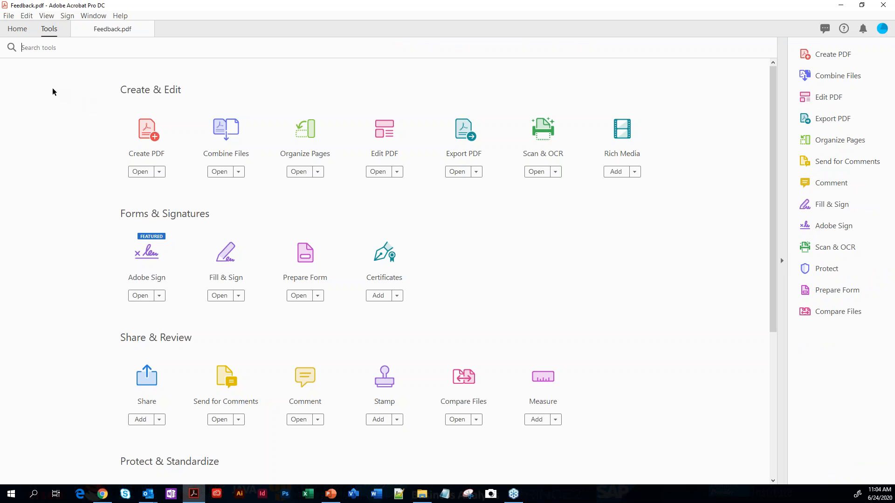
click(304, 258)
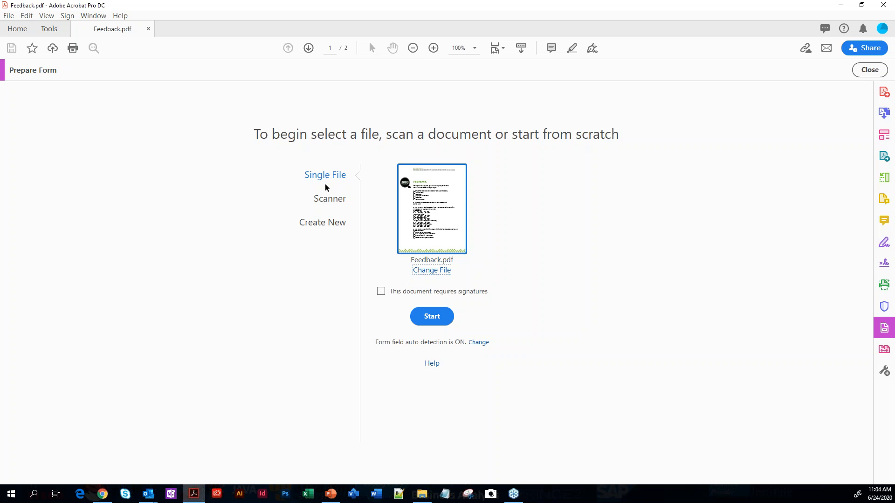
Review the Scanner and Create New form sources, and start the form from the single file Feedback.pdf without requiring signatures
click(326, 201)
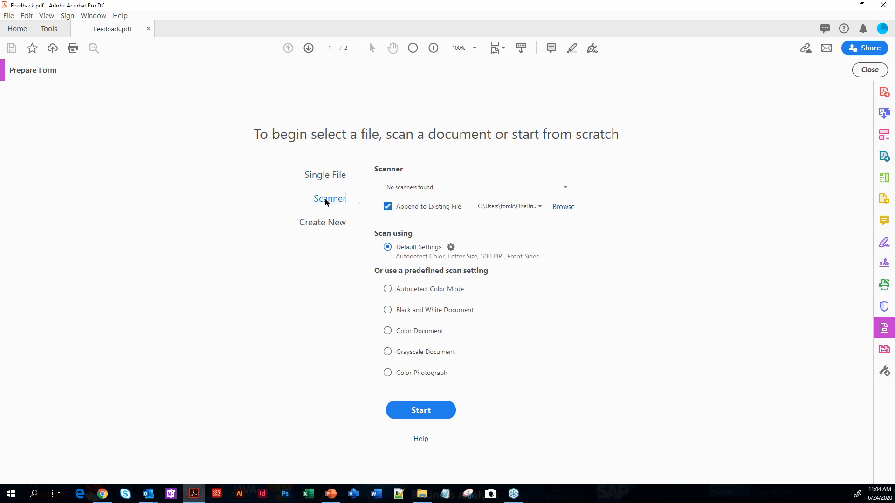
click(325, 225)
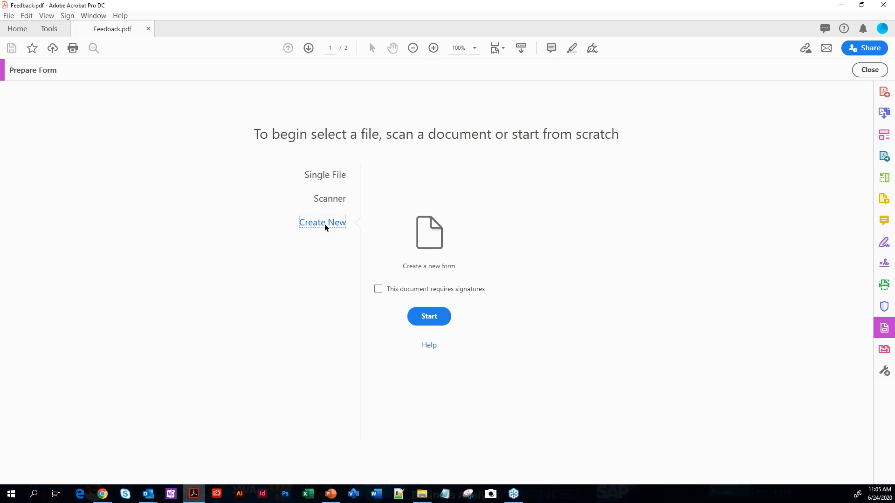
click(325, 180)
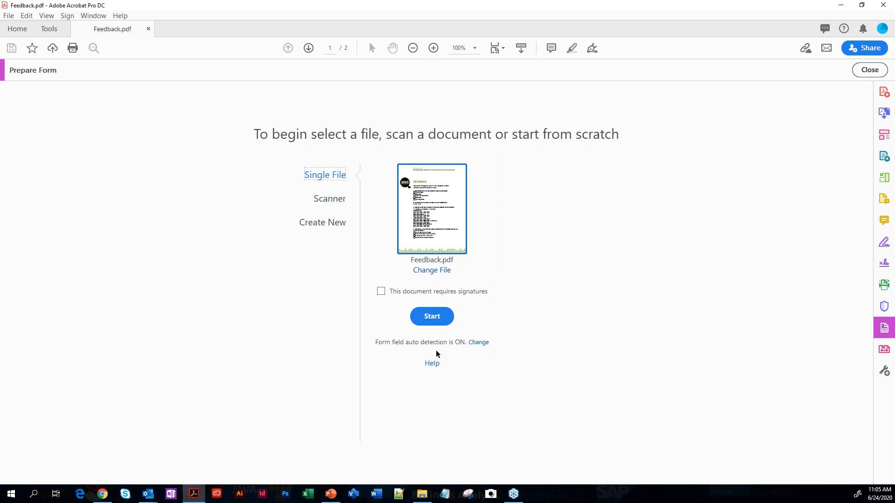
click(430, 325)
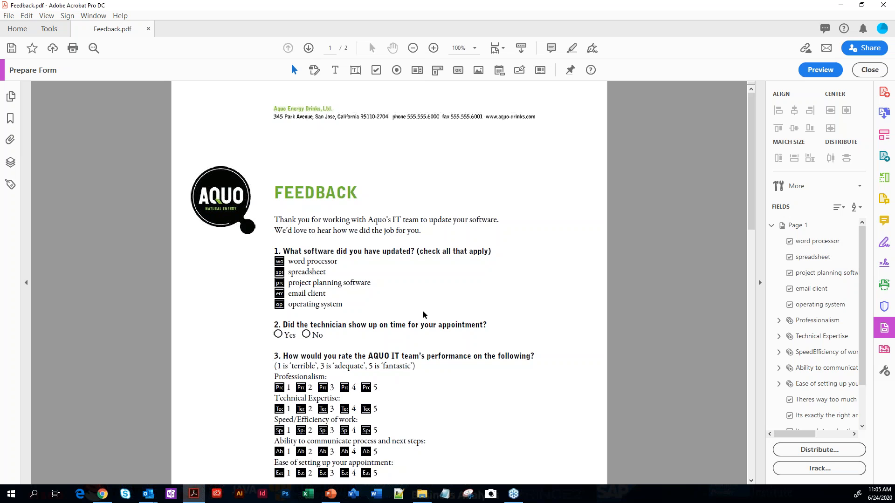
Look through both pages of the feedback form to check which questions received automatically detected form fields
scroll(397, 305, down, 1)
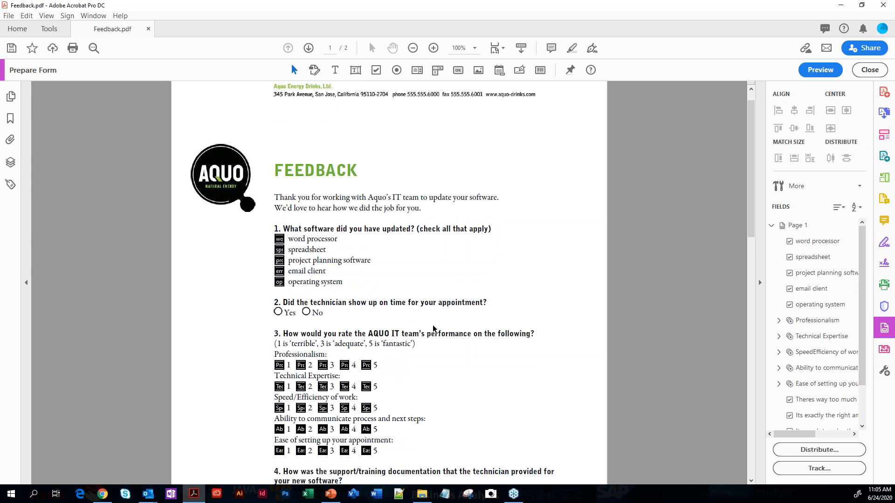
scroll(436, 336, down, 5)
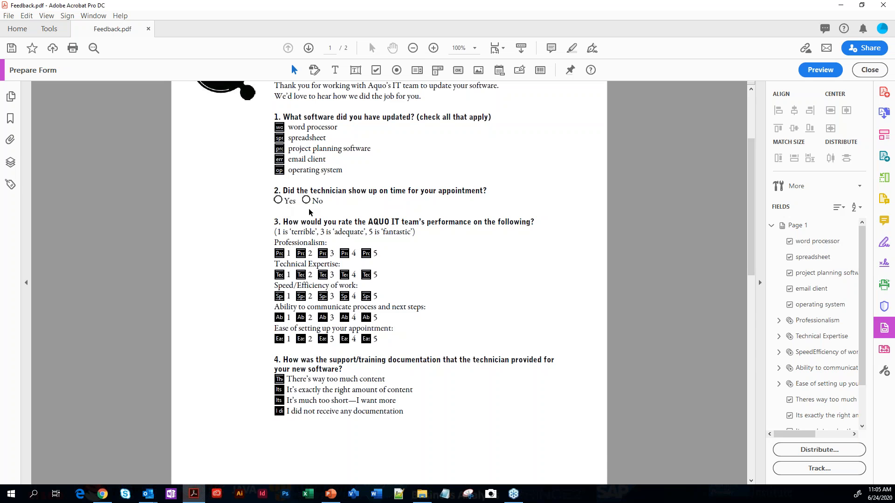
scroll(380, 255, down, 4)
scroll(399, 272, down, 8)
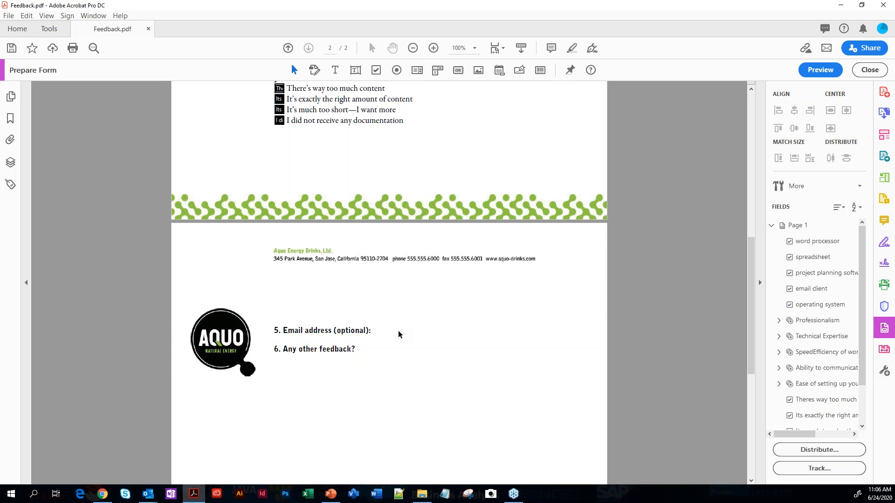
scroll(433, 326, up, 5)
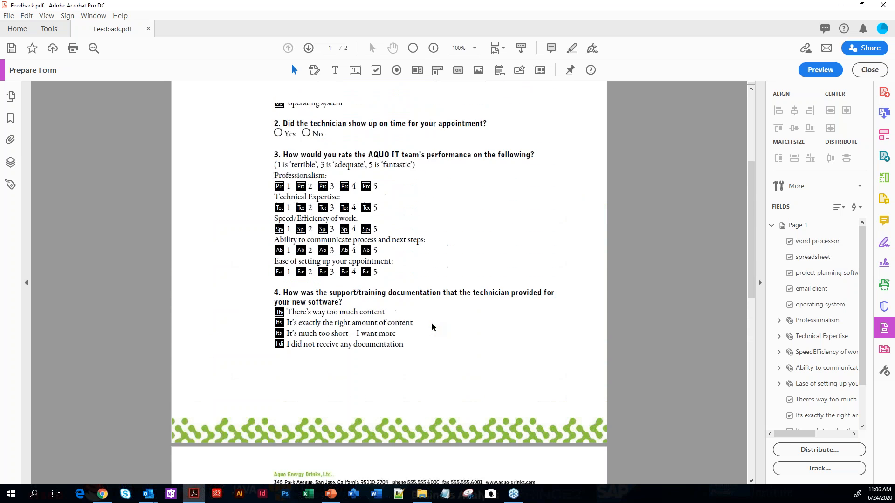
scroll(432, 327, up, 5)
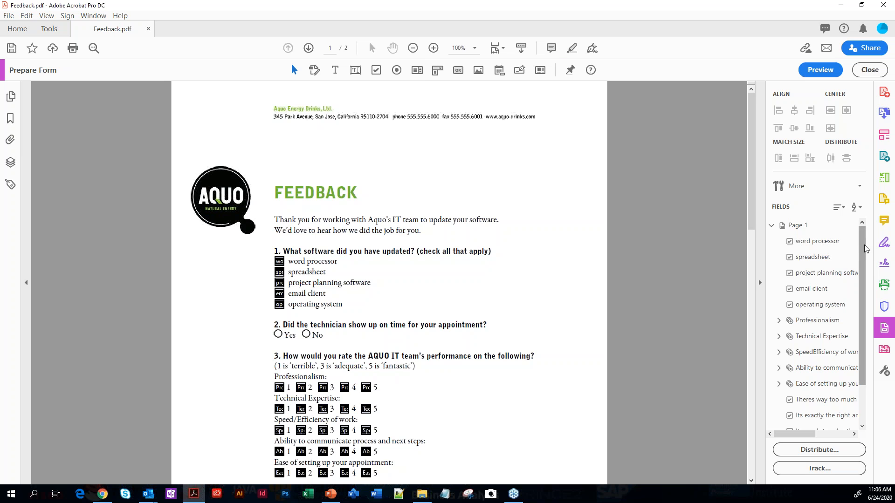
Examine the list of form fields, including the individual options inside the Professionalism group
scroll(862, 253, down, 3)
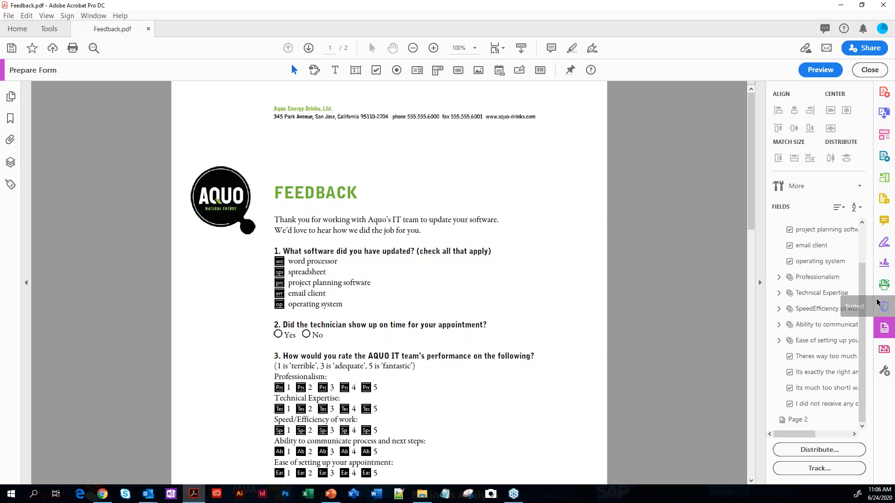
scroll(862, 292, up, 2)
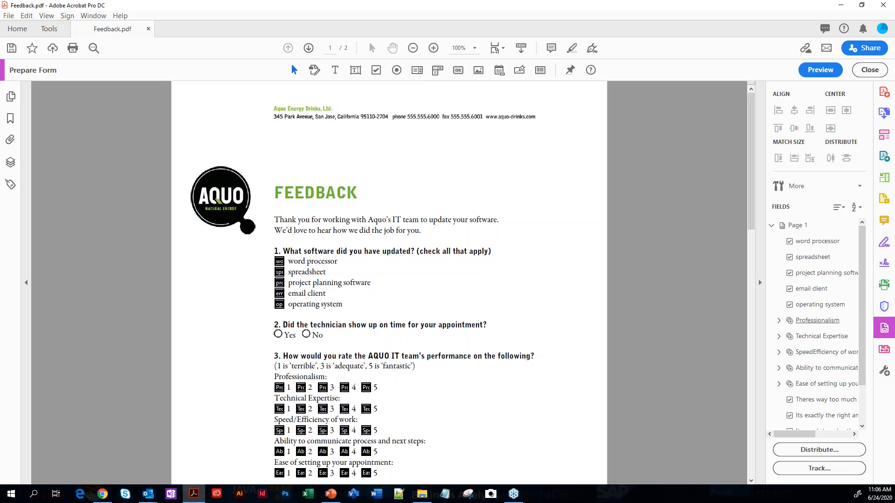
scroll(818, 327, down, 2)
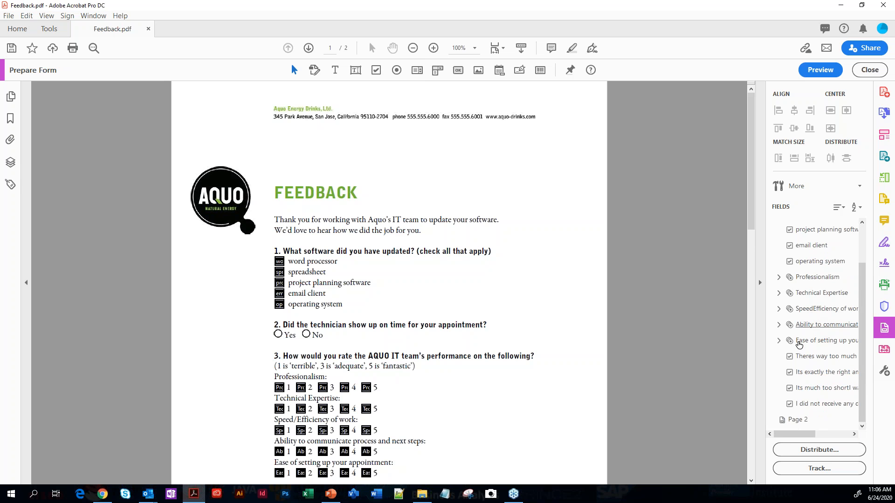
click(779, 278)
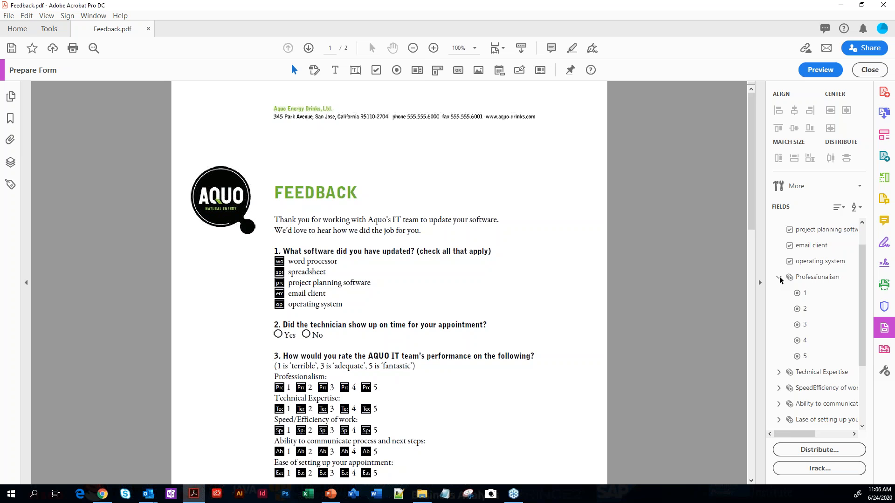
click(779, 278)
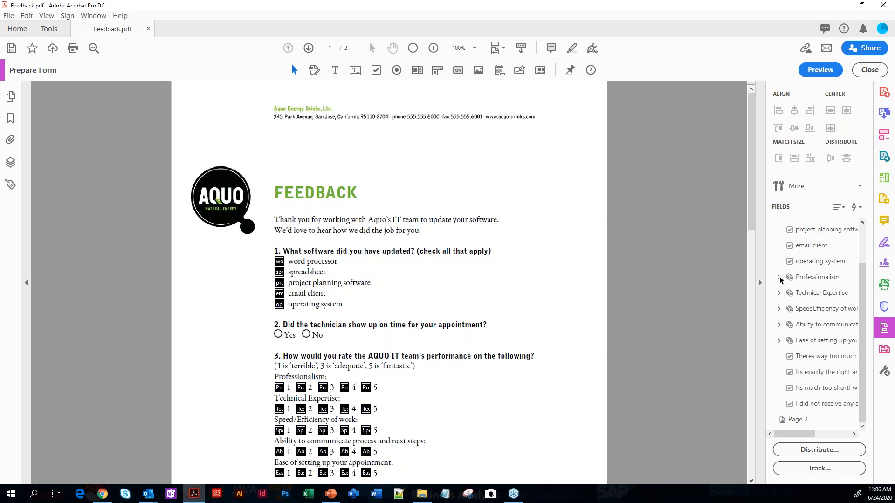
Show the email address and other feedback questions on page 2 at 150% zoom
scroll(479, 371, down, 5)
scroll(480, 371, down, 4)
scroll(479, 371, down, 1)
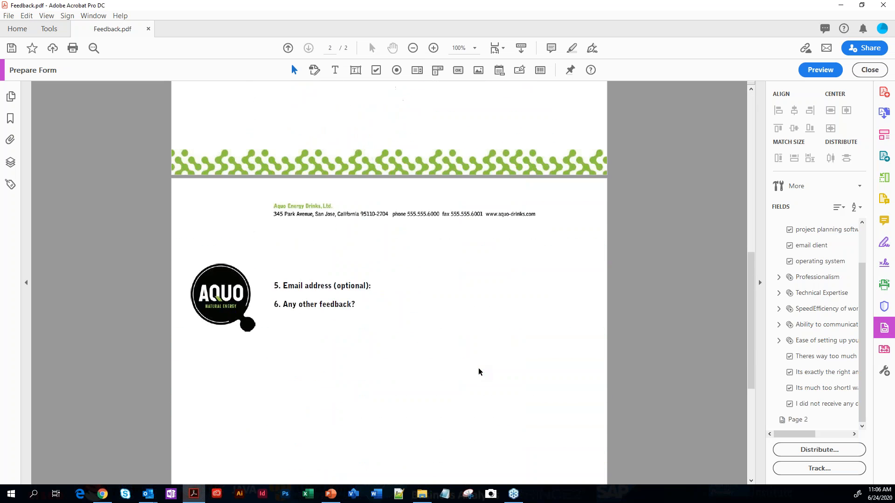
click(475, 48)
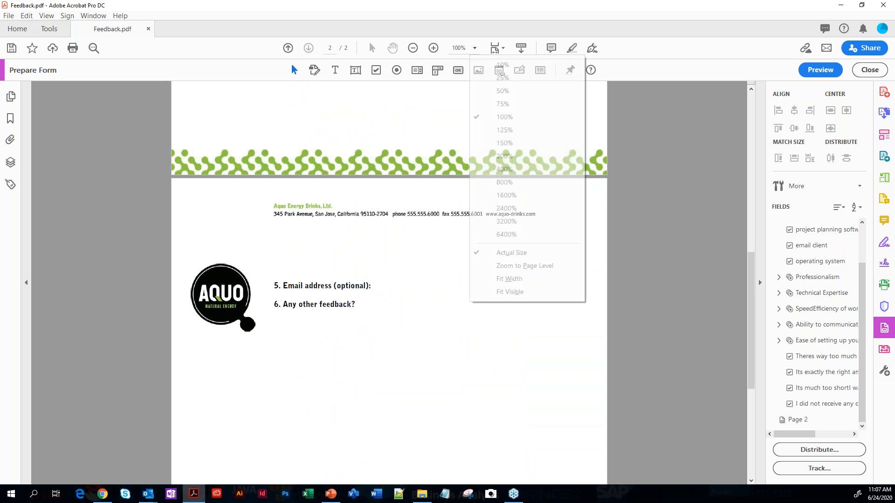
click(493, 147)
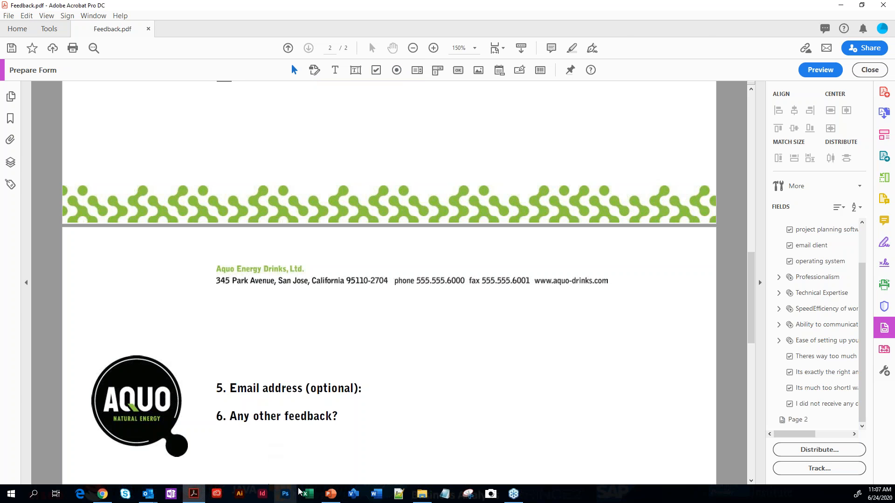
Switch to the PowerPoint presentation and bring up the "Choosing a form field" slide
click(328, 496)
scroll(417, 405, down, 1)
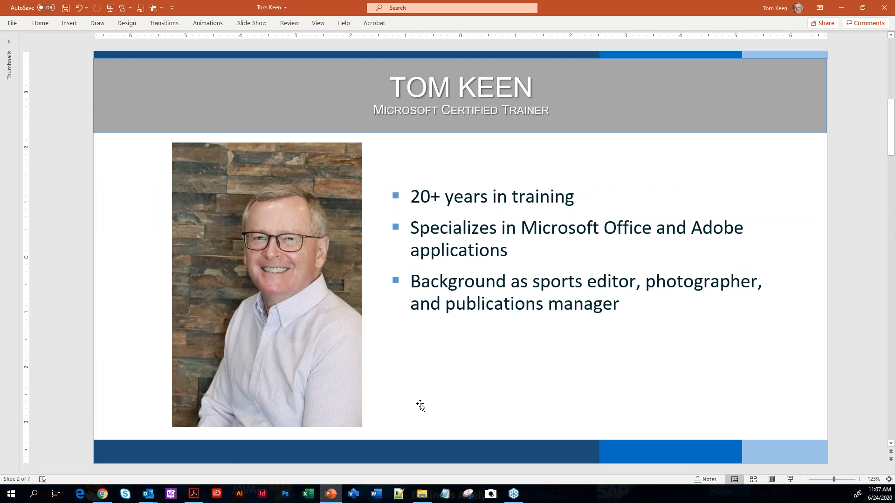
scroll(413, 405, down, 1)
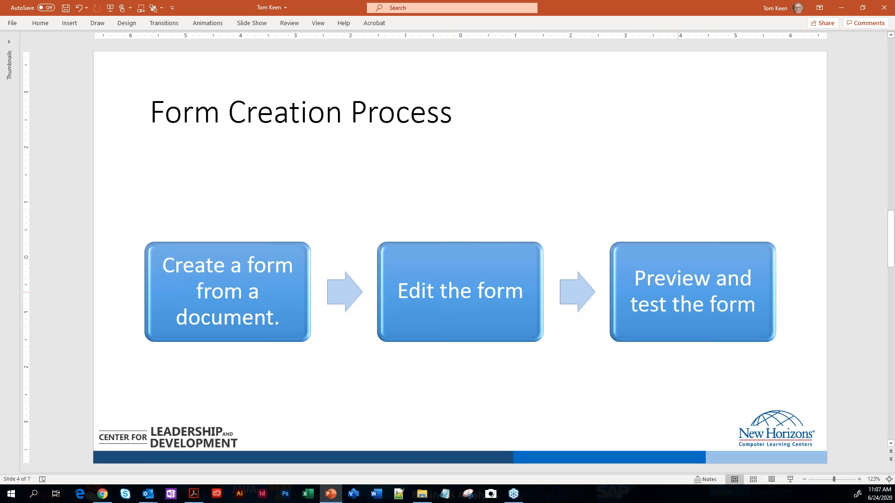
scroll(367, 182, down, 1)
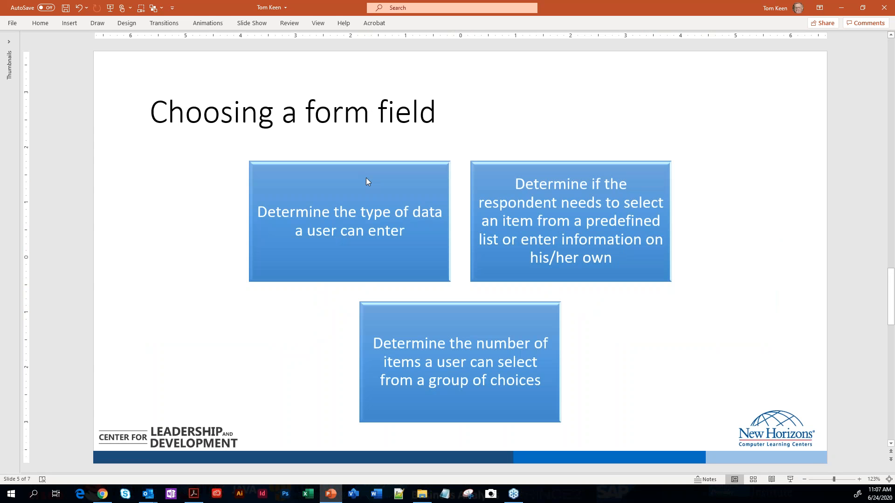
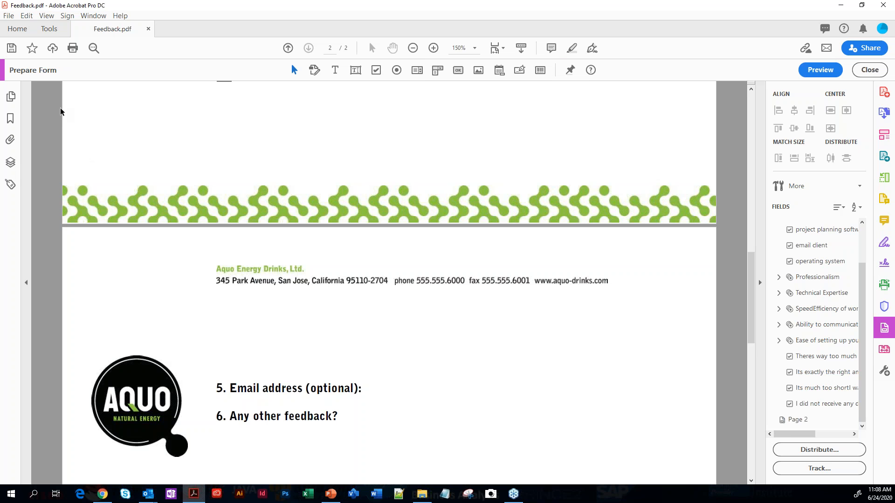
Display the rulers and the grid over the form pages
click(45, 16)
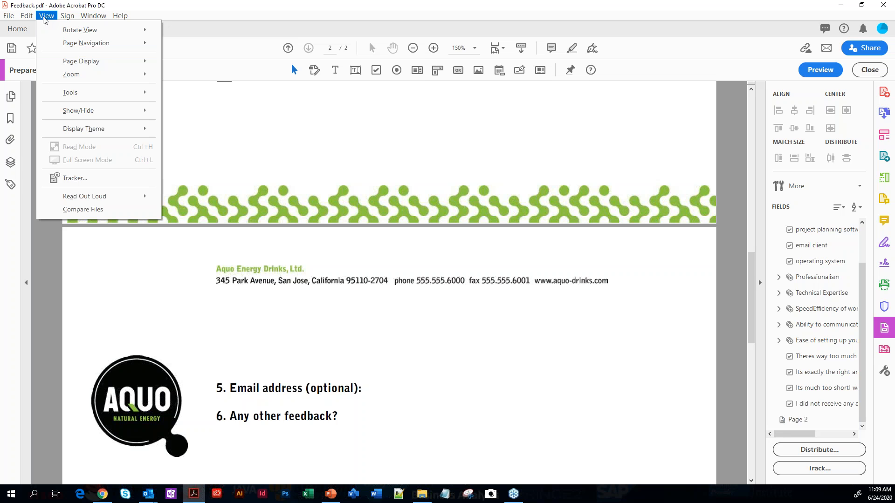
mouse_move(57, 114)
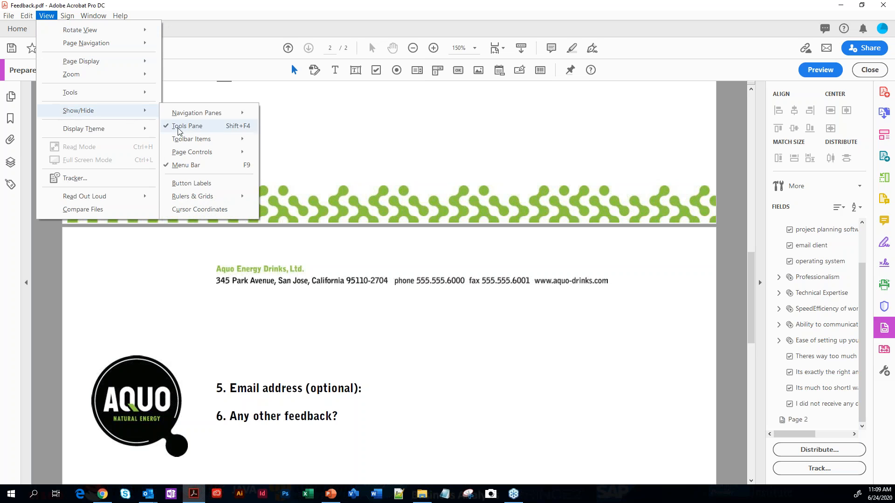
mouse_move(214, 199)
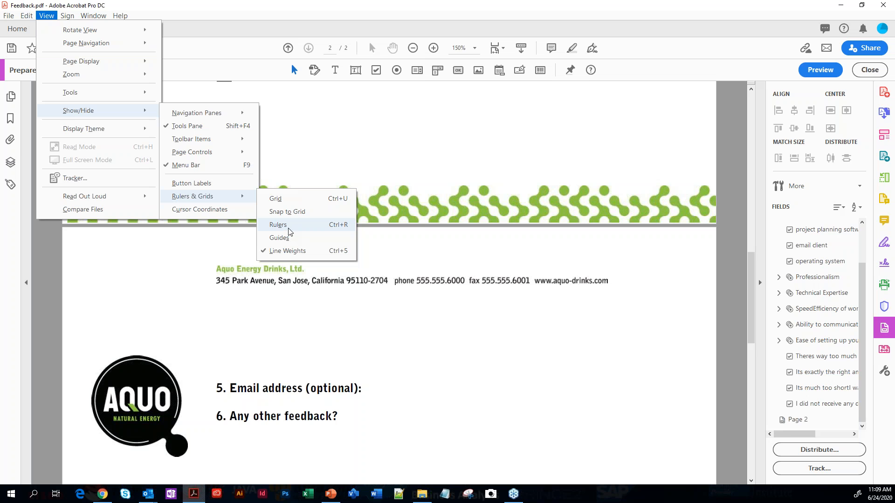
click(323, 226)
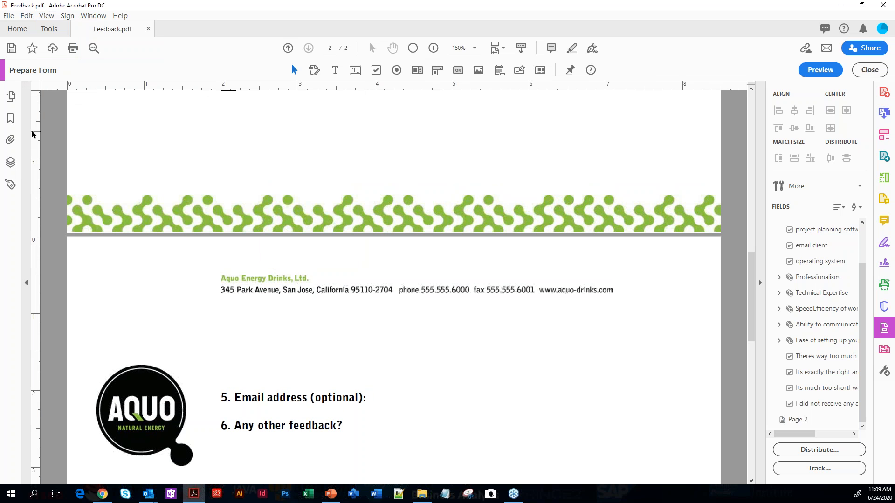
click(40, 19)
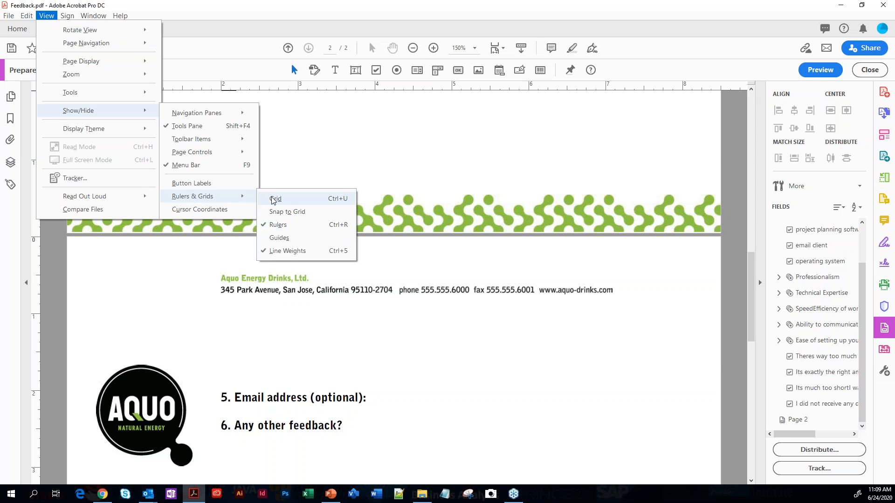
click(274, 199)
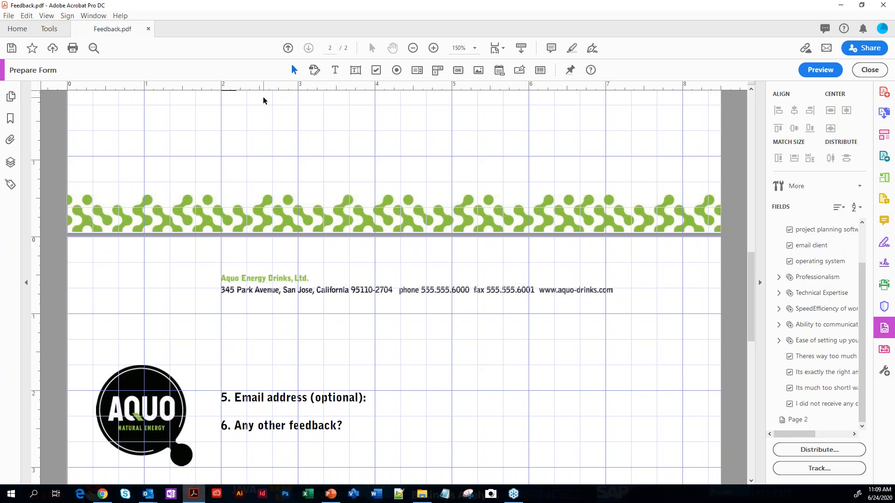
Add a text field beside question 5, name it "emaill address" and widen it to about the 7.3-inch ruler mark
click(355, 70)
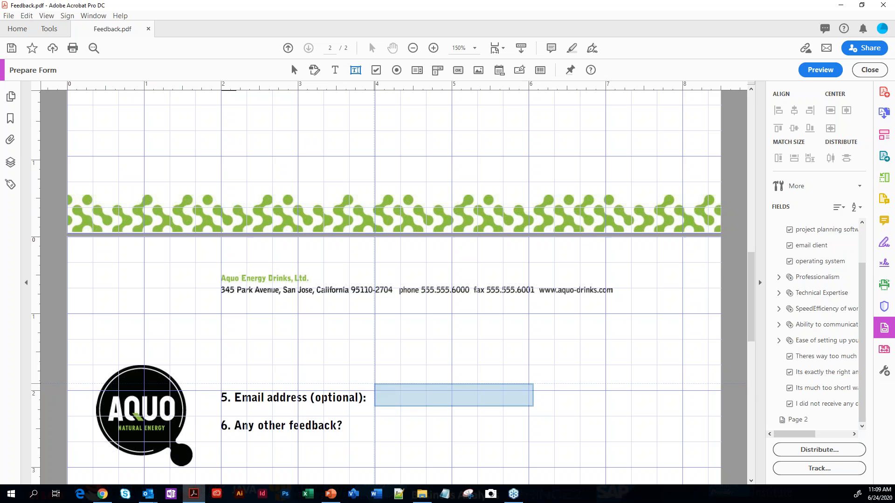
click(375, 384)
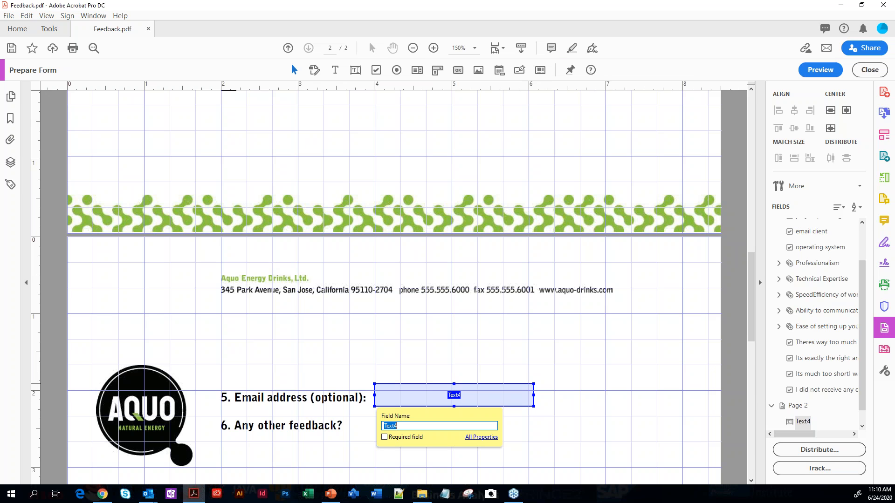
text(emaill address)
key(Return)
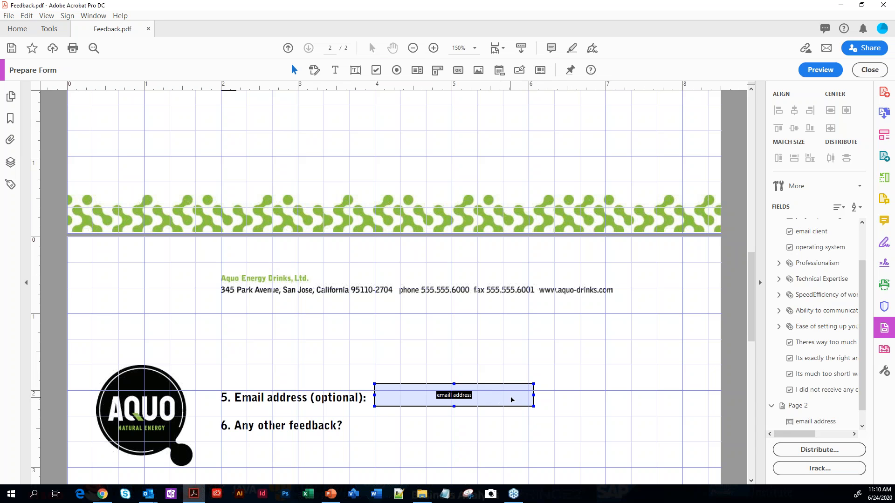
click(534, 395)
drag(534, 396, 631, 396)
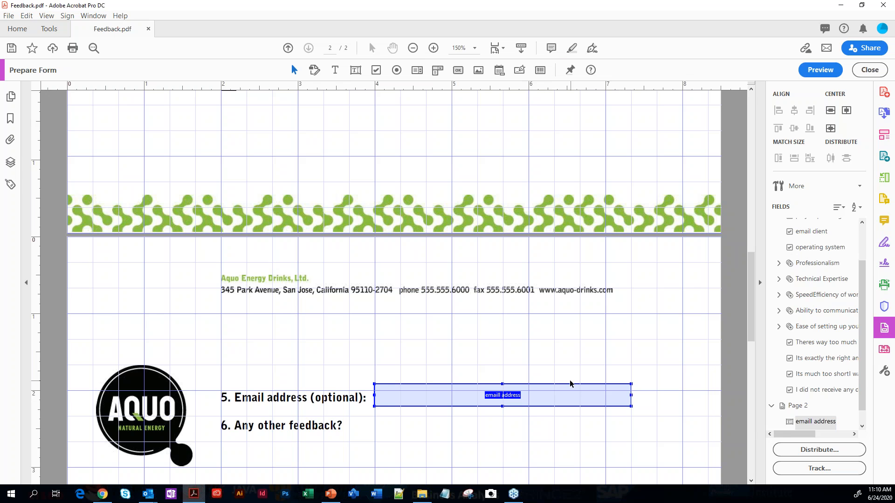
Add a text field below question 6, "Any other feedback?", and name it "comments"
scroll(620, 401, down, 1)
scroll(393, 289, down, 1)
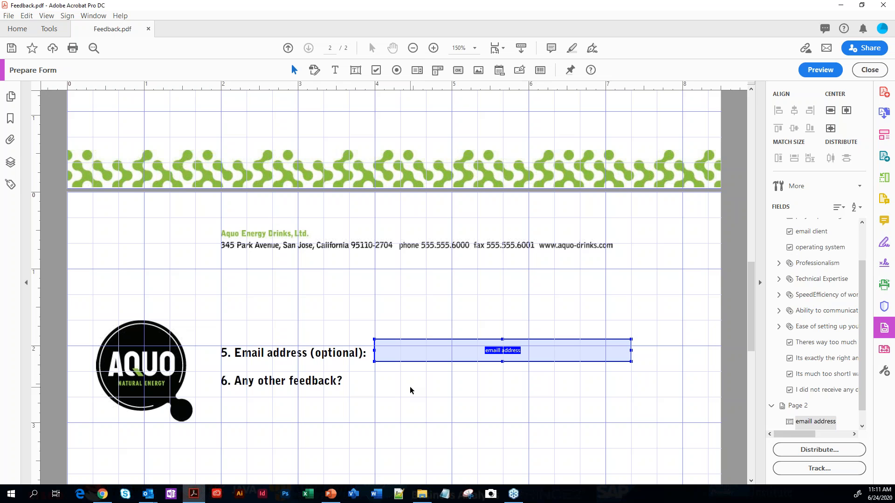
scroll(405, 387, down, 1)
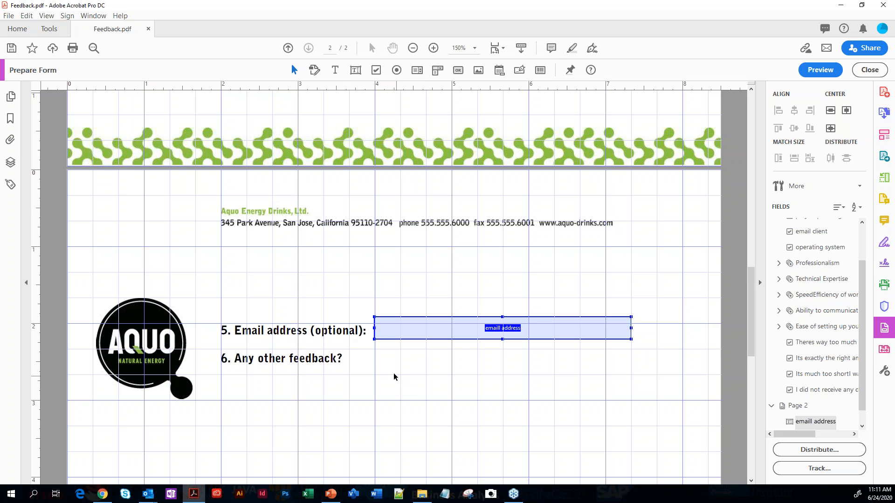
scroll(405, 363, down, 1)
scroll(405, 361, down, 2)
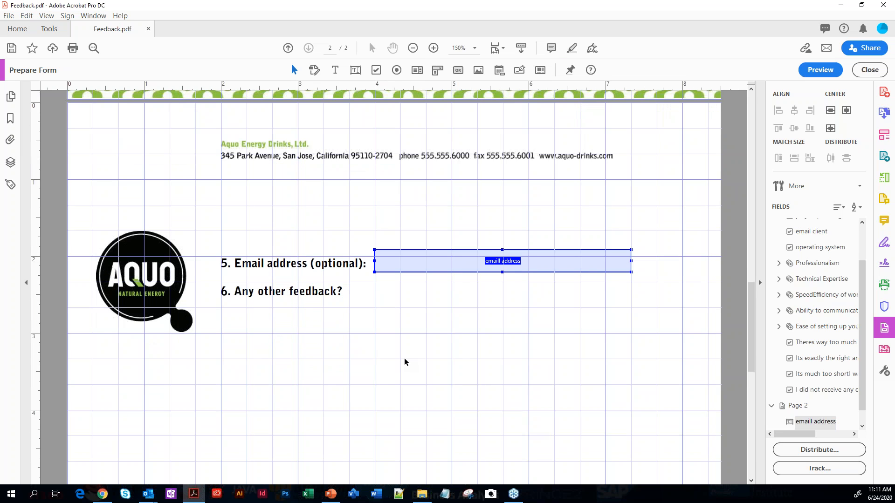
click(354, 71)
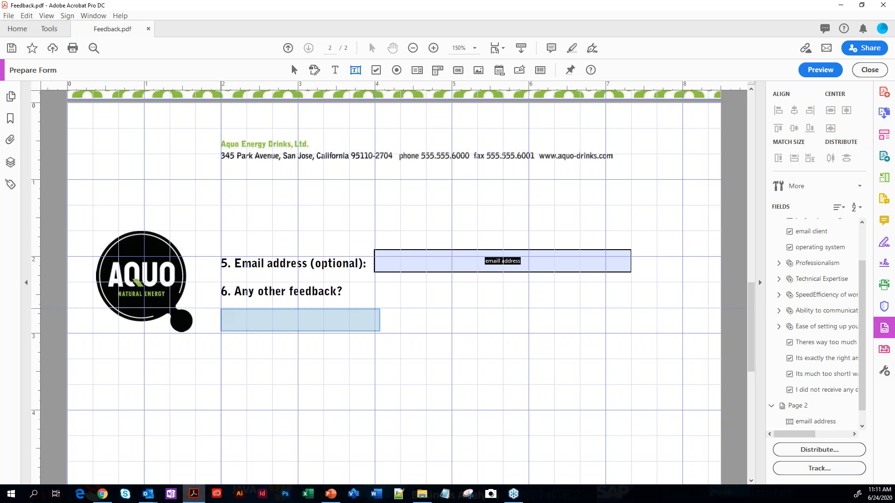
click(222, 308)
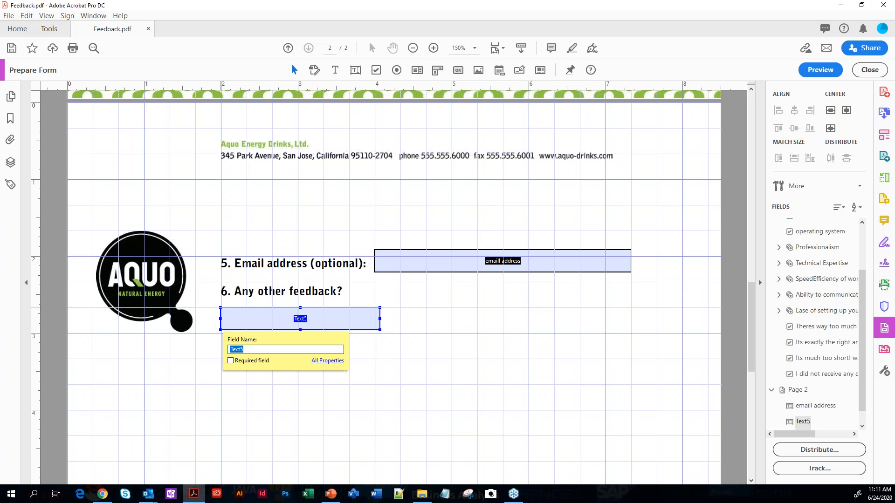
text(comments)
click(382, 322)
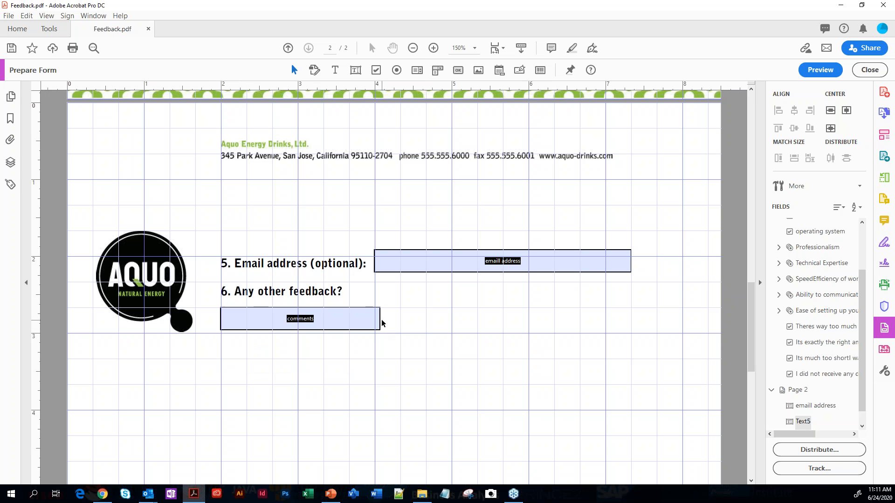
Enlarge the comments field to about 5.35 in wide, aligned with the email field's far edge, and about 2 in high
click(376, 322)
drag(379, 319, 631, 319)
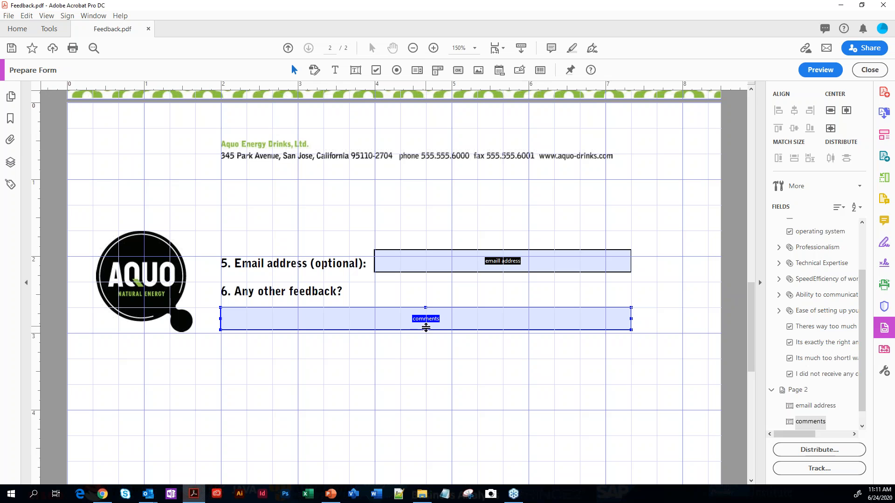
drag(425, 330, 424, 461)
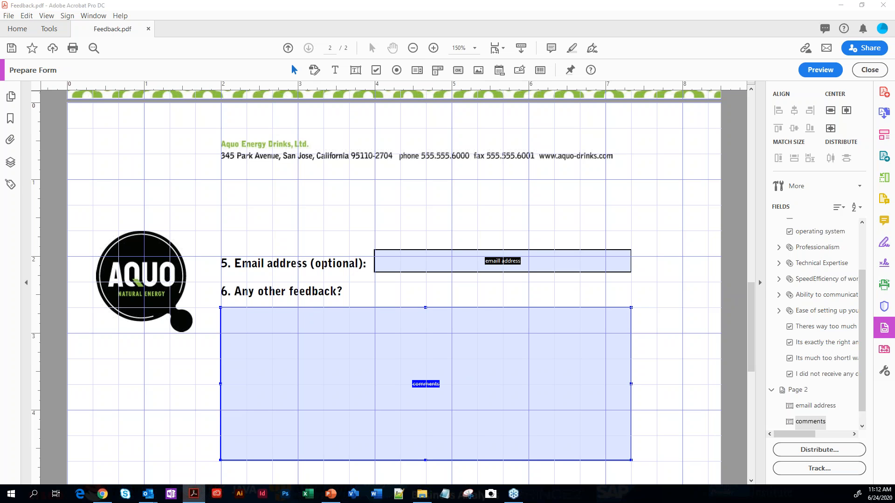
Examine the comments field's general, appearance, position, options, actions, format, validation and calculation properties
drag(894, 83, 310, 52)
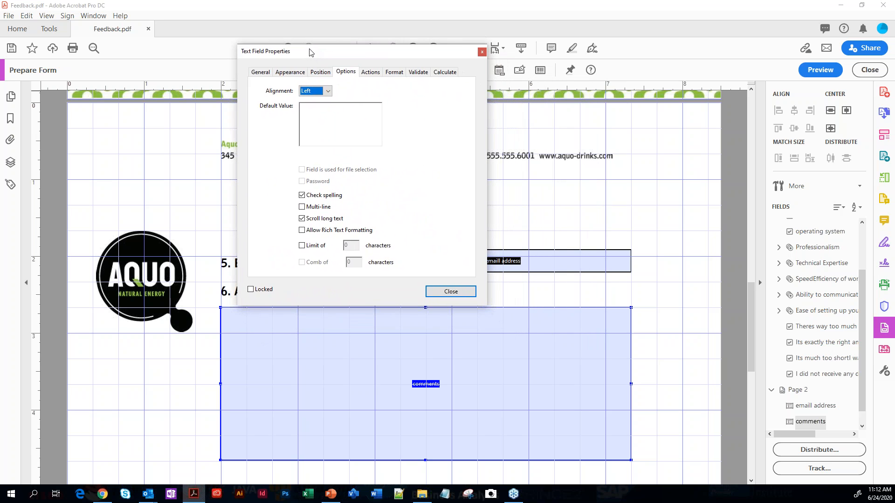
click(261, 72)
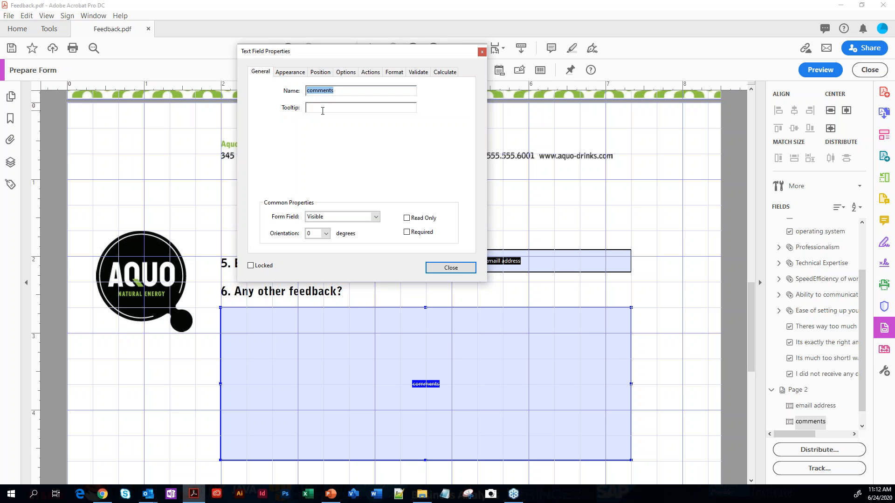
click(291, 73)
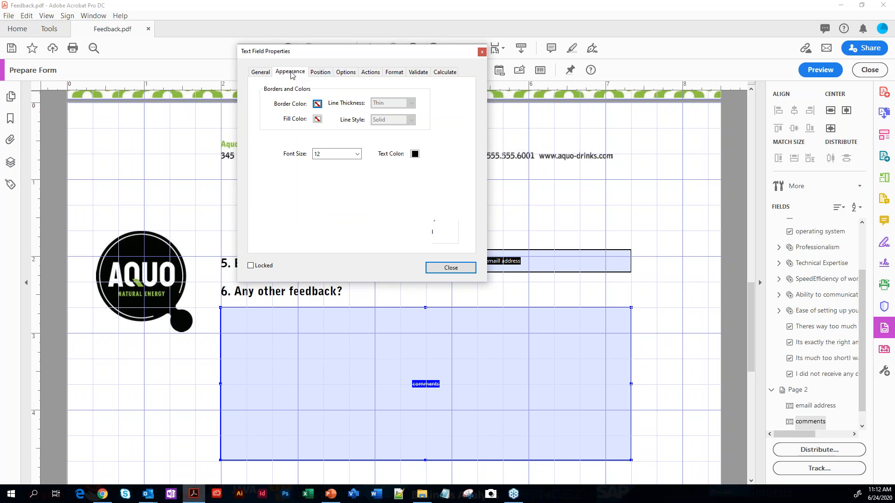
click(319, 72)
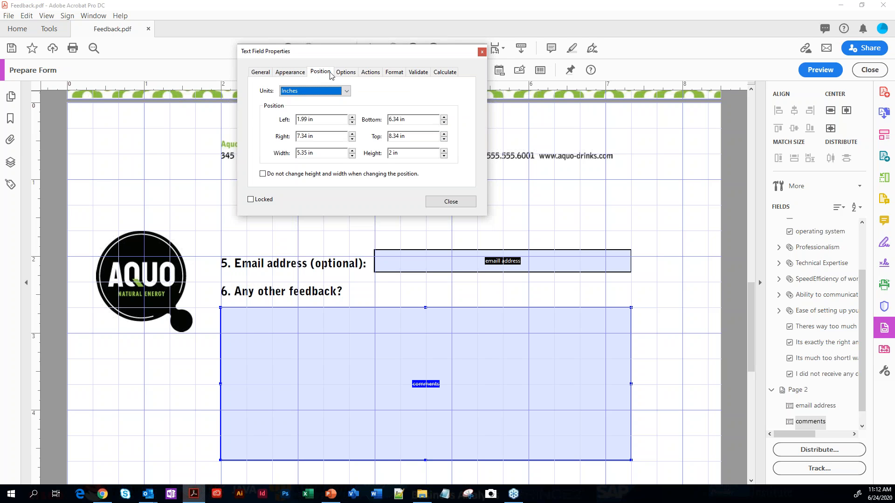
click(345, 73)
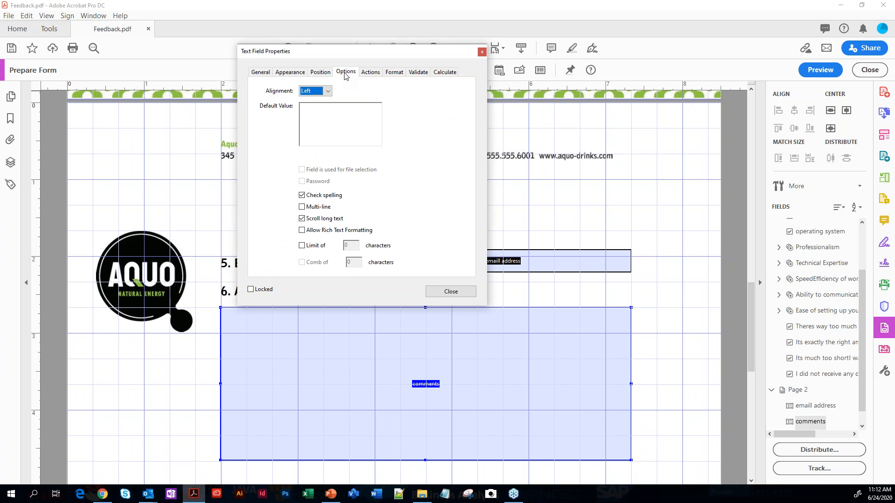
click(375, 75)
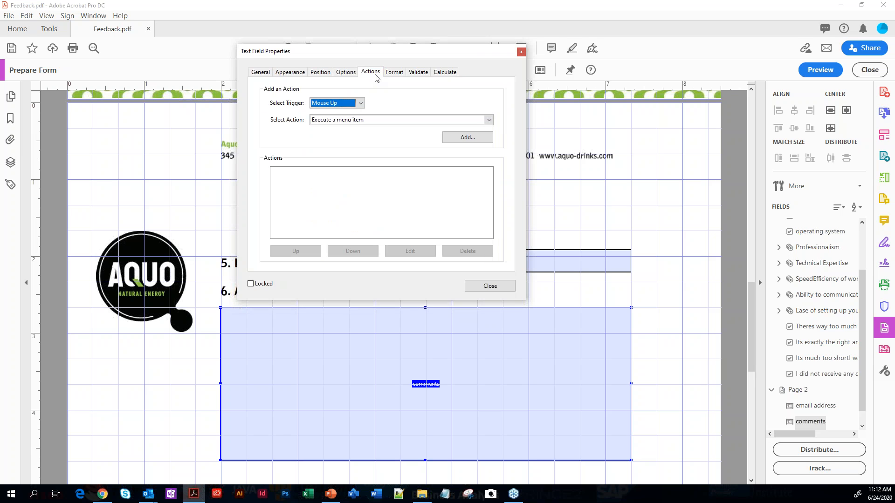
click(394, 74)
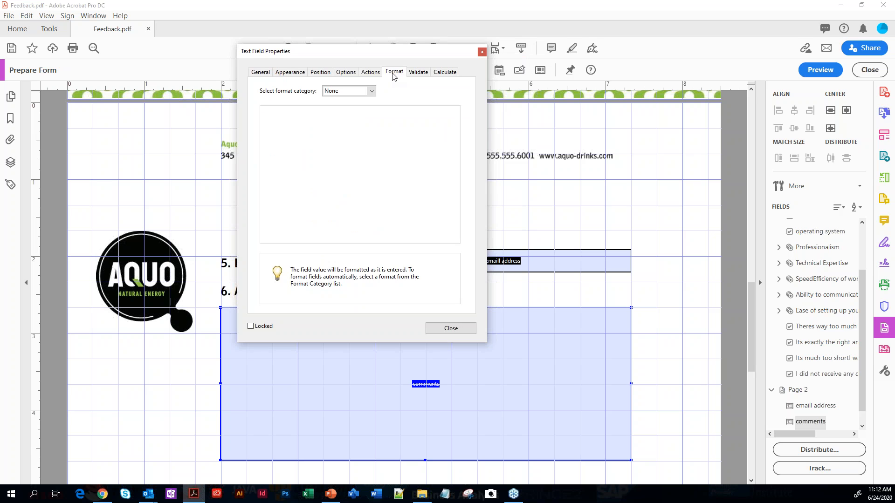
click(418, 76)
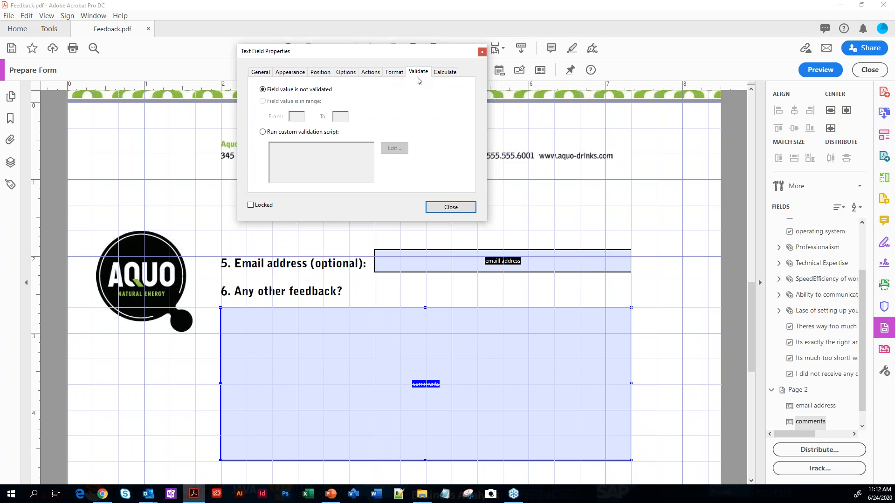
click(445, 75)
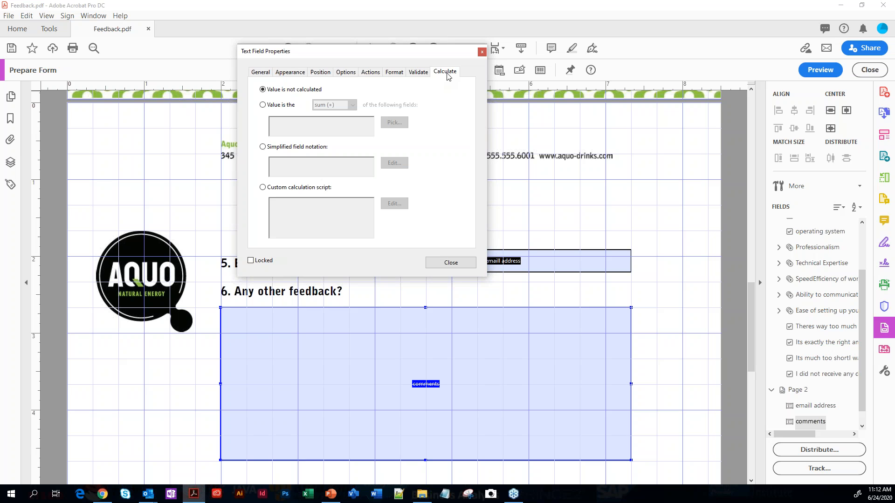
Make the comments field multi-line and limit it to 300 characters
click(345, 74)
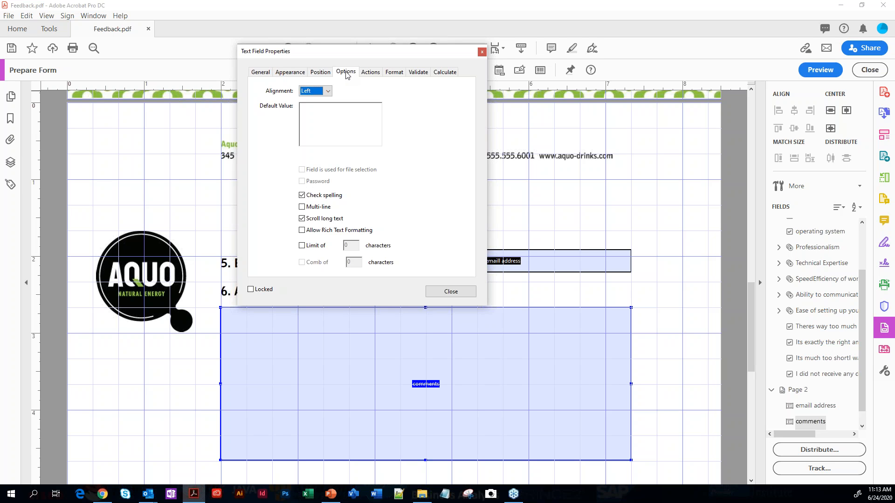
click(301, 208)
click(302, 247)
key(Tab)
text(300)
Give the comments field a black border with Thin line thickness and close its properties
click(282, 73)
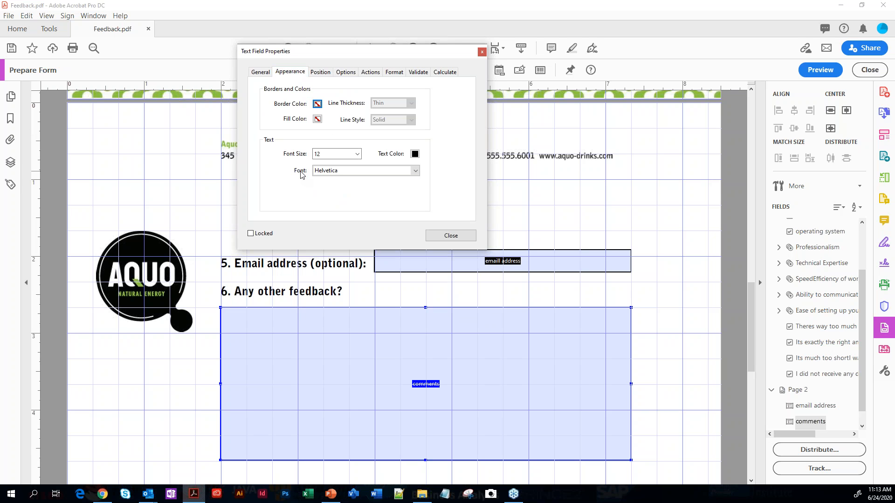
click(317, 104)
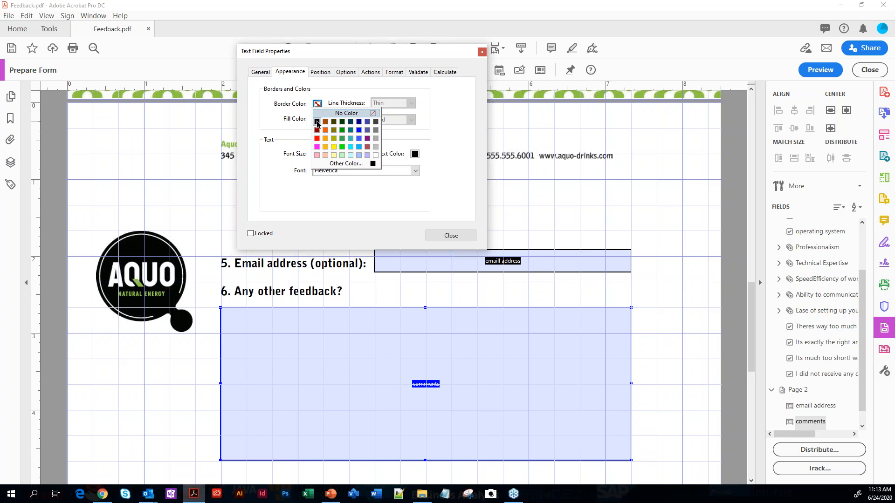
click(317, 122)
click(411, 104)
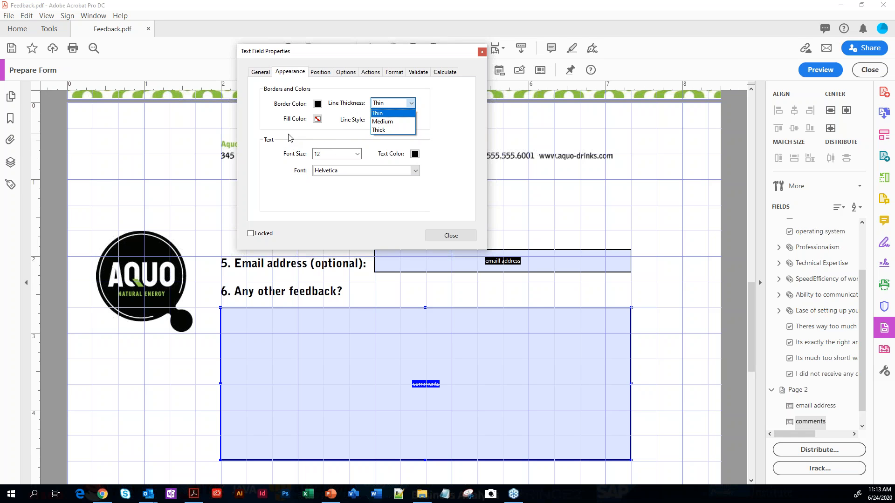
click(438, 239)
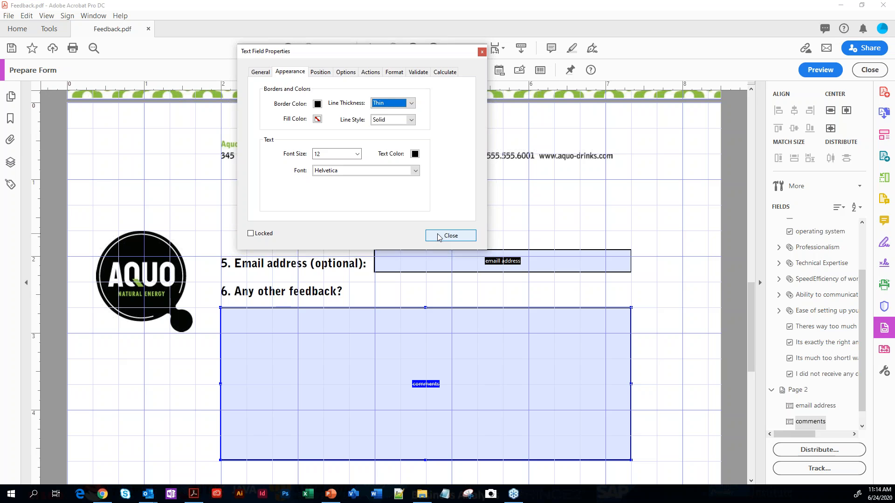
click(440, 237)
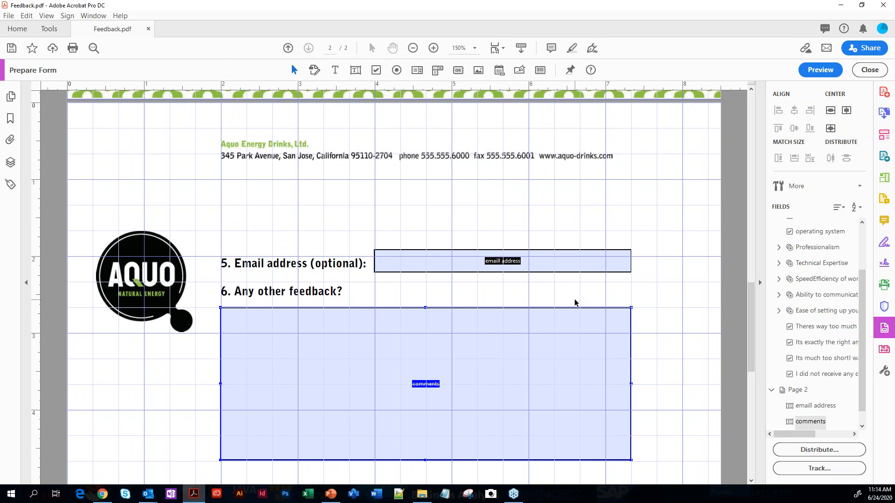
Give the email address field a black border with Thin line thickness and close its properties
click(424, 261)
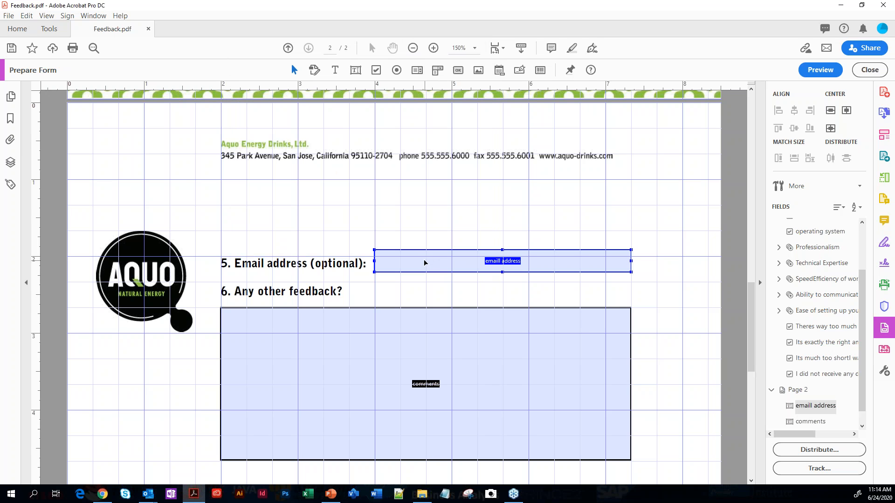
double_click(439, 261)
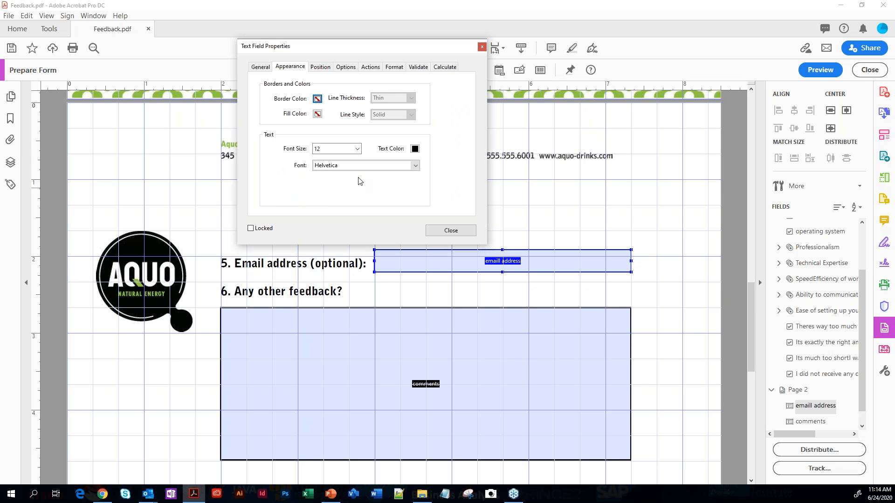
click(317, 98)
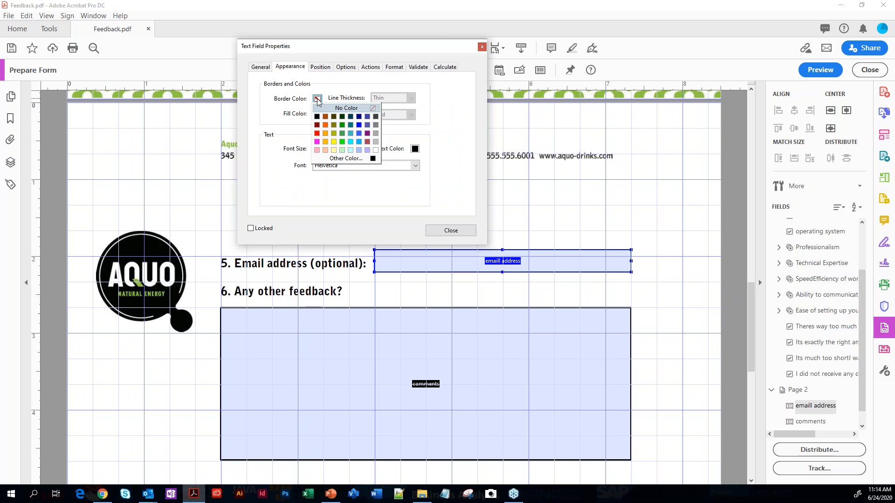
click(317, 117)
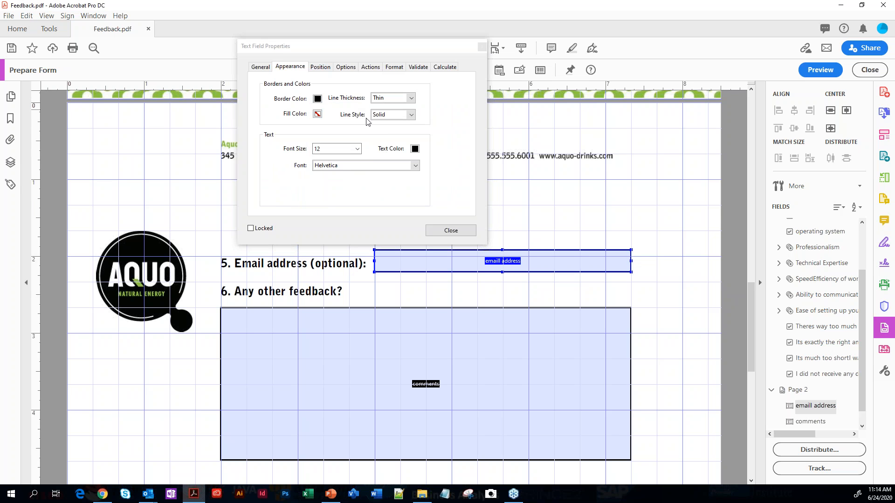
click(450, 229)
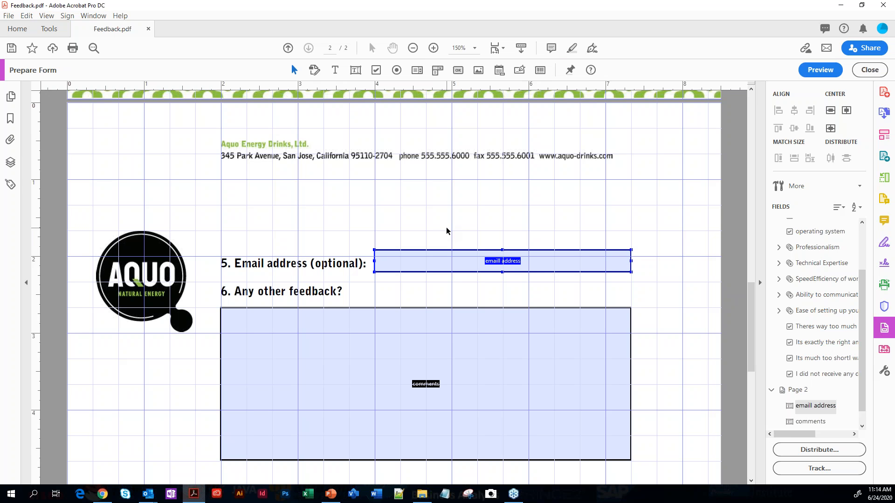
shift+click(549, 318)
Add a required radio button on question 2's Yes circle, with the choice named Yes and the group named on time
drag(749, 306, 742, 153)
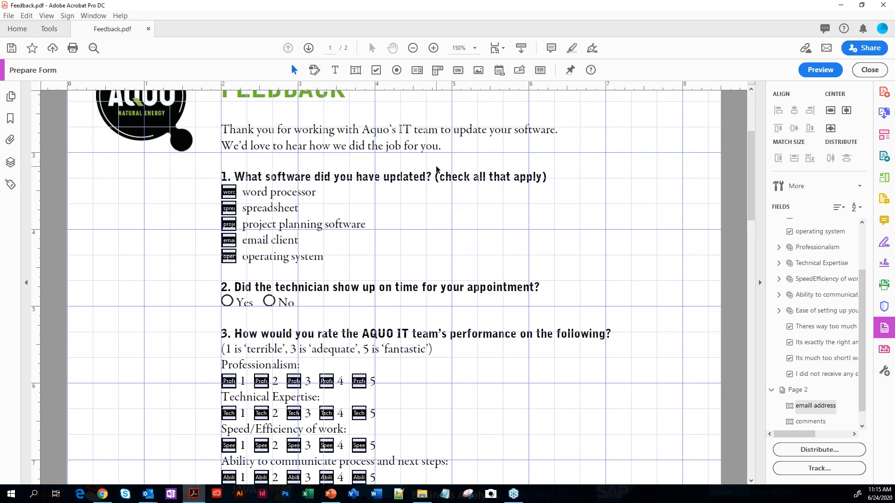
click(397, 71)
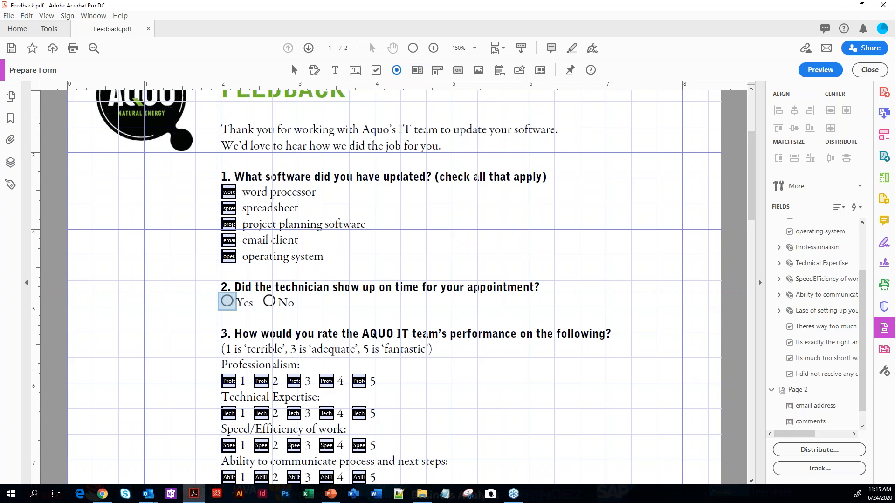
click(227, 301)
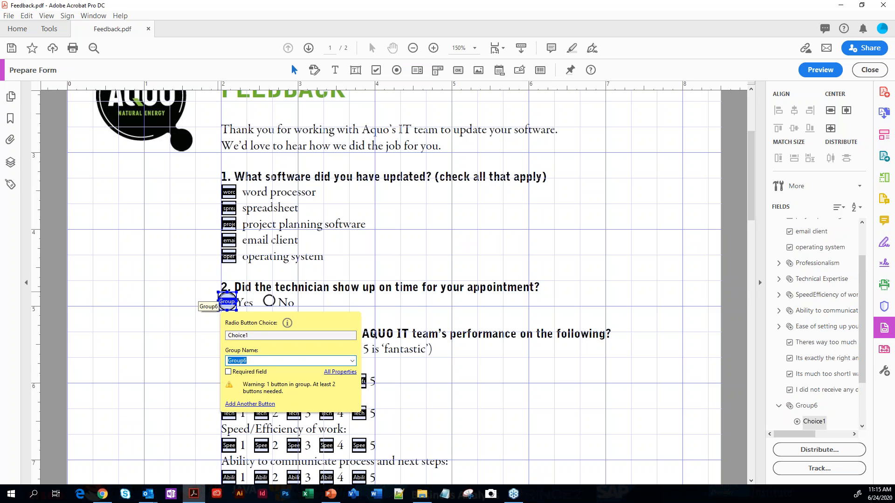
double_click(264, 336)
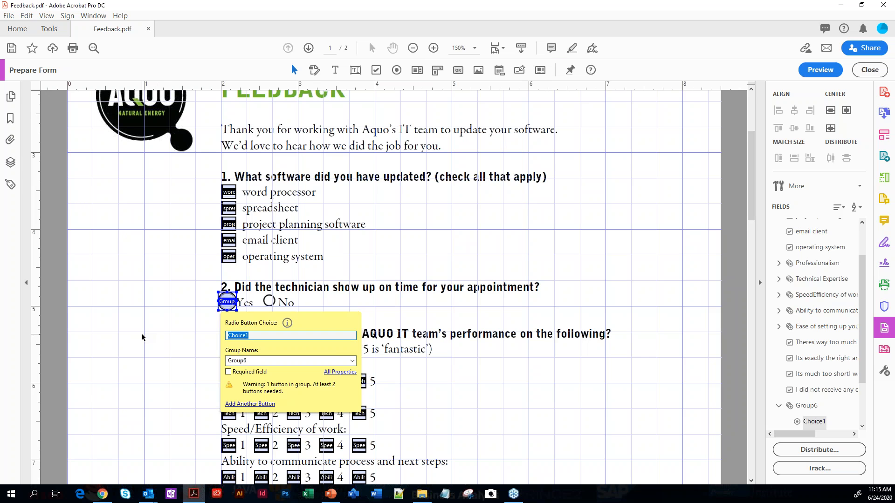
text(Yes)
click(228, 360)
double_click(246, 360)
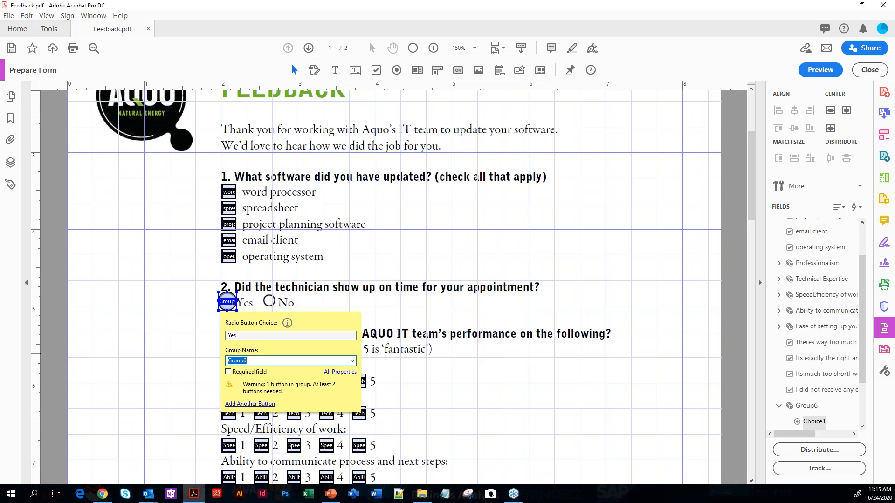
text(on time)
click(229, 372)
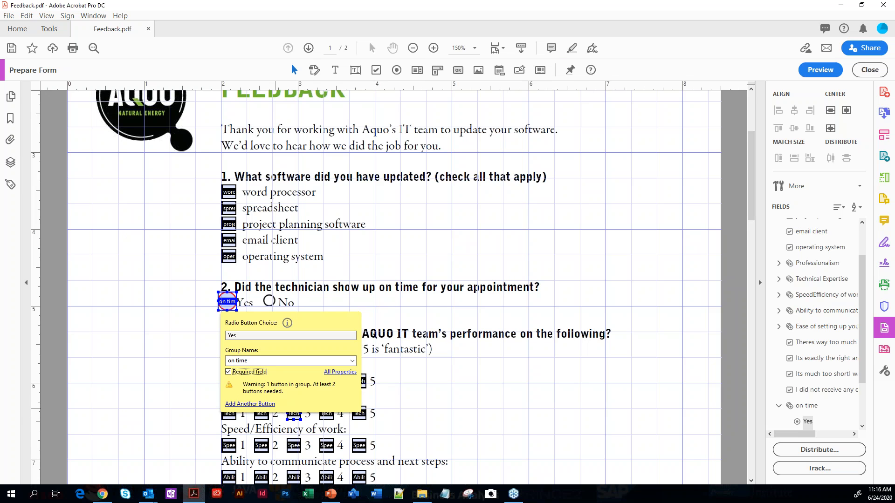
Add another radio button to the on time group on question 2's No circle and name its choice No
click(250, 404)
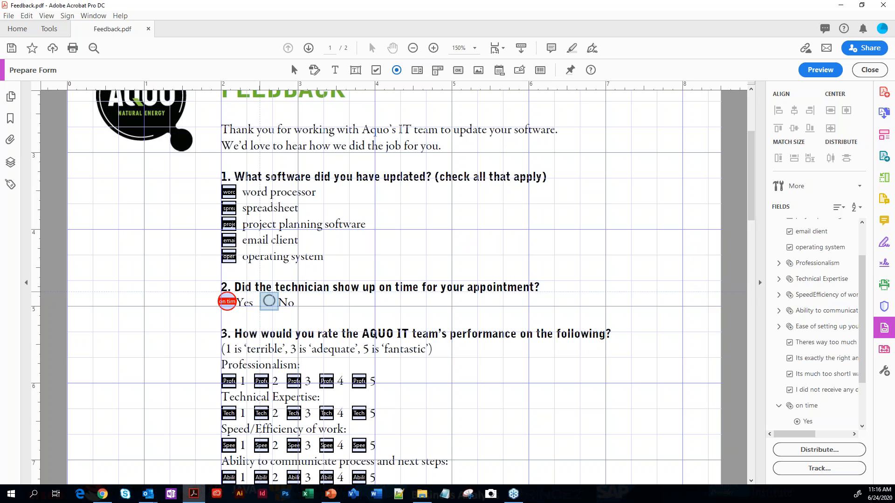
click(269, 301)
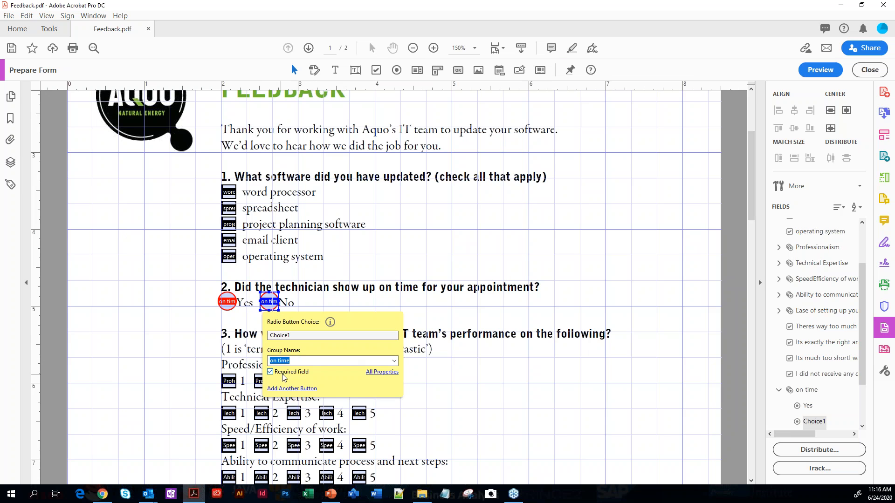
click(288, 336)
double_click(288, 336)
text(No)
click(493, 309)
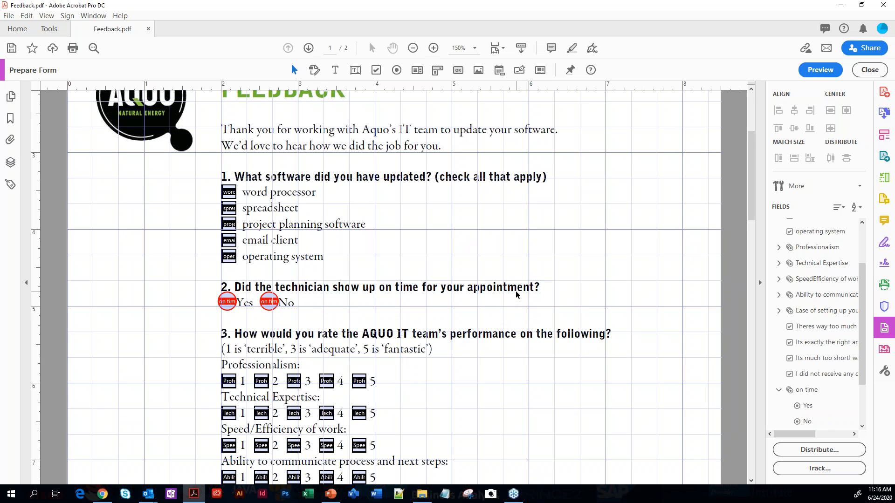
Preview the form, test switching between Yes and No in question 2, and return to form editing
click(818, 70)
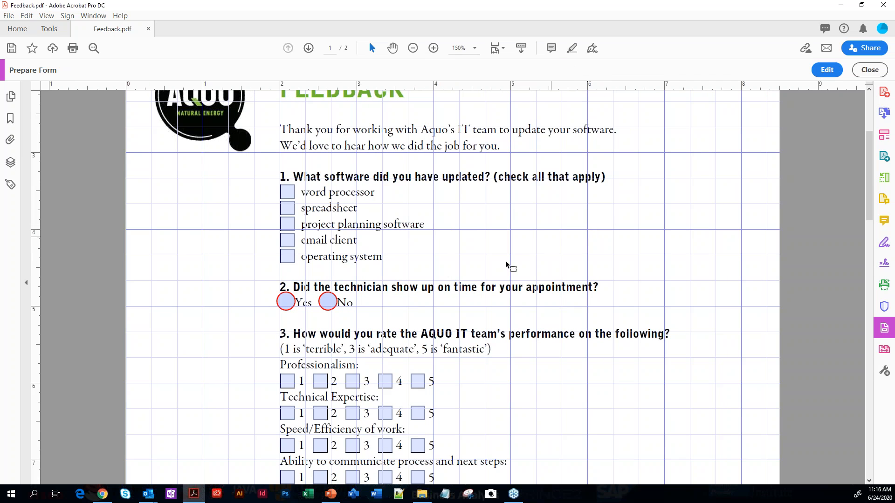
click(286, 302)
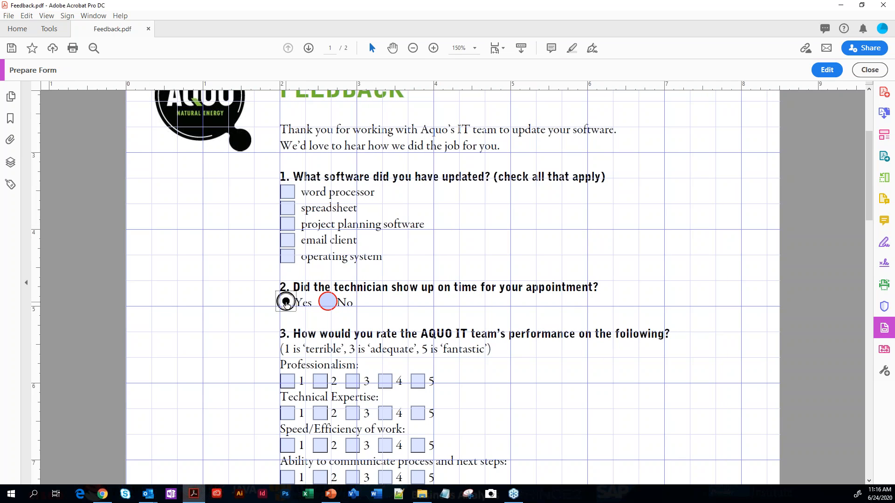
click(327, 303)
click(286, 302)
click(327, 302)
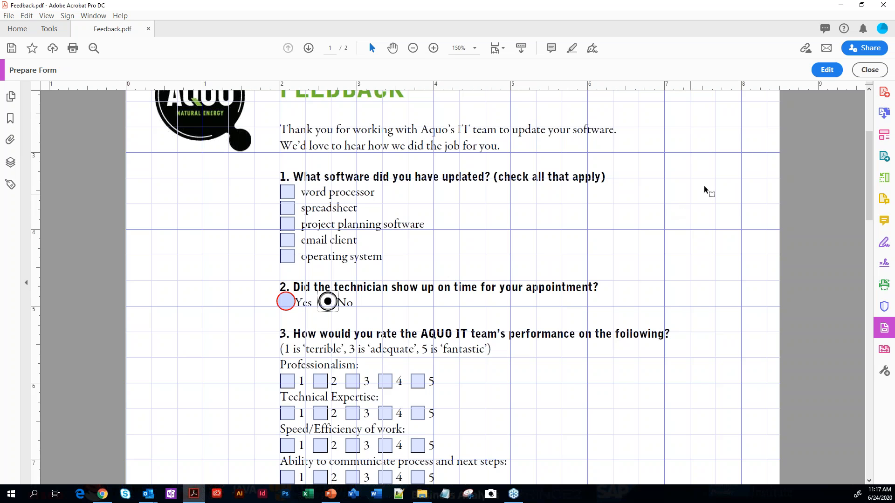
click(825, 70)
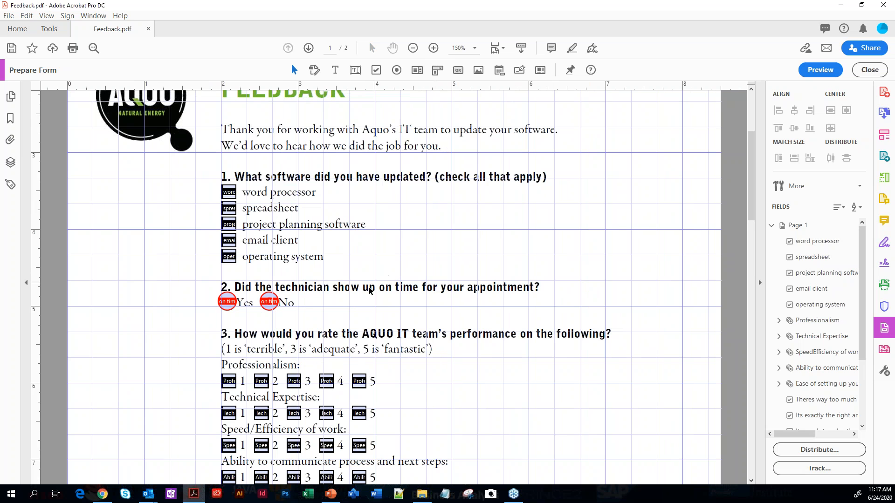
Place a button field above the logo on page 1, beside the company address, and name it Reset
scroll(404, 289, up, 3)
scroll(406, 345, up, 2)
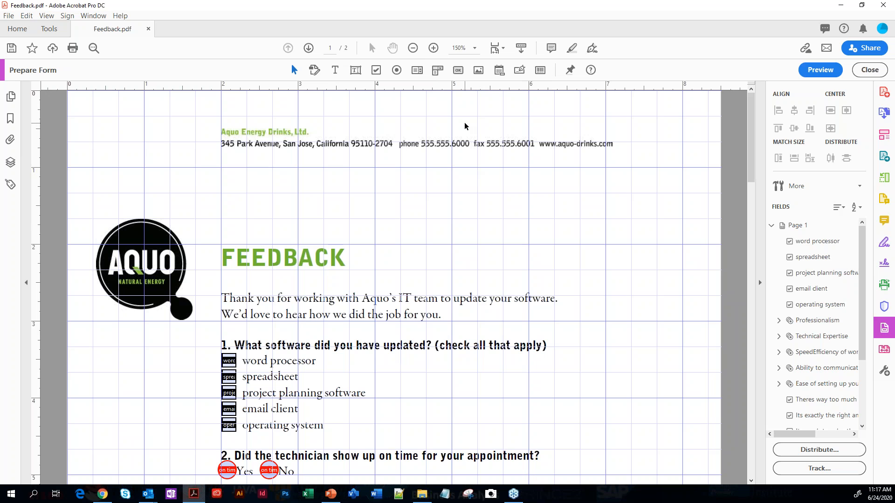
click(458, 70)
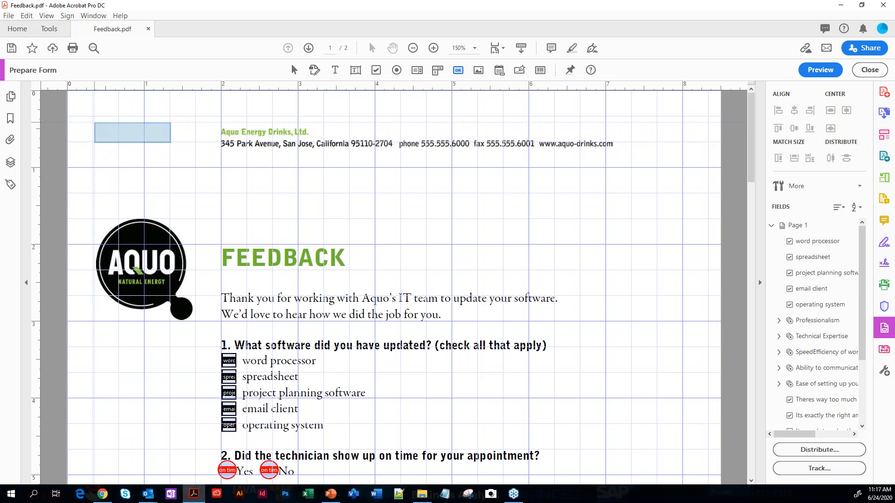
click(132, 132)
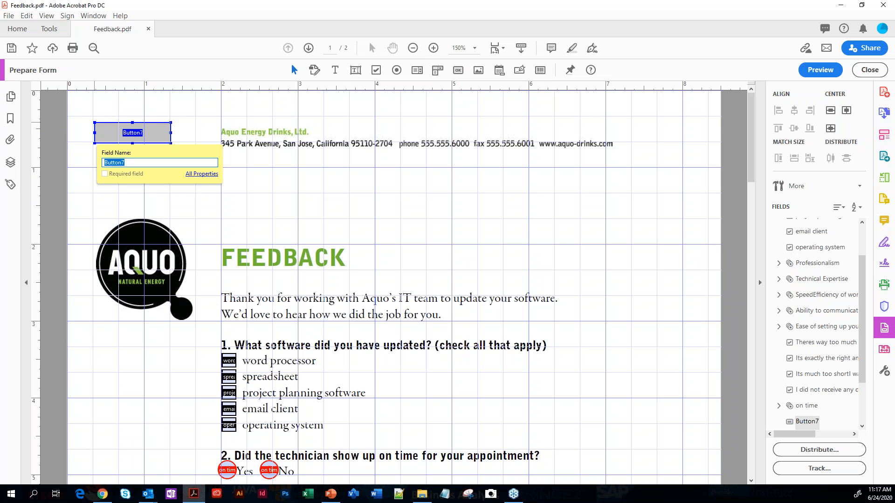
text(Reset)
Give the Reset button a blue border, a darker gray fill and the Beveled line style
click(203, 177)
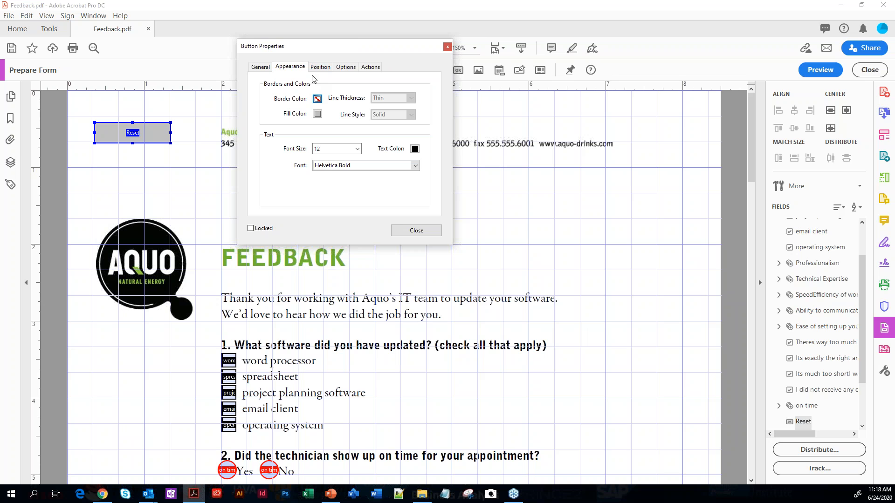
click(318, 100)
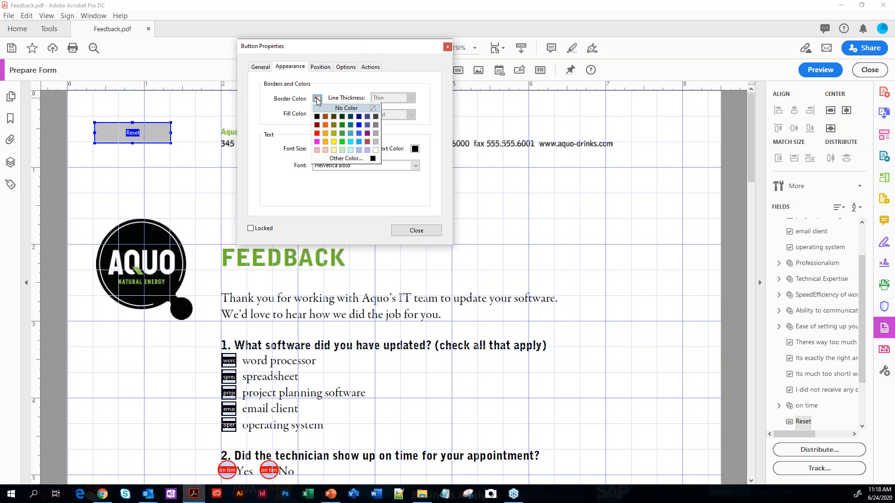
click(359, 124)
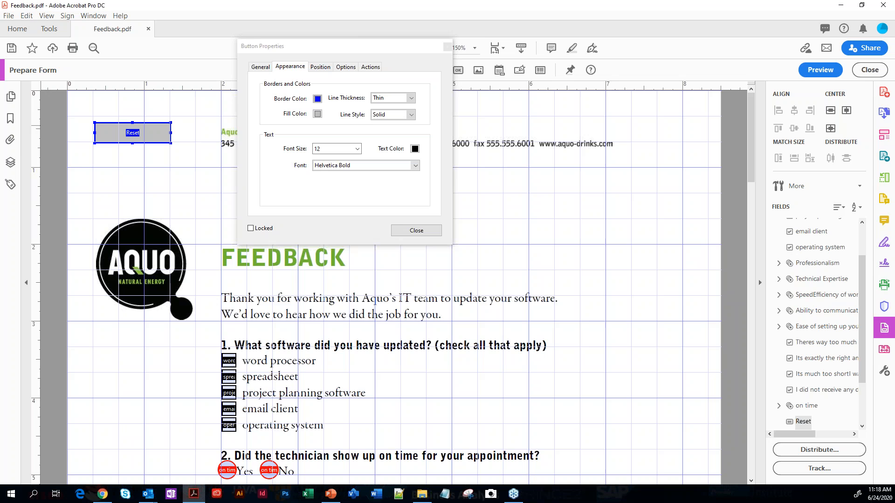
click(317, 114)
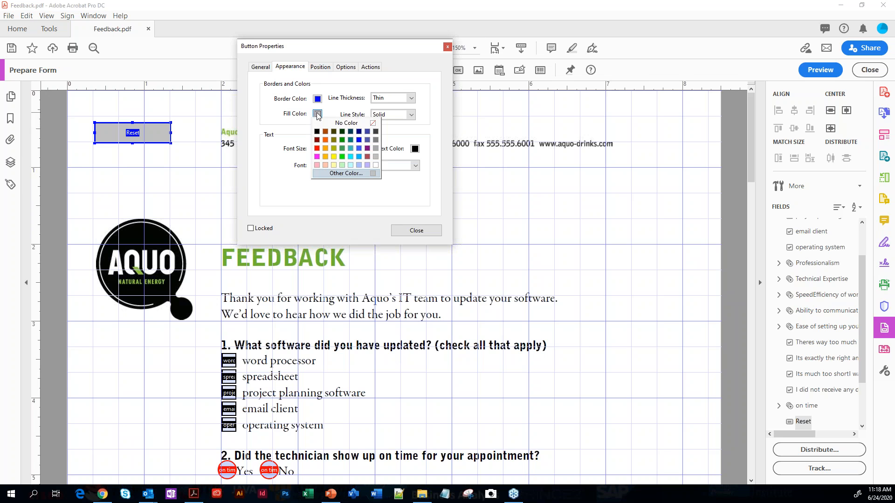
click(376, 148)
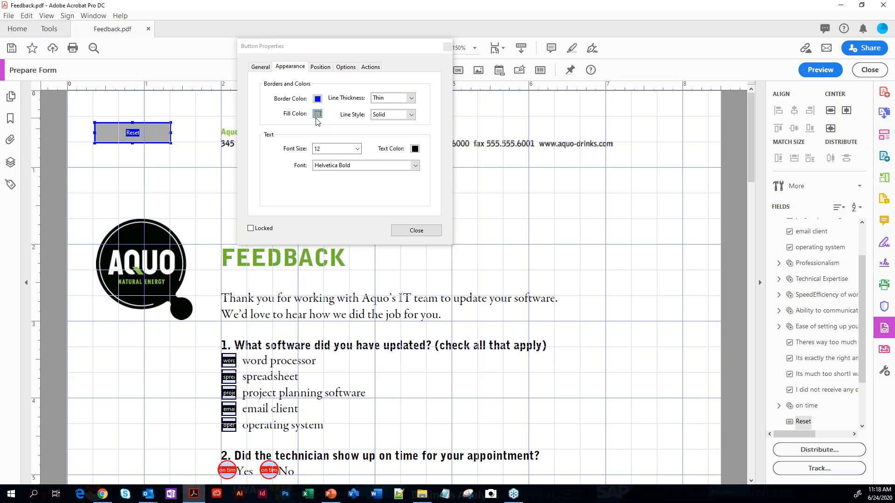
click(412, 115)
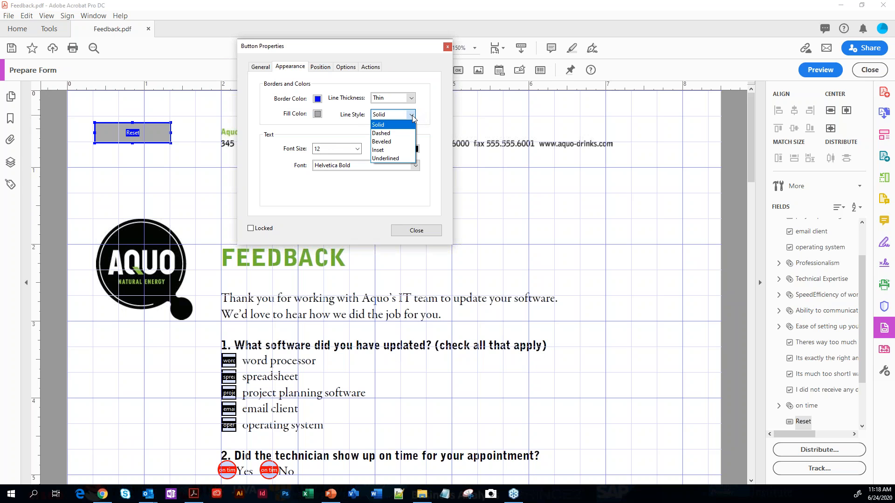
click(397, 142)
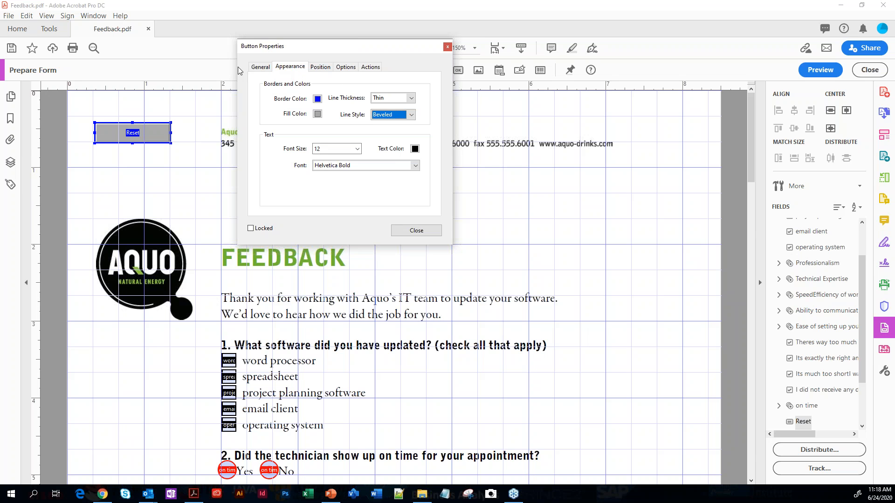
Set the Reset button's label to Start Over, keeping the Label only layout
click(258, 68)
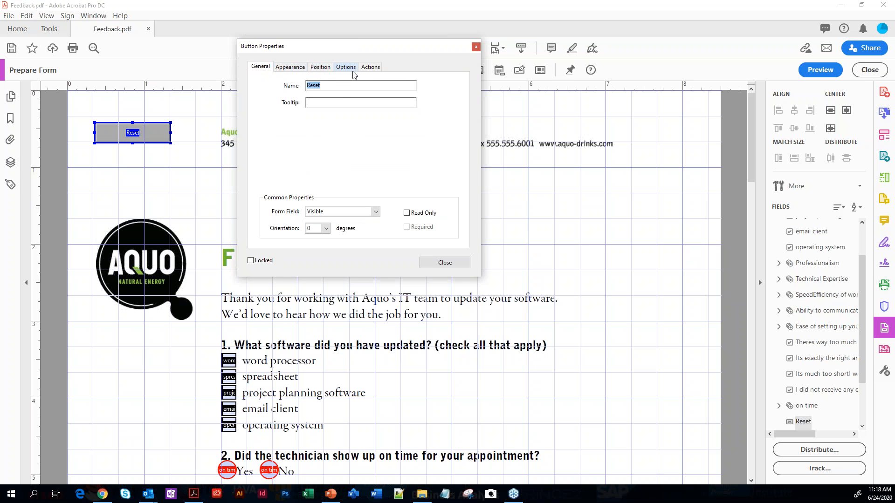
click(290, 68)
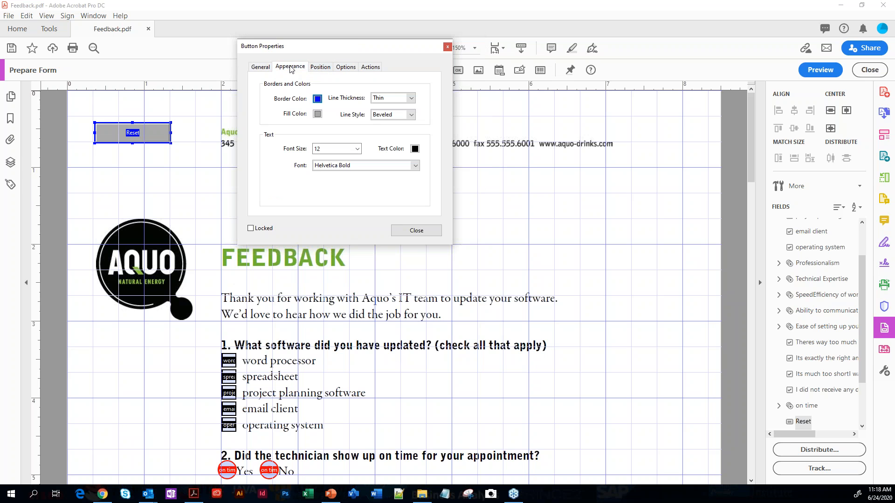
click(345, 68)
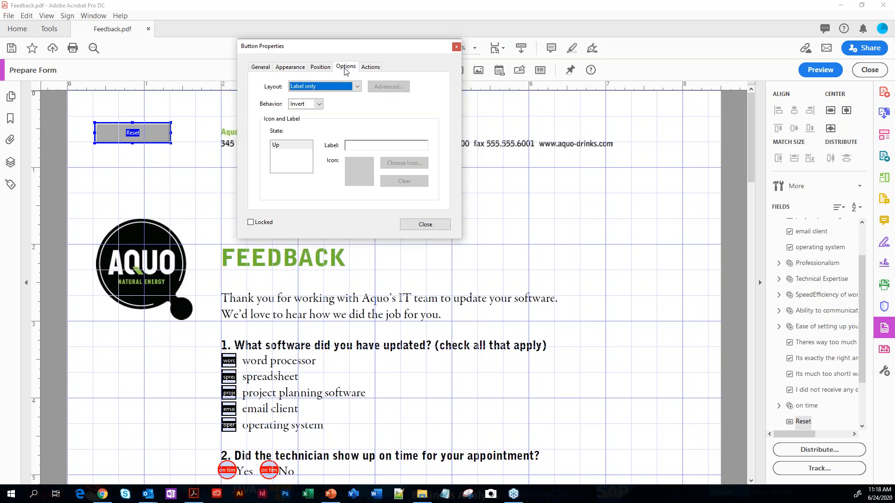
click(362, 147)
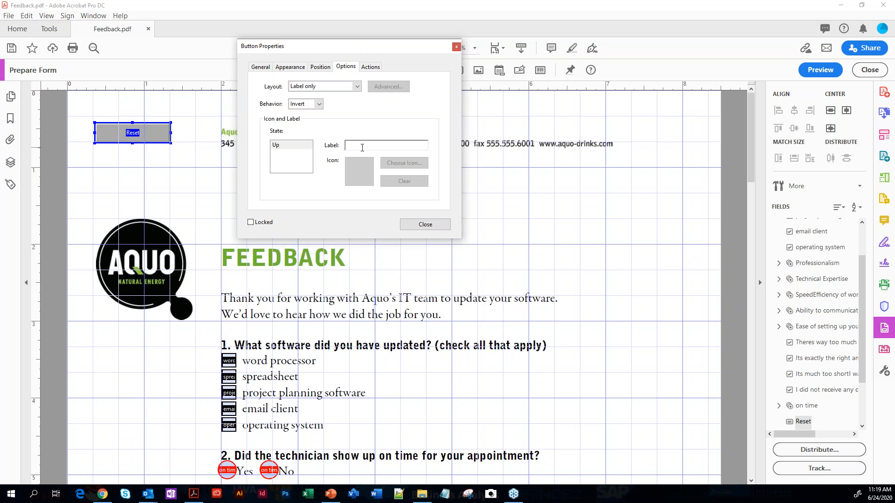
text(Start Over)
Add a Mouse Up action to the Reset button that resets a form, with all listed fields included
click(370, 67)
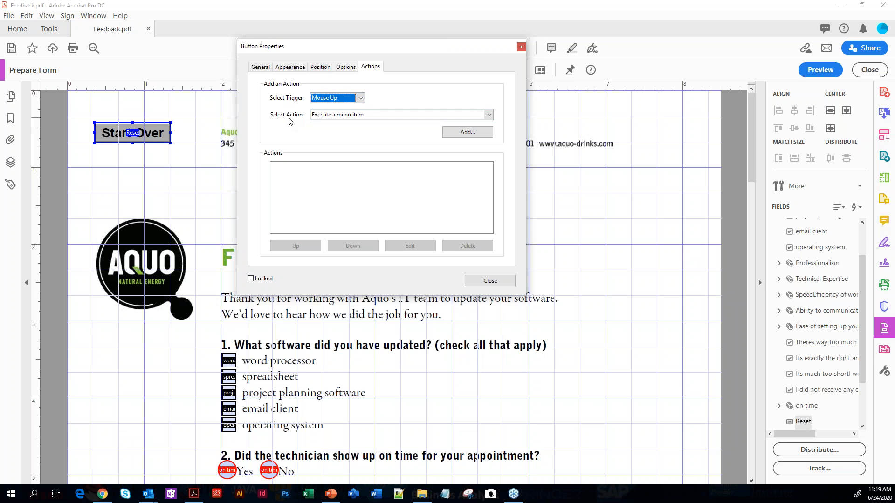
click(388, 117)
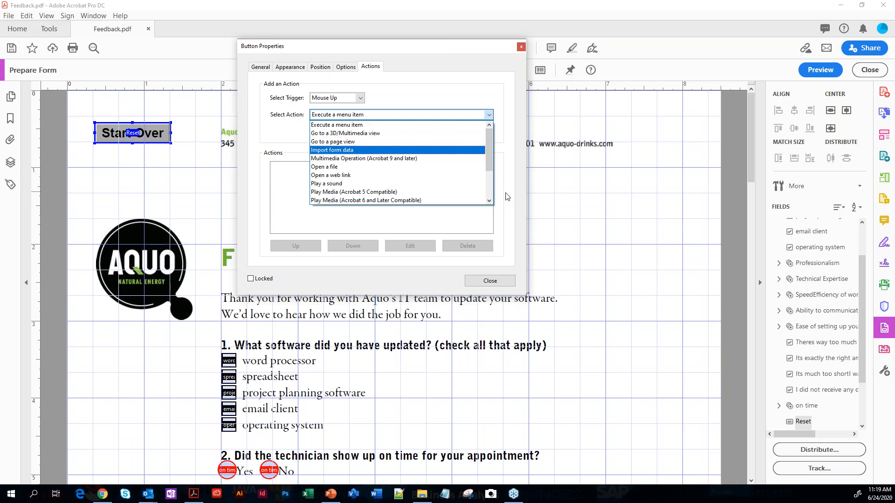
click(489, 201)
click(490, 201)
click(490, 202)
click(490, 202)
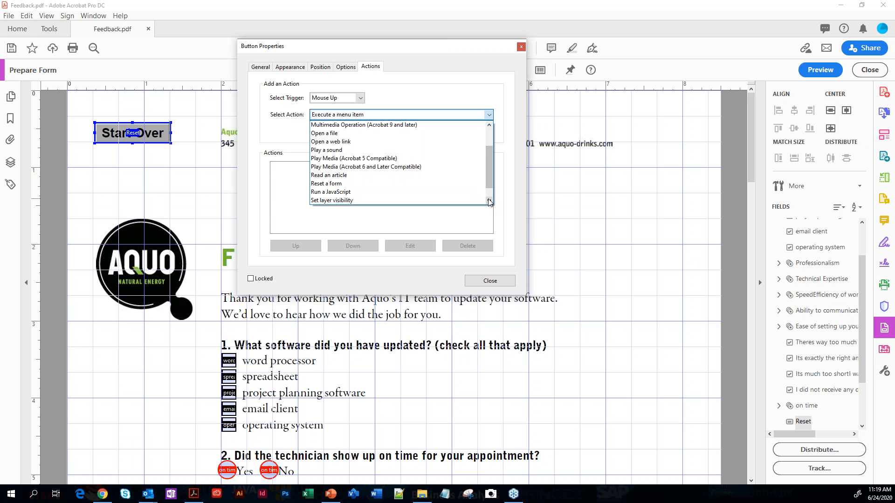
click(329, 184)
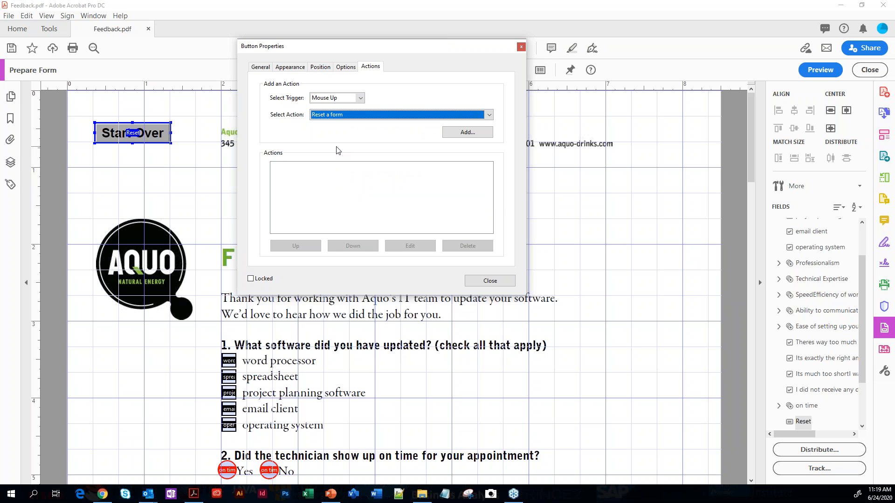
click(468, 133)
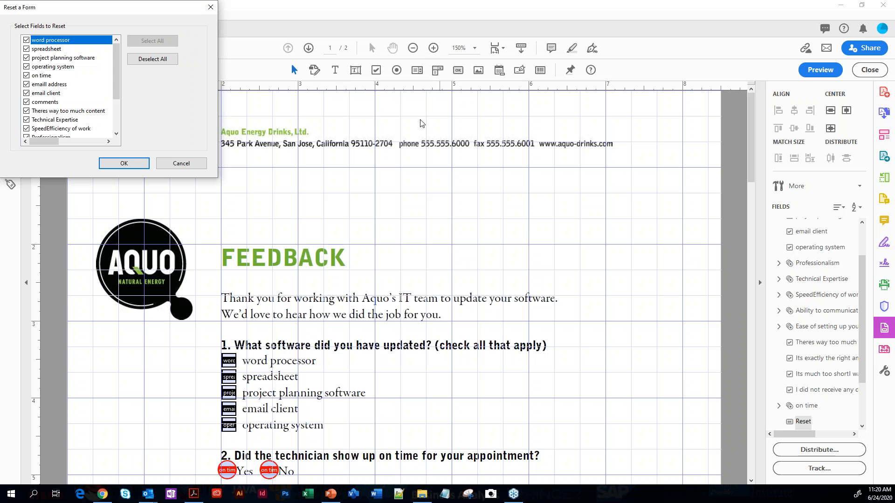
click(133, 163)
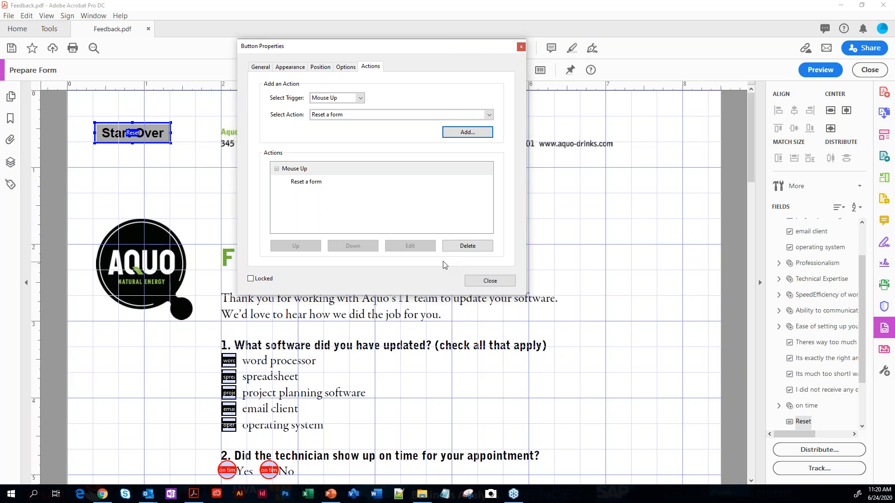
click(490, 281)
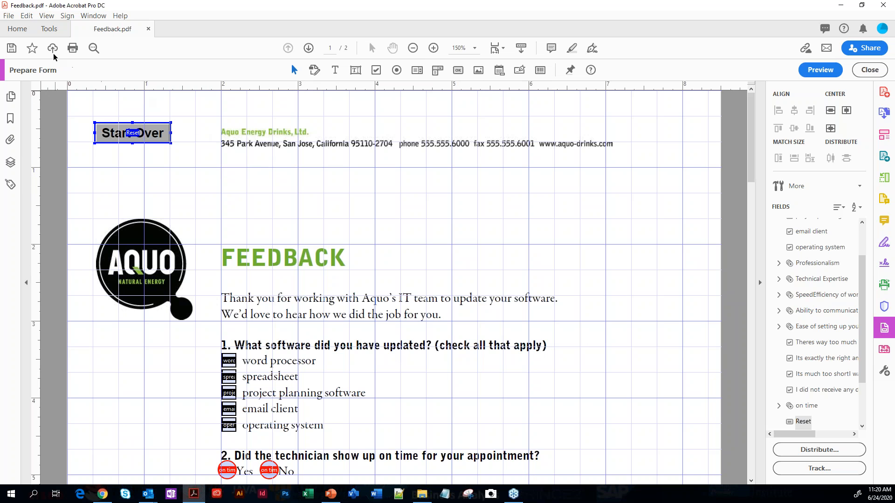
Hide the grid and the rulers on the form page
click(47, 19)
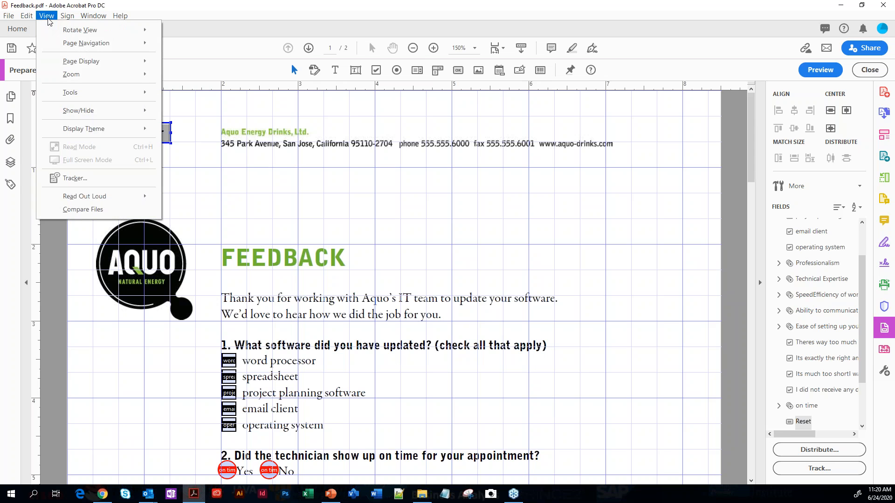
mouse_move(108, 116)
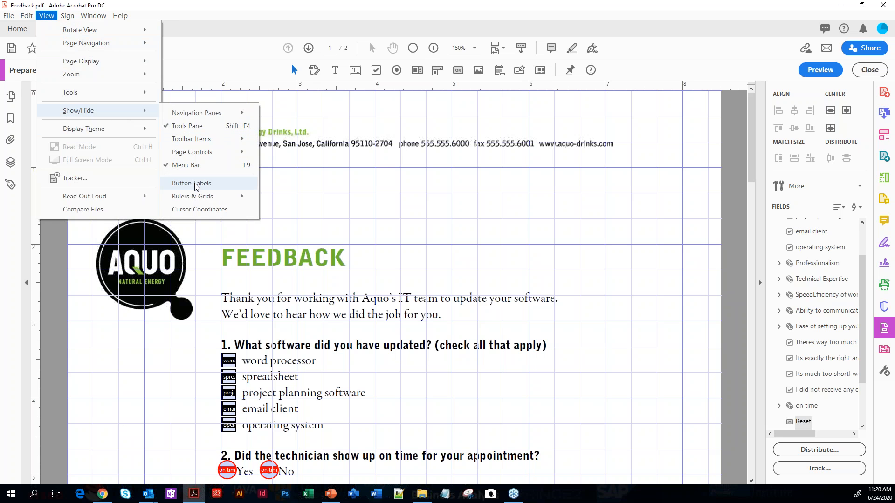
mouse_move(219, 197)
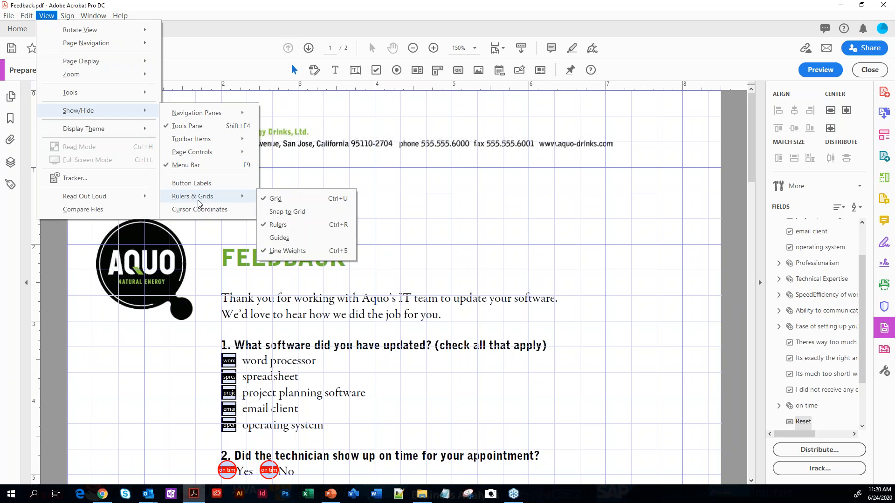
click(273, 198)
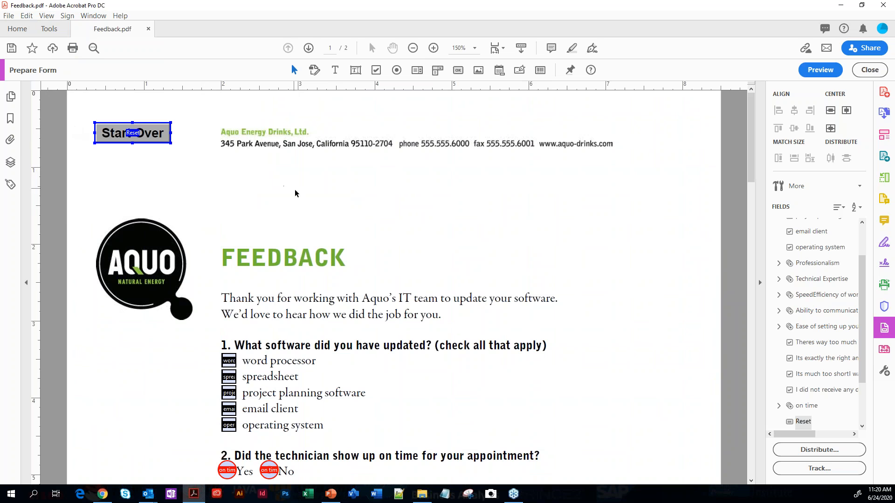
click(474, 230)
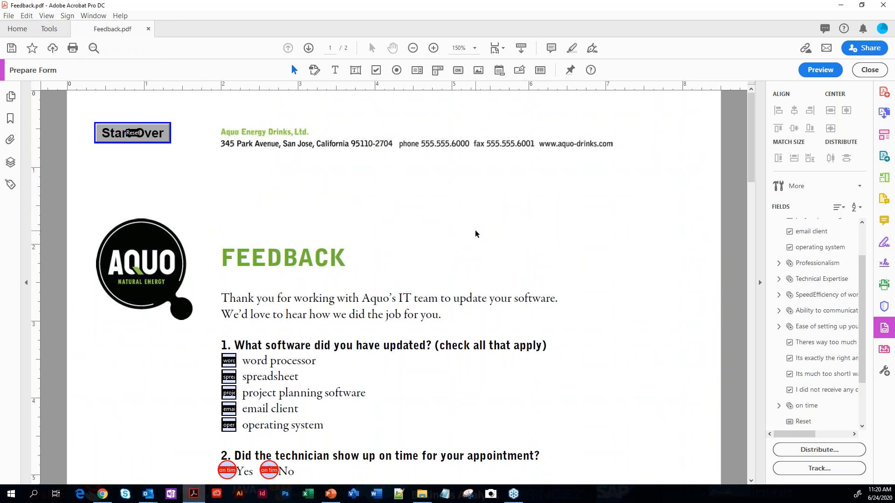
key(ctrl+r)
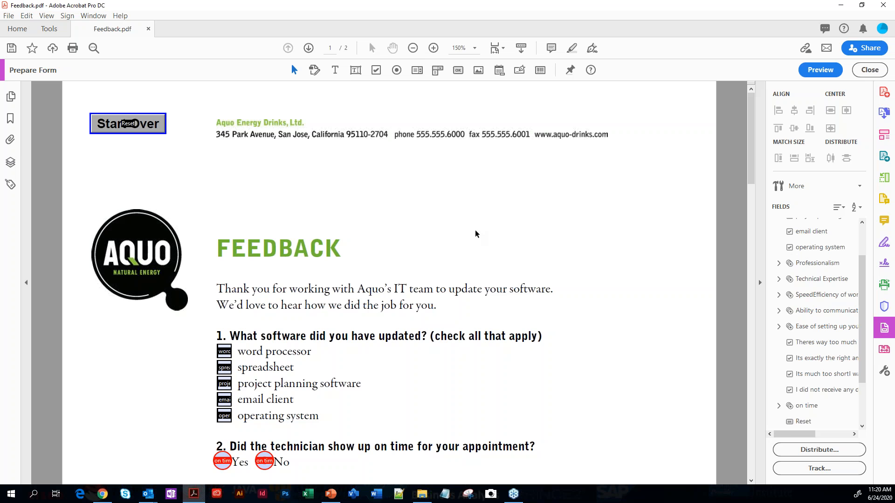
Preview the form, check project planning software in question 1 and answer Yes in question 2
click(817, 74)
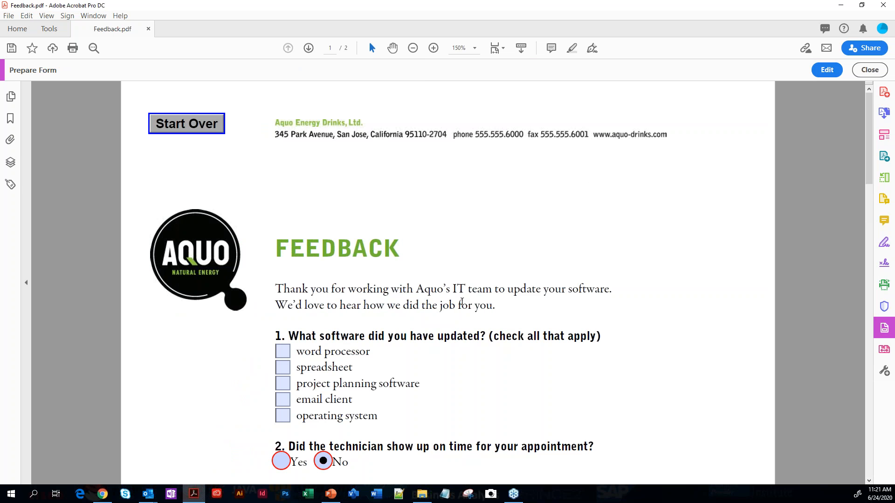
click(285, 388)
scroll(485, 405, down, 2)
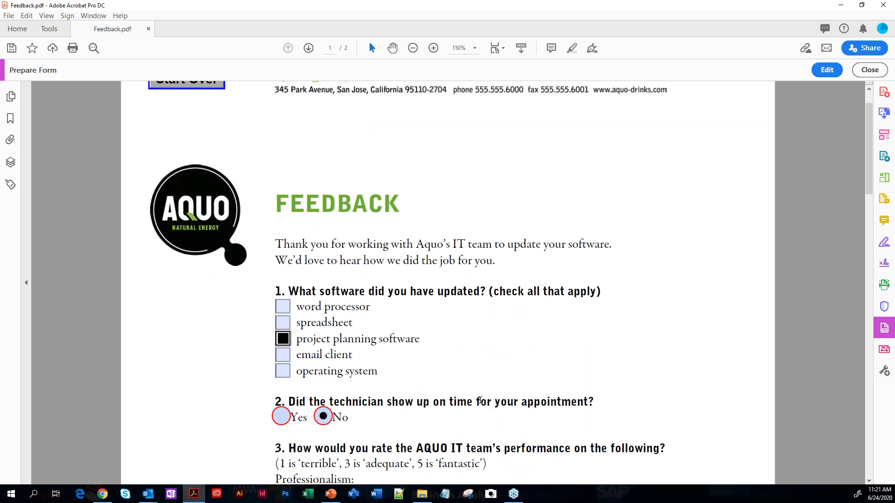
scroll(472, 389, down, 3)
click(280, 350)
Rate the five items of question 3 as 5, 4, 3, 5 and 5, and check "It's exactly the right amount of content" in question 4
scroll(399, 382, down, 3)
click(412, 363)
click(380, 394)
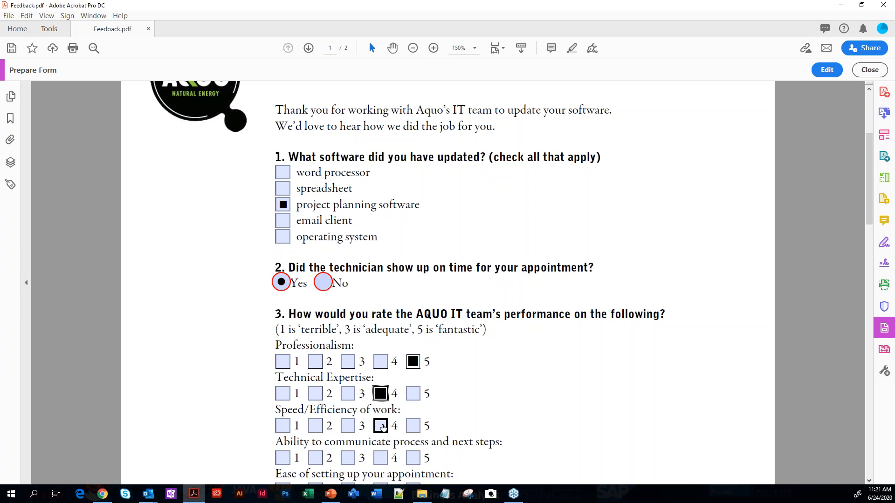
click(347, 426)
scroll(401, 426, down, 4)
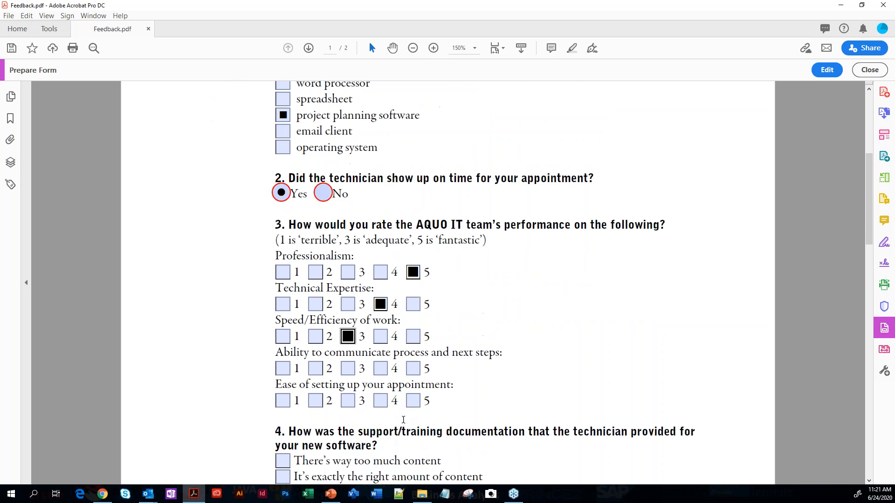
click(415, 370)
click(416, 403)
scroll(401, 398, down, 5)
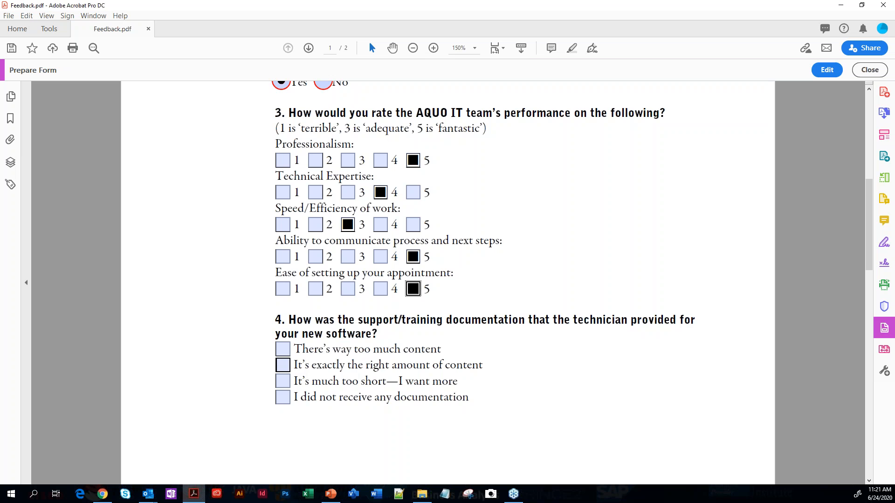
click(288, 370)
Fill in the email address for question 5 on page 2
scroll(289, 370, down, 15)
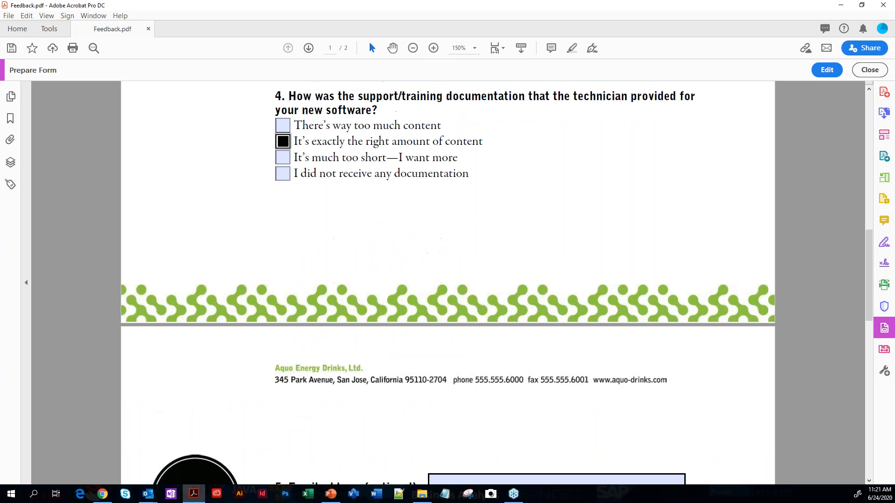
click(451, 375)
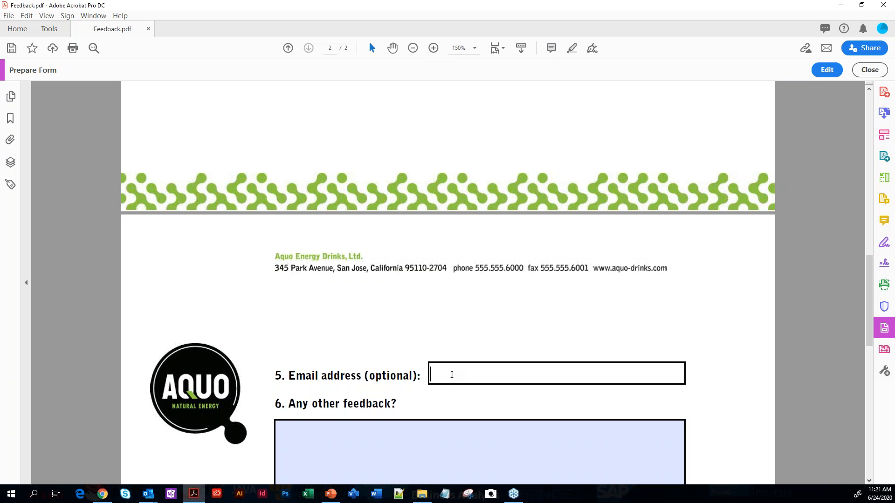
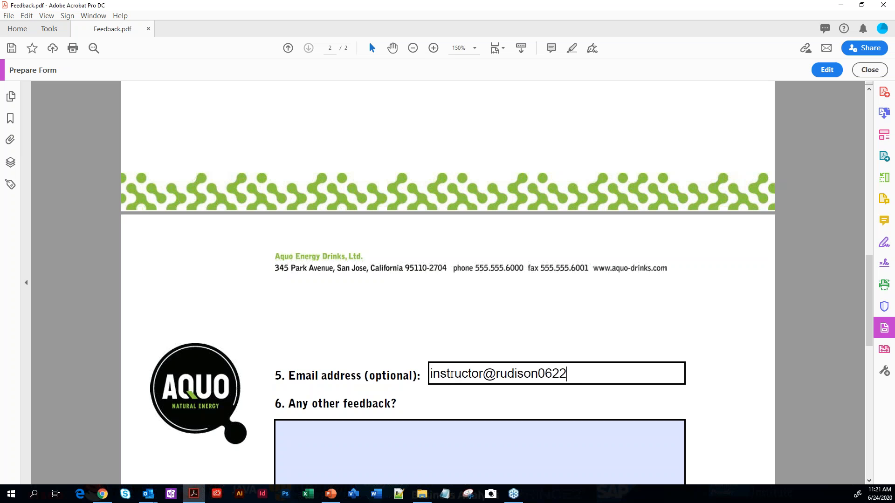
key(alt)
key(alt)
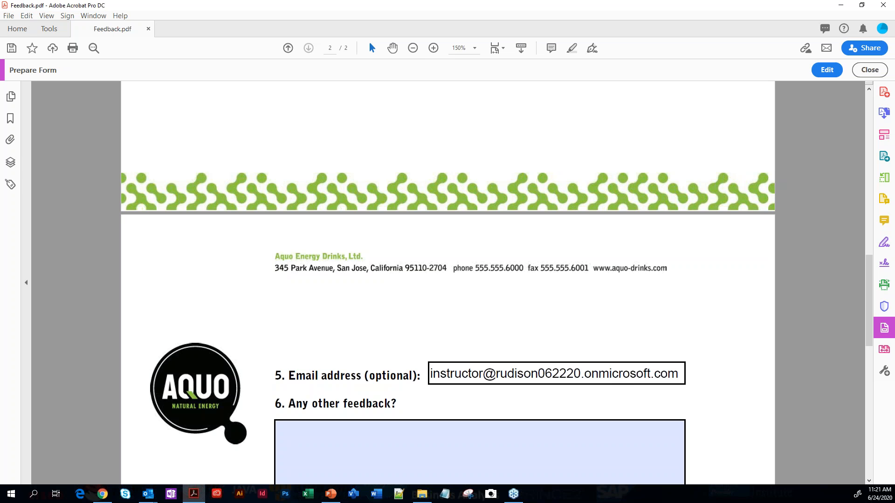
Enter "This was a positive experience. Thanks for your help!" as the feedback for question 6
click(353, 438)
text(This was a pos)
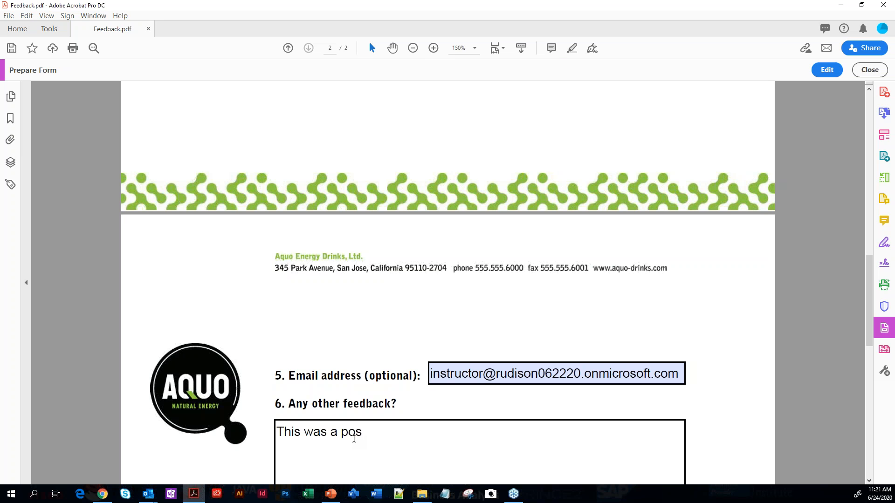
text(itive experienc)
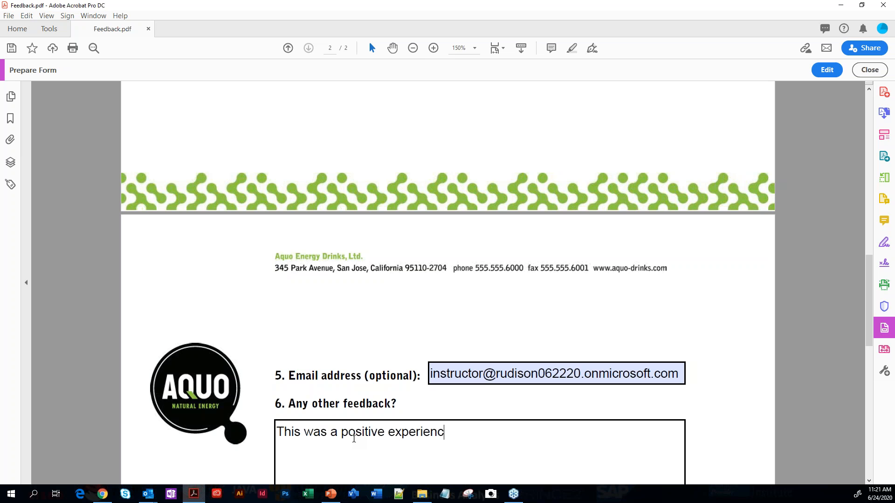
text(e. Thanks for your  help!)
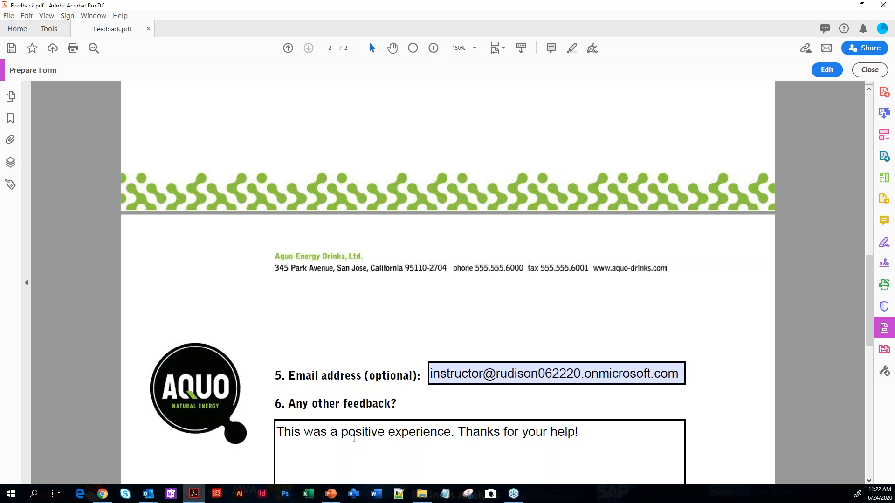
Test the Start Over button on page 1 to clear all the form entries
scroll(427, 380, up, 6)
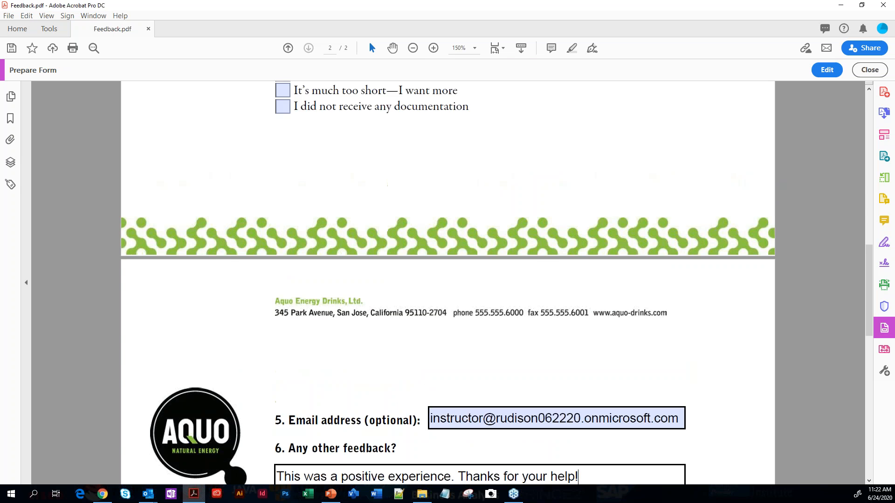
scroll(427, 381, up, 3)
scroll(119, 116, up, 10)
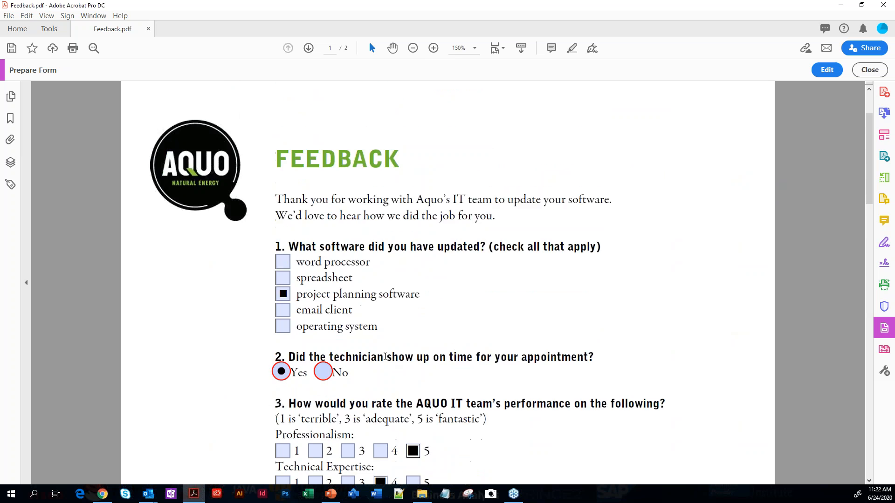
click(192, 128)
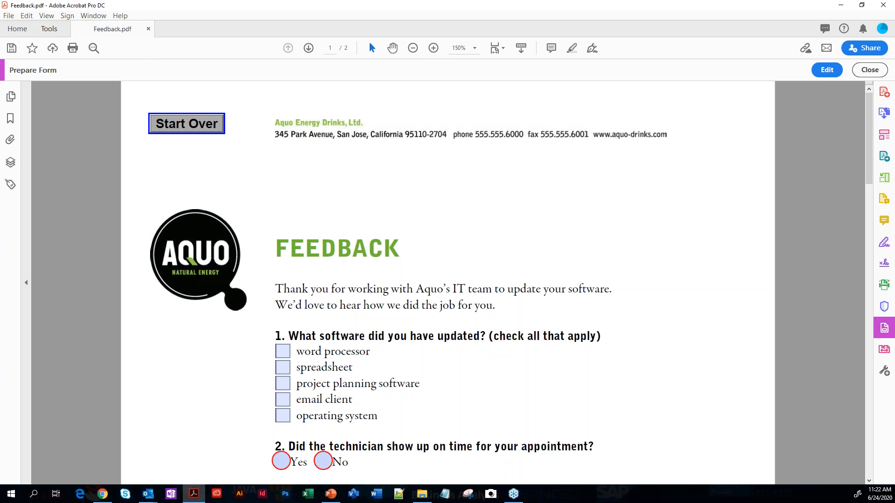
Save the form as Feedback in the Lesson10 folder, replacing the existing file
click(8, 49)
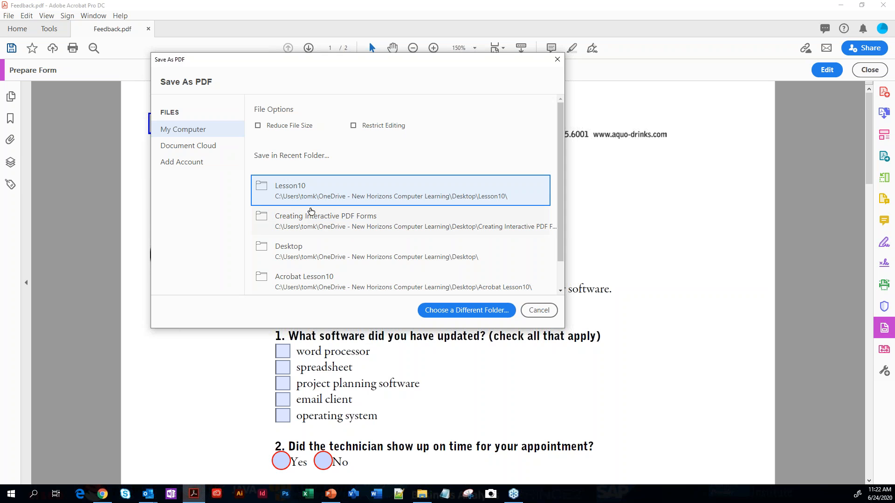
click(289, 197)
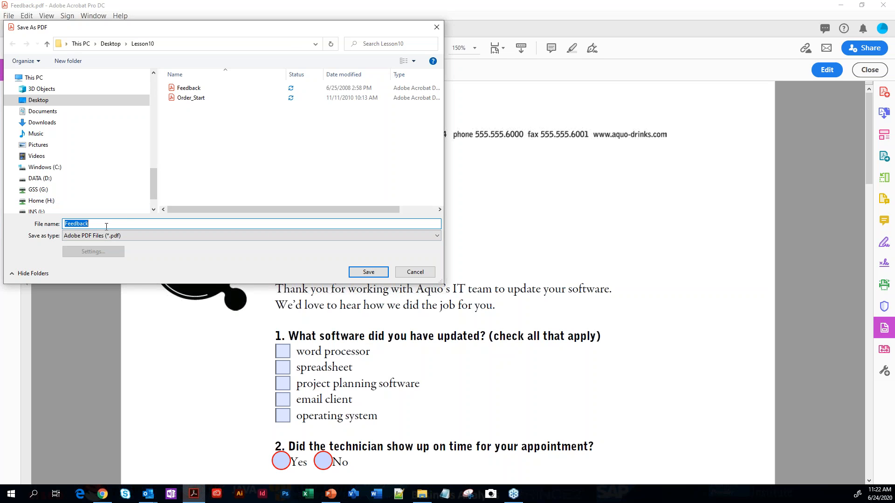
click(369, 272)
click(480, 289)
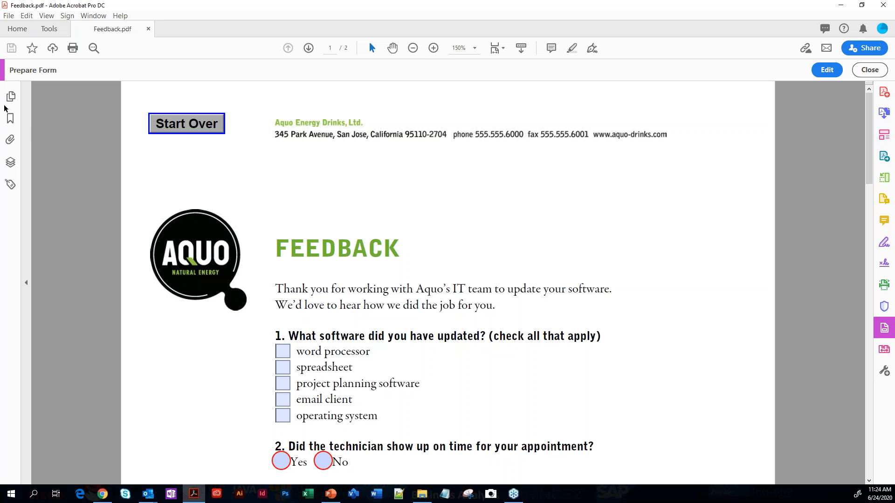
Save the form as a Reader Extended PDF with more tools enabled, including form fill-in and save, replacing Feedback in the Lesson10 folder
click(9, 16)
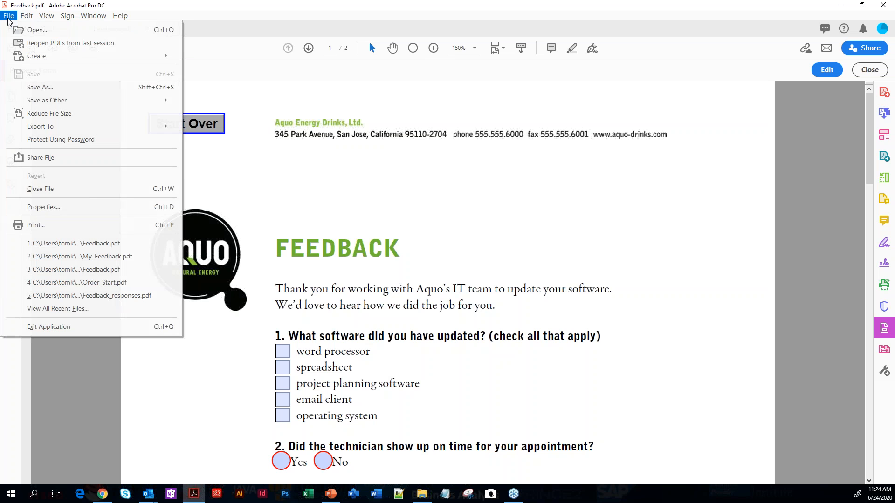
mouse_move(36, 104)
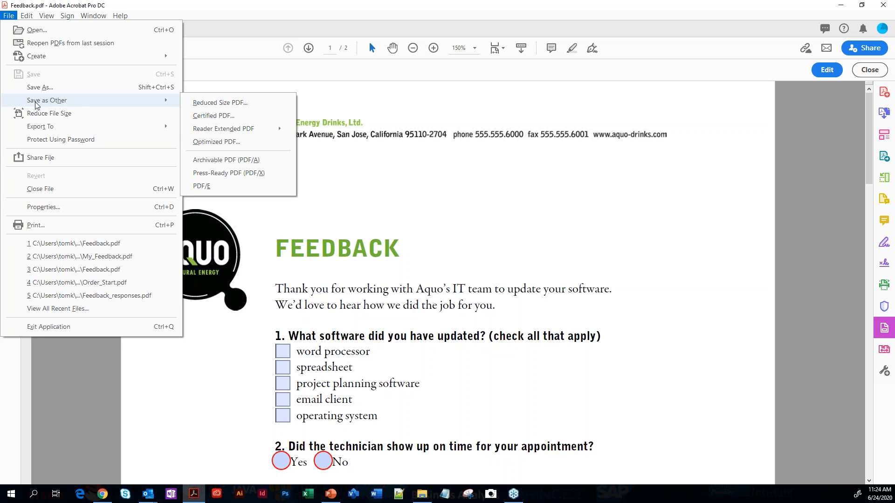
mouse_move(203, 132)
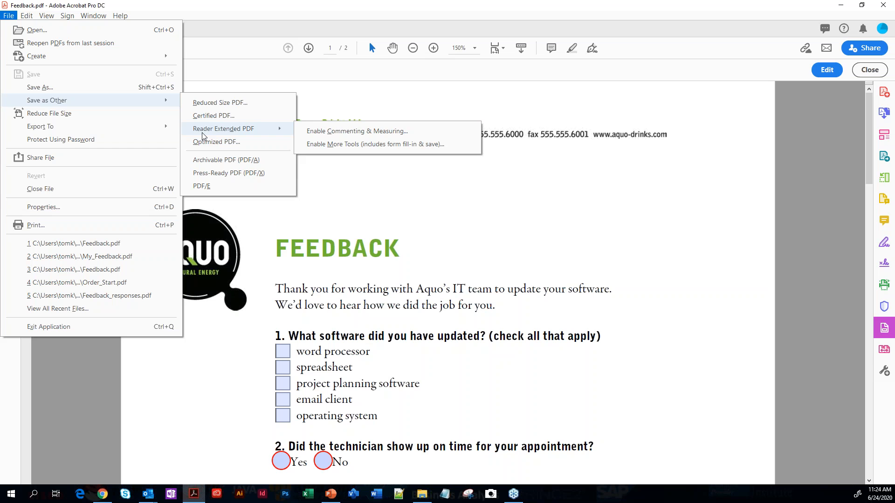
click(364, 144)
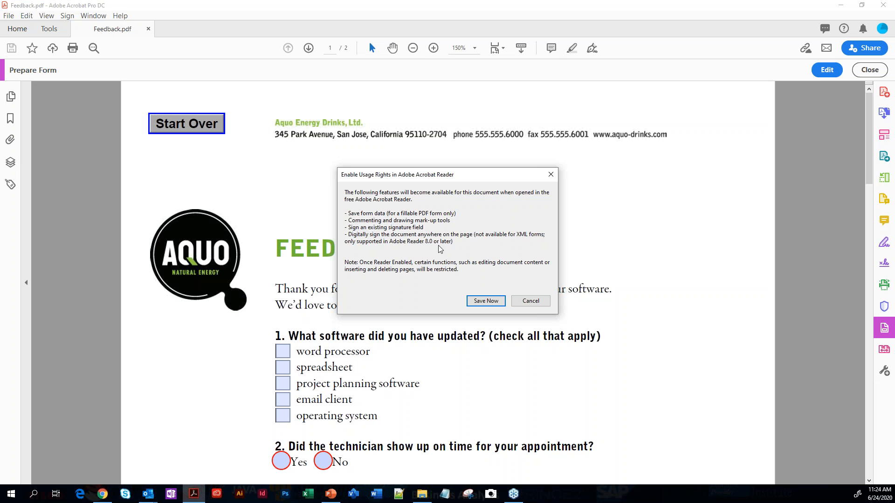
click(493, 302)
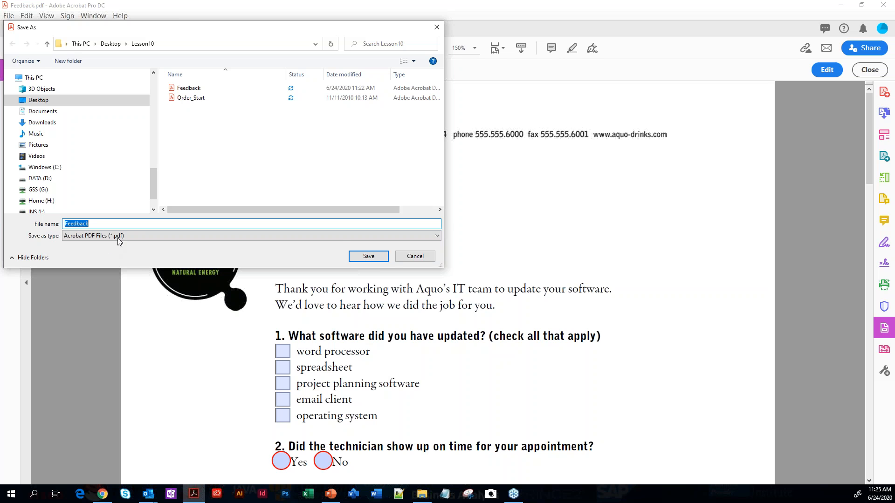
click(367, 256)
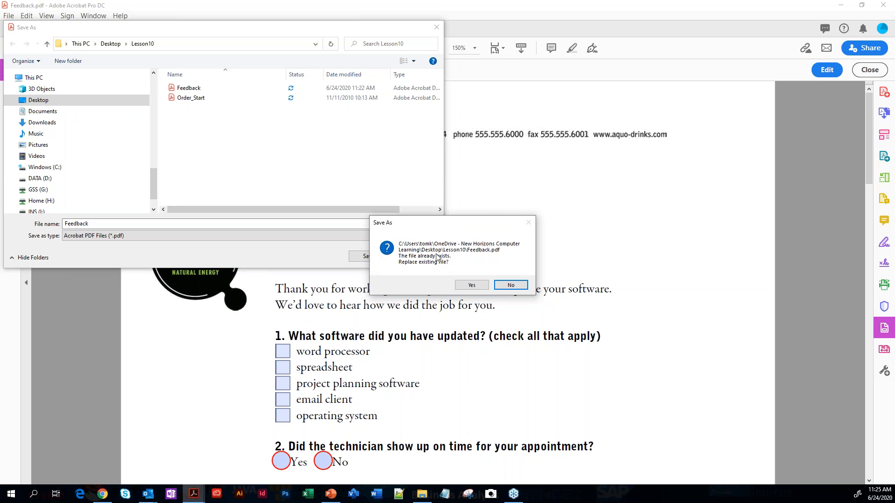
click(471, 285)
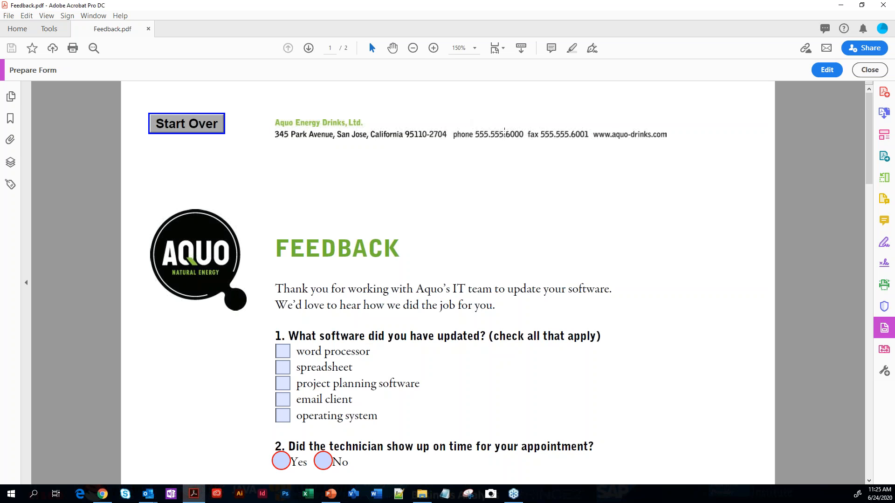
Start distributing the form from form editing, with email as the distribution method and sending through Adobe Acrobat
click(825, 72)
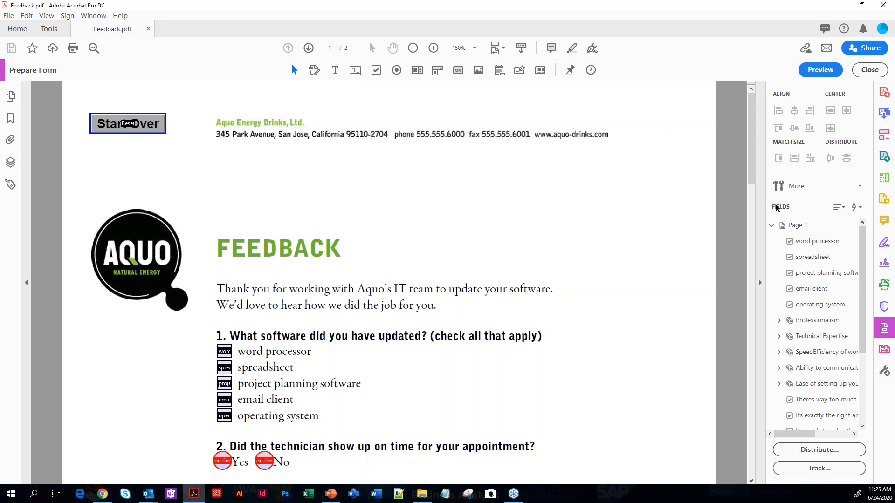
click(797, 450)
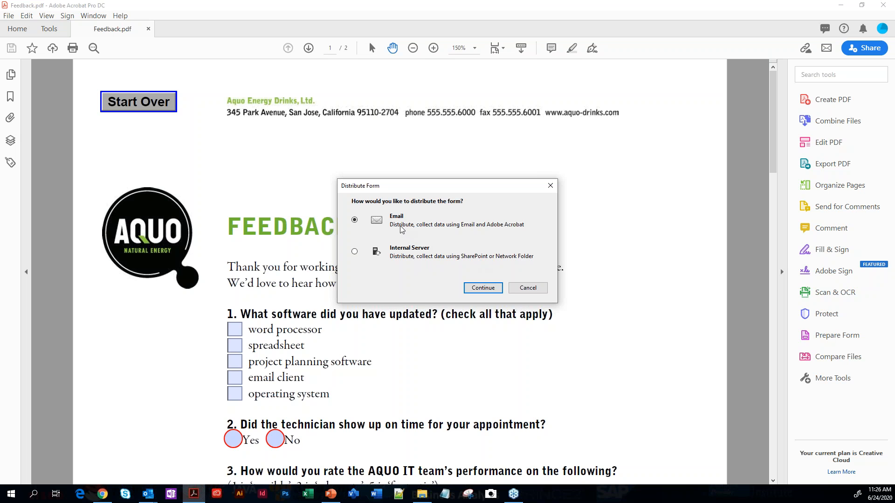
click(488, 290)
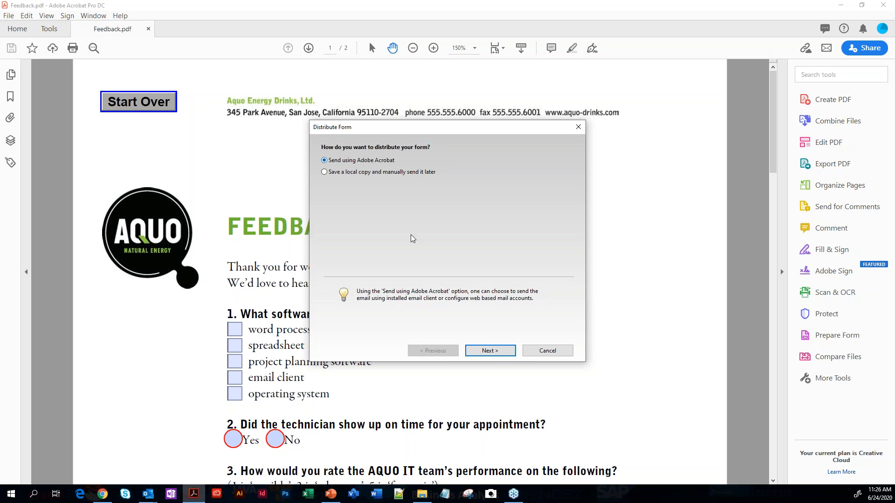
click(490, 350)
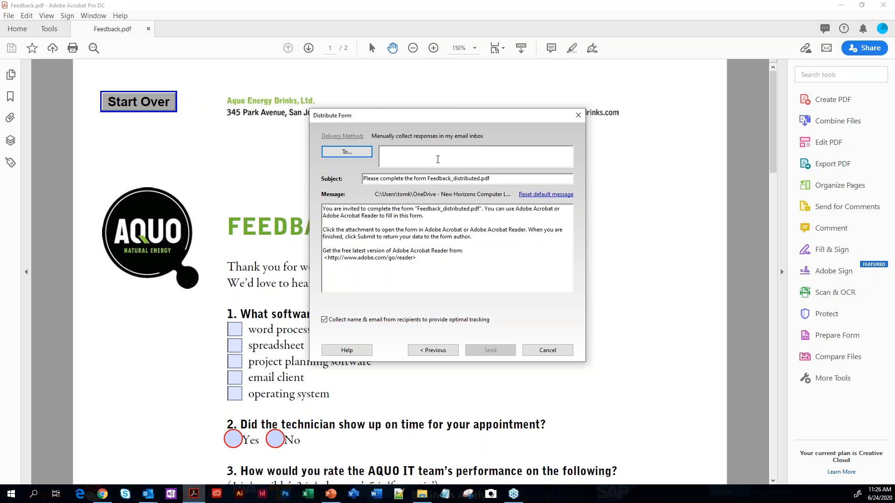
Enter the recipient's email address and send the form invitation using the default email application, Microsoft Outlook
click(403, 155)
drag(469, 115, 592, 129)
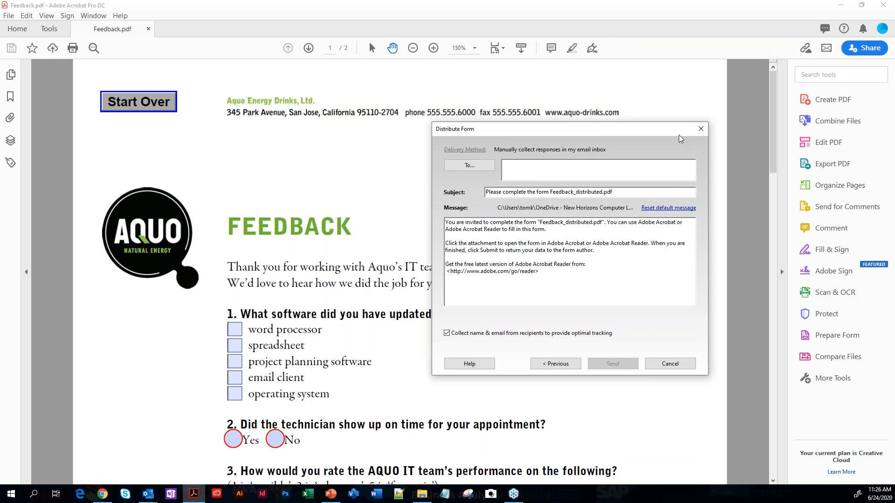
click(701, 129)
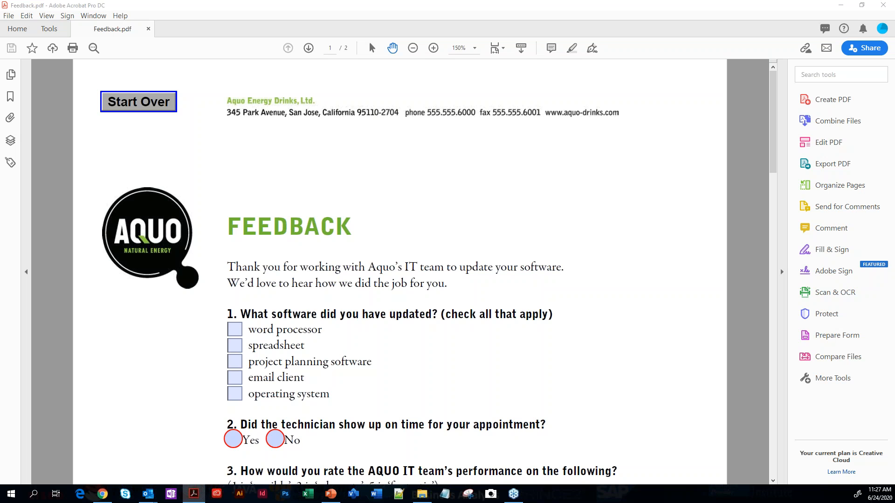
drag(894, 141, 604, 125)
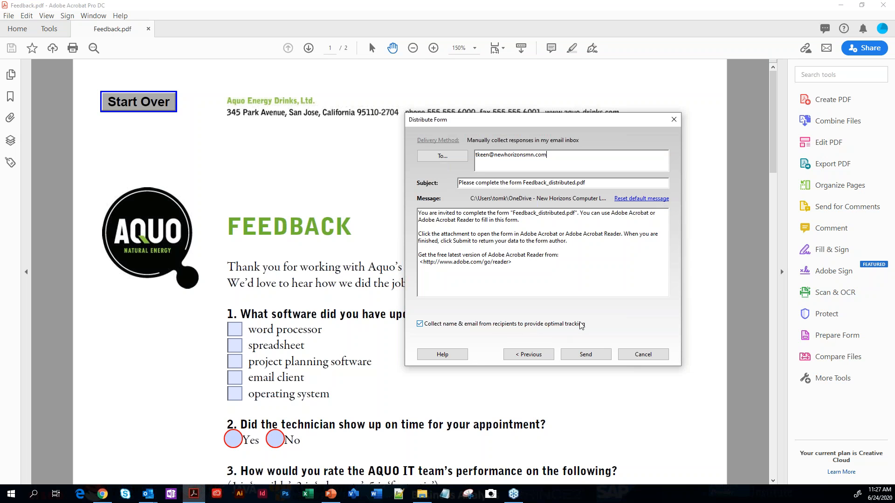
click(586, 354)
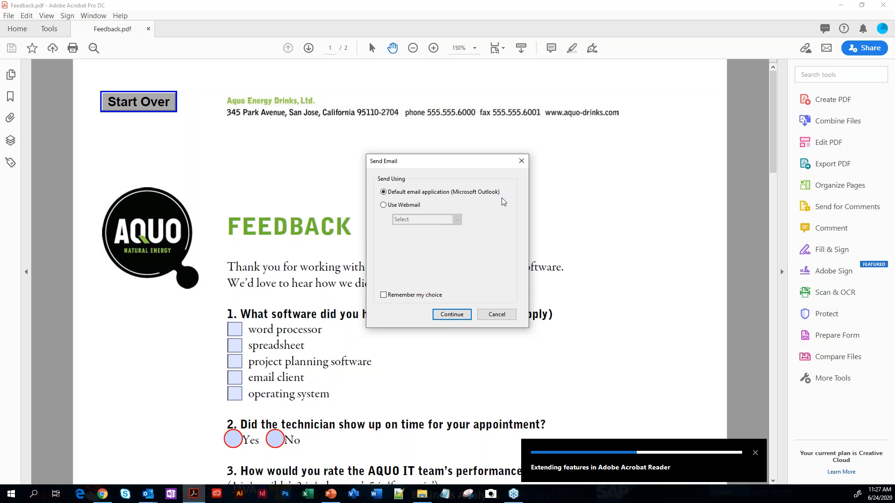
click(455, 316)
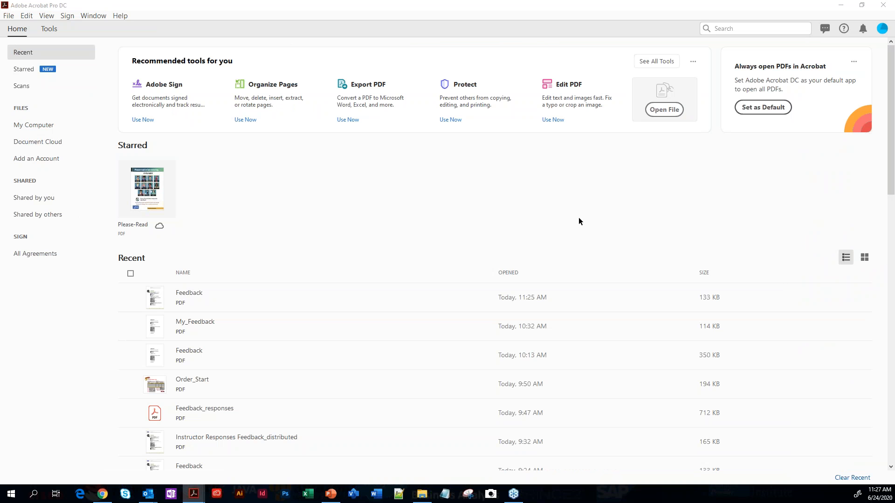
In the Tracker, try the options for adding recipients and emailing those who haven't responded, cancelling each one
drag(894, 89, 419, 62)
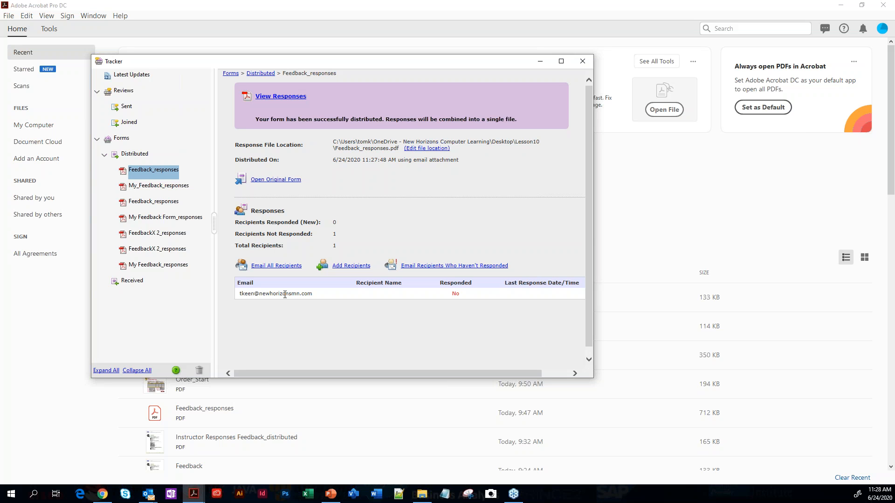
click(347, 267)
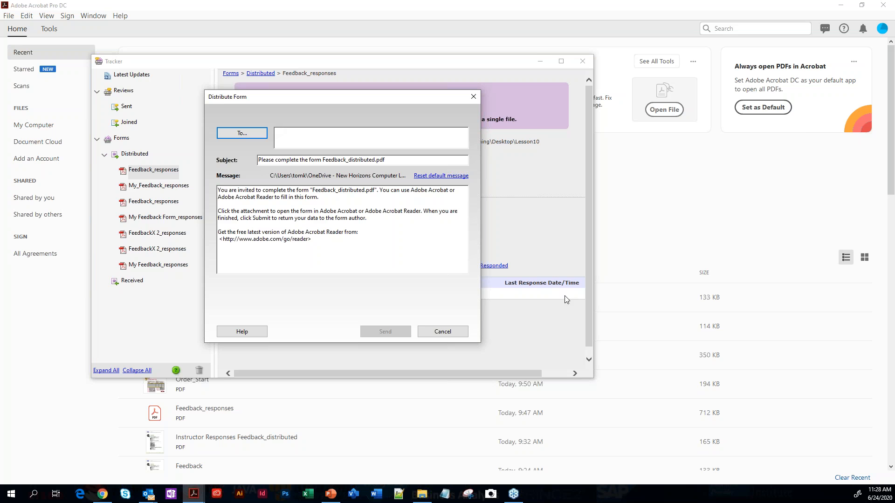
click(452, 332)
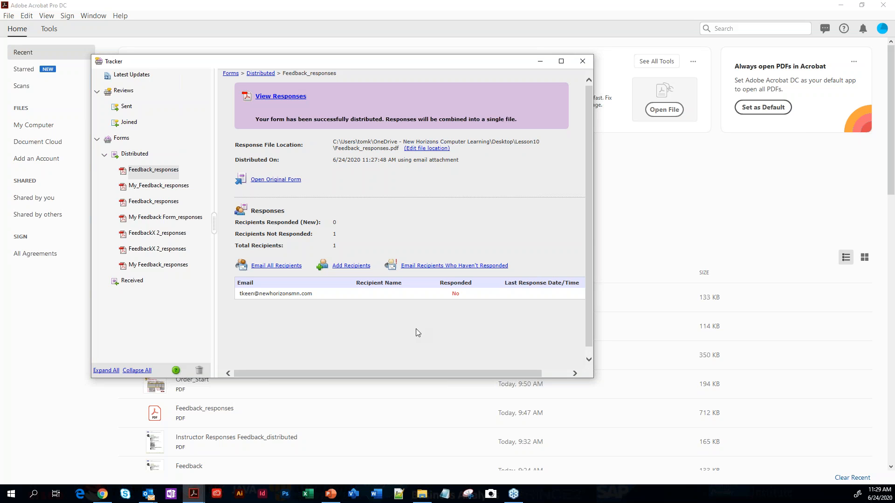
click(428, 268)
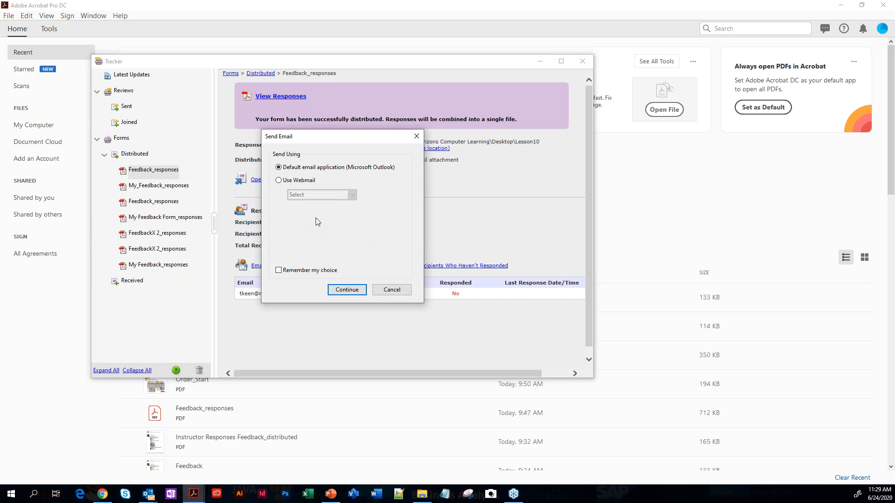
click(413, 140)
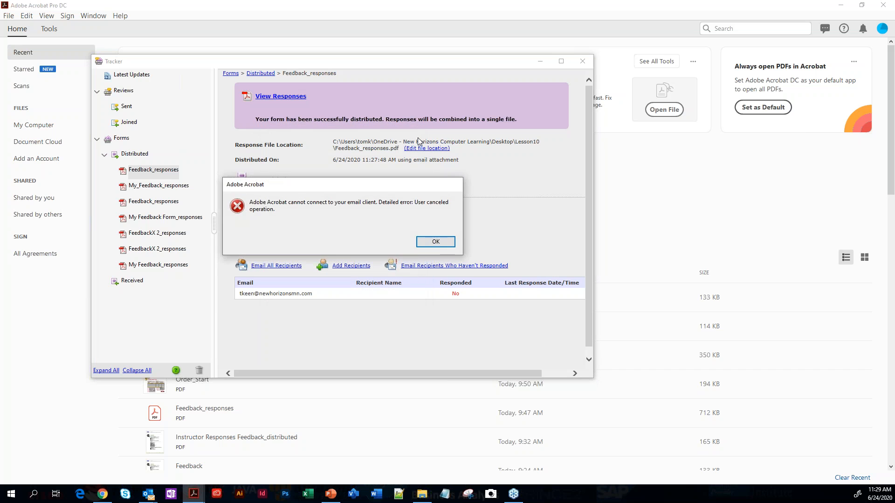
click(432, 239)
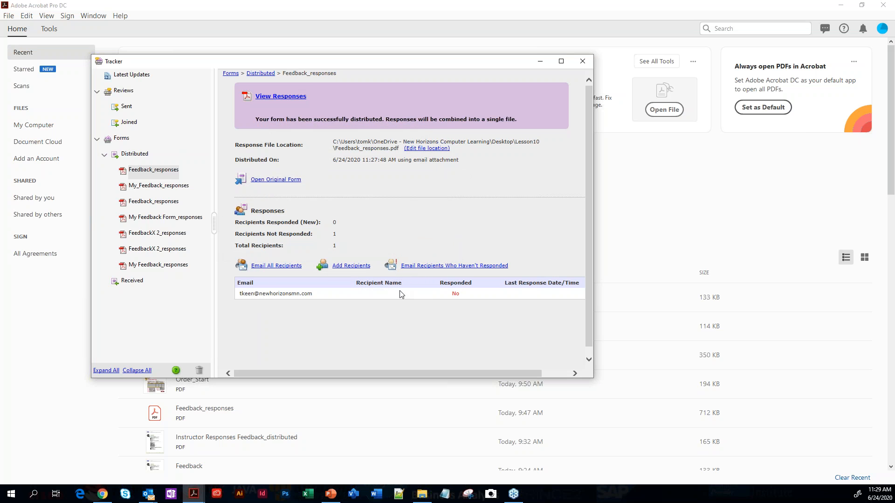
Start a message to all recipients of the form through Microsoft Outlook and close the draft unsent
click(267, 267)
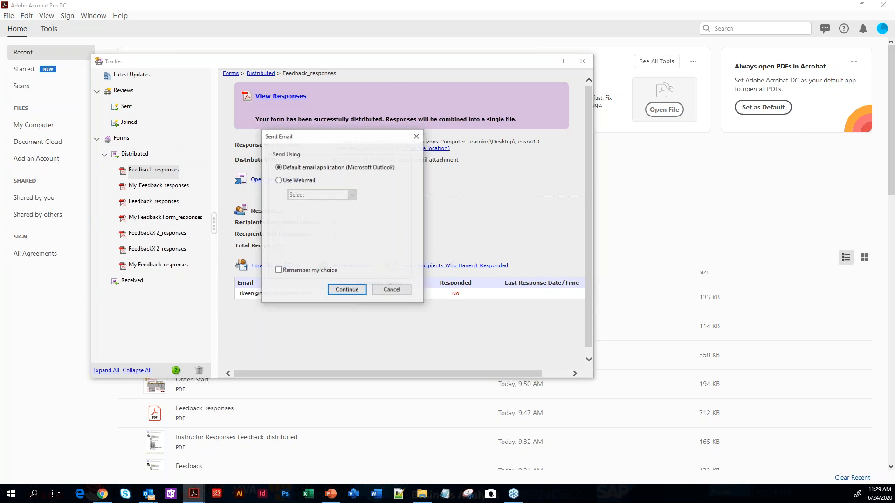
click(343, 289)
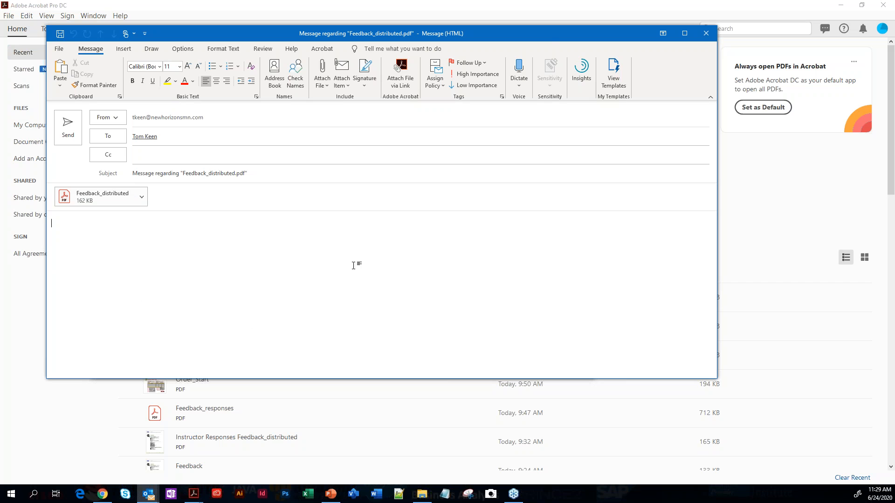
click(707, 33)
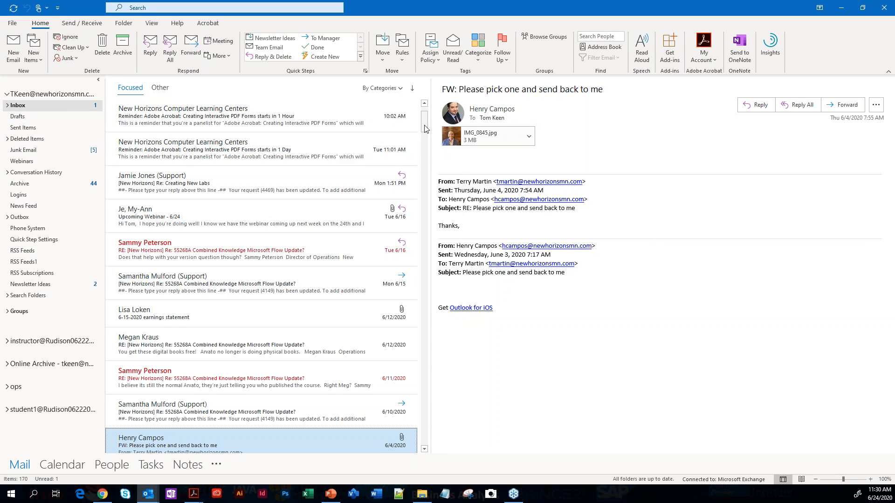
In the Outlook inbox, open the "Please complete the form Feedback_distributed.pdf" message and its PDF attachment
click(227, 135)
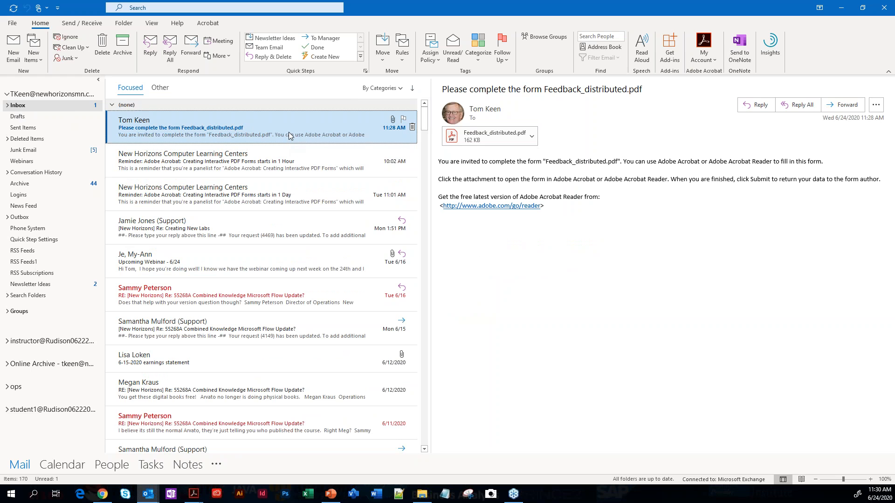
key(Return)
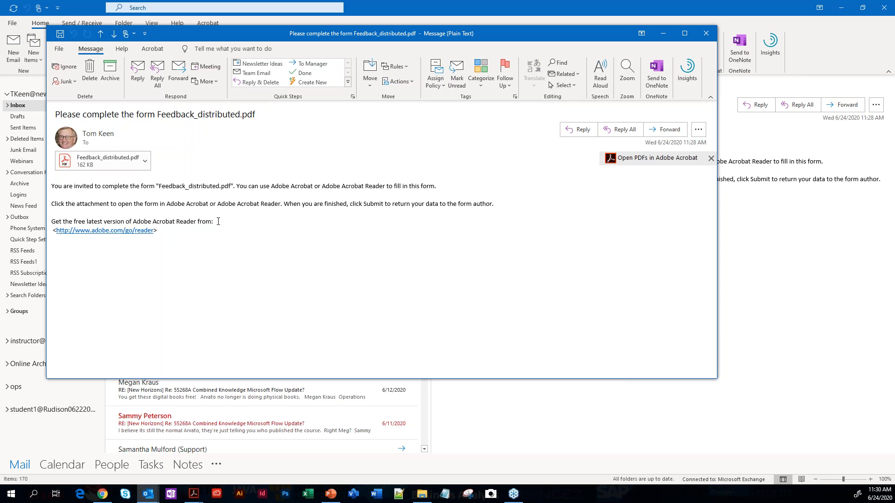
double_click(104, 162)
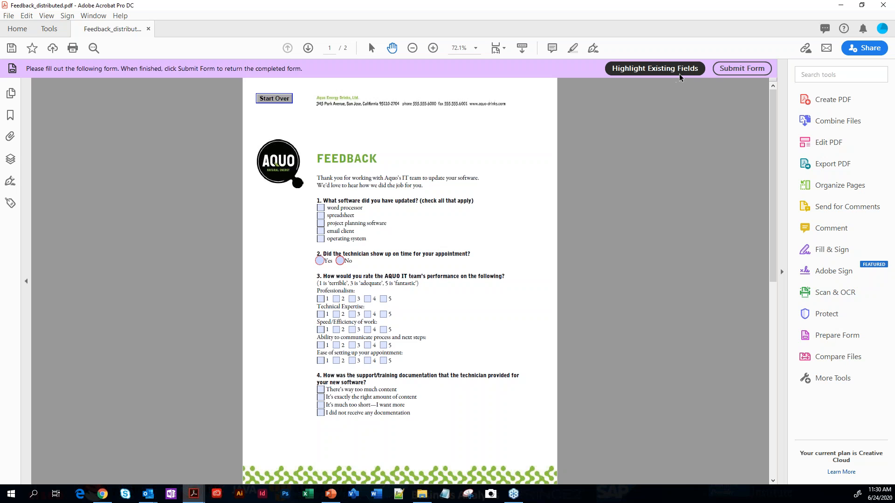
Turn off the highlighting of existing fields in the distributed form and check both pages
click(643, 73)
scroll(491, 208, down, 10)
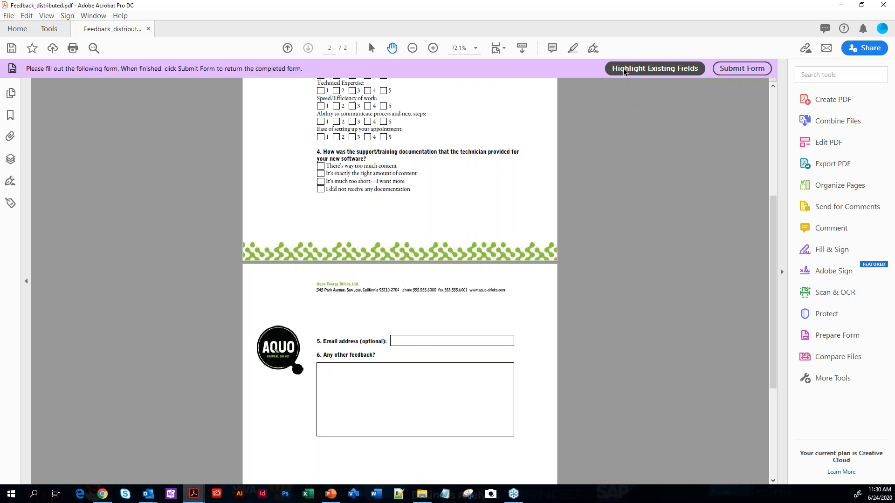
scroll(602, 173, up, 3)
scroll(602, 173, up, 5)
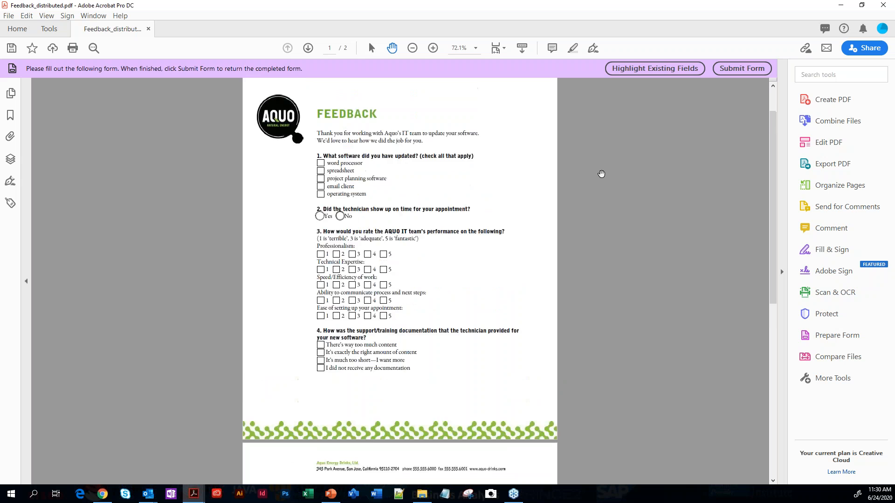
At 150% zoom, check operating system for question 1 and choose Yes for question 2
click(476, 48)
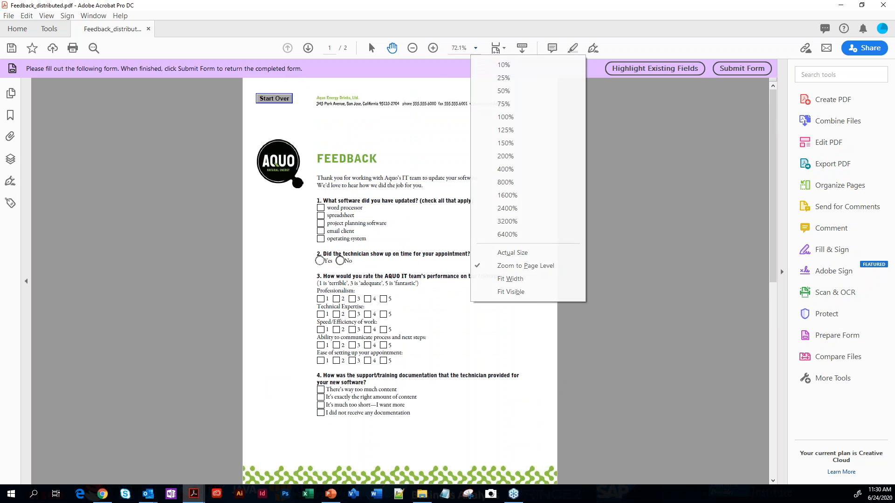
click(502, 148)
scroll(348, 323, down, 2)
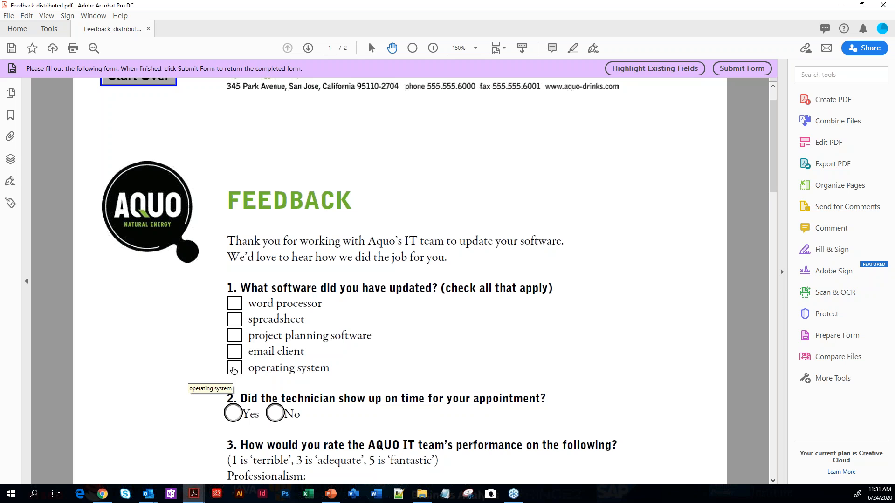
click(234, 370)
scroll(235, 373, down, 2)
click(237, 373)
scroll(410, 418, down, 4)
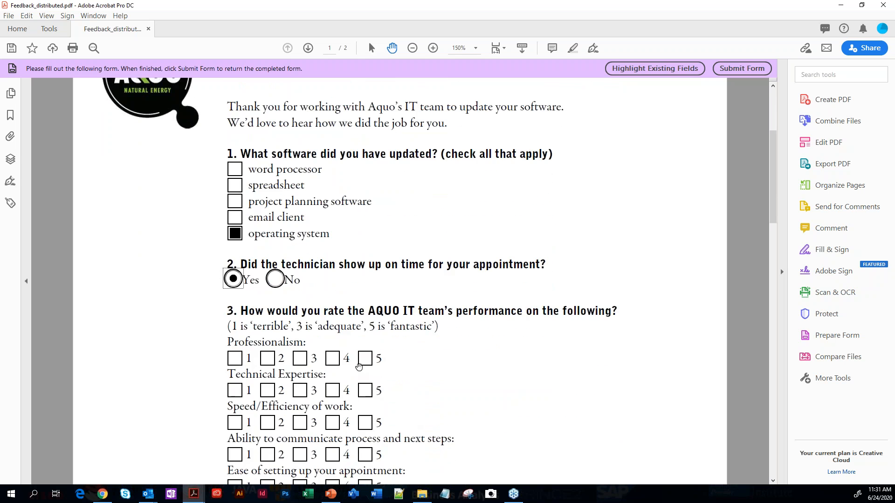
Rate all five performance categories in question 3 as 5, from Professionalism to Ease of setting up your appointment
click(365, 359)
click(366, 390)
click(365, 423)
scroll(377, 398, down, 2)
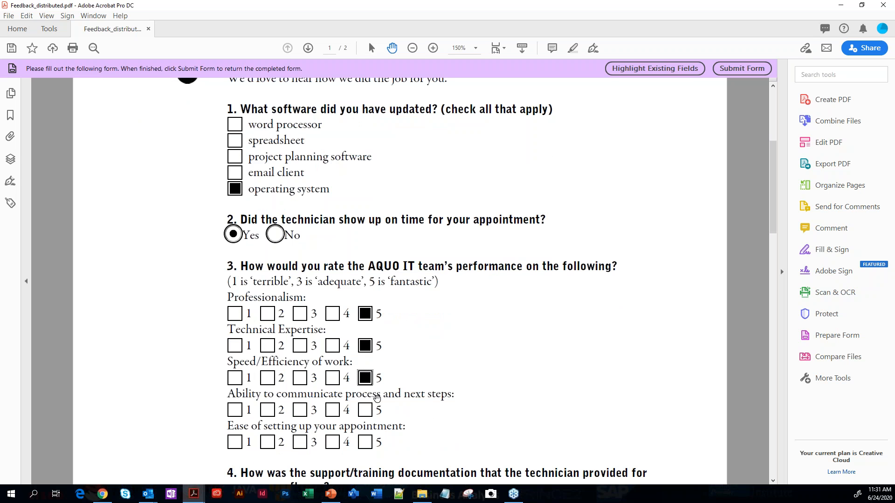
click(366, 411)
click(366, 442)
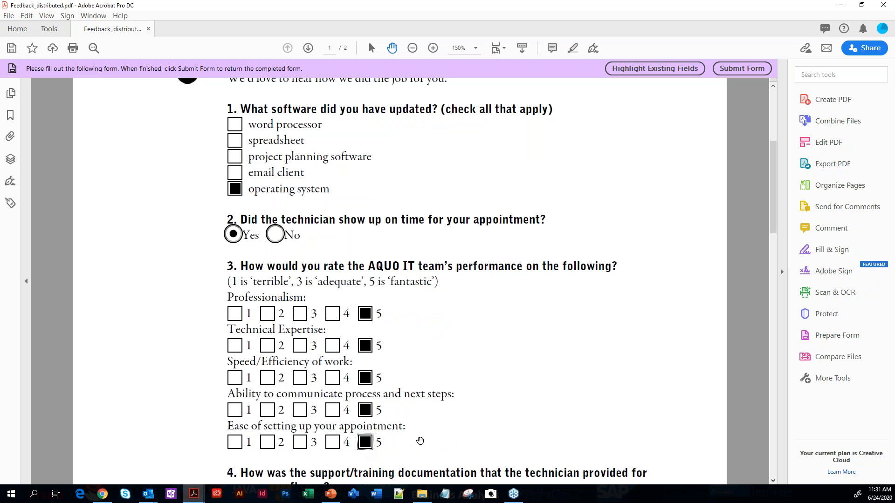
Answer question 4 about the support documentation with "It's exactly the right amount of content"
scroll(420, 441, down, 5)
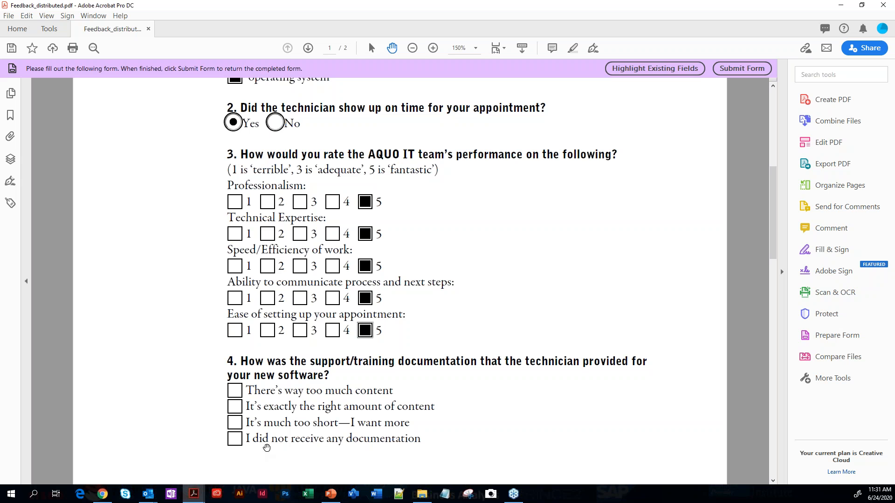
click(235, 406)
Fill in question 6 with "This is my second time working with you. Both experiences have been extremely positive. Thanks for your help!"
scroll(517, 431, down, 4)
scroll(513, 429, down, 11)
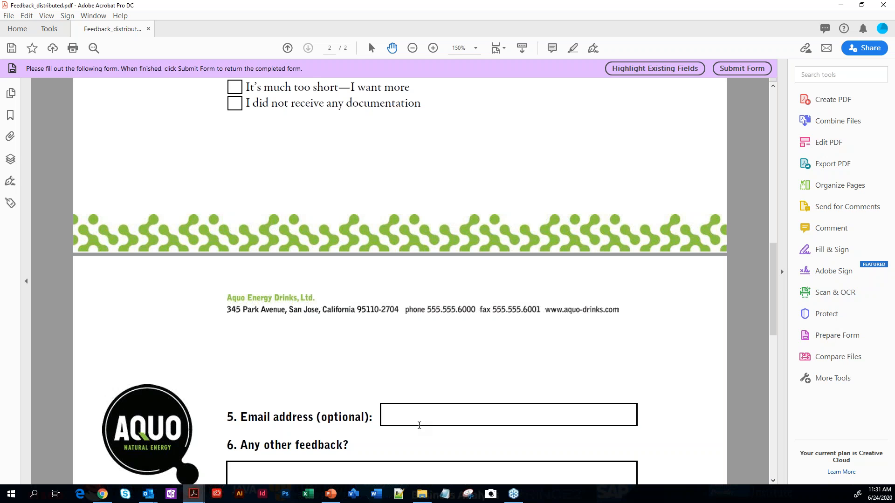
text(t)
key(BackSpace)
scroll(451, 396, down, 5)
click(309, 357)
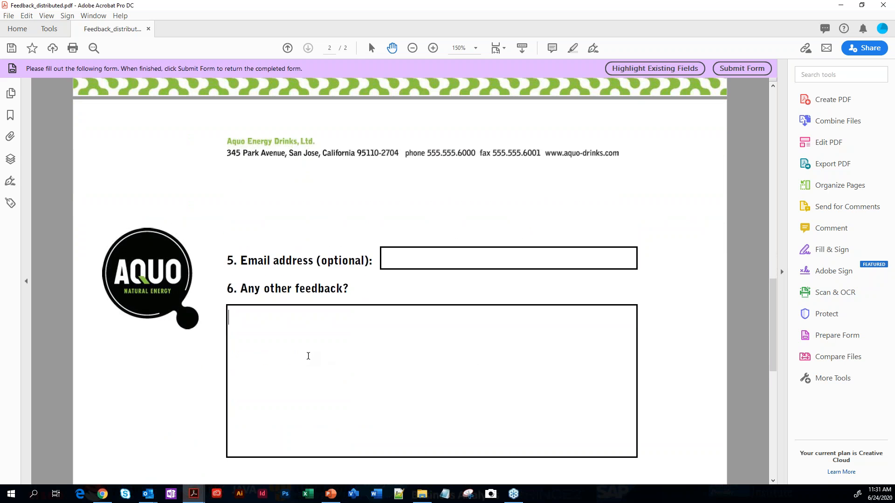
text(This is my second ti)
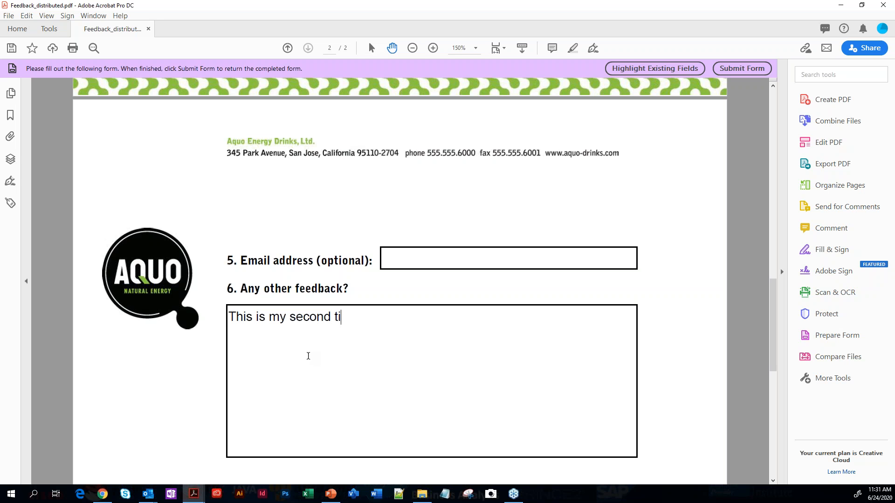
text(me working with yu)
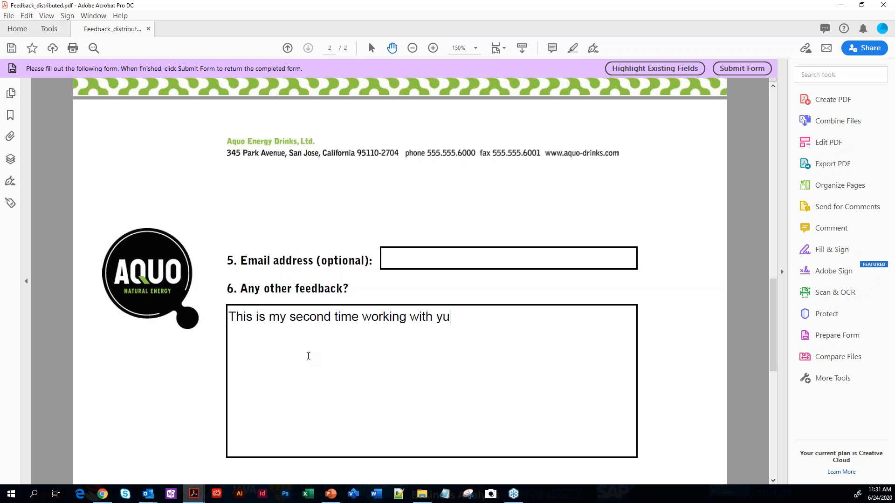
key(BackSpace)
text(ou. Both experiences)
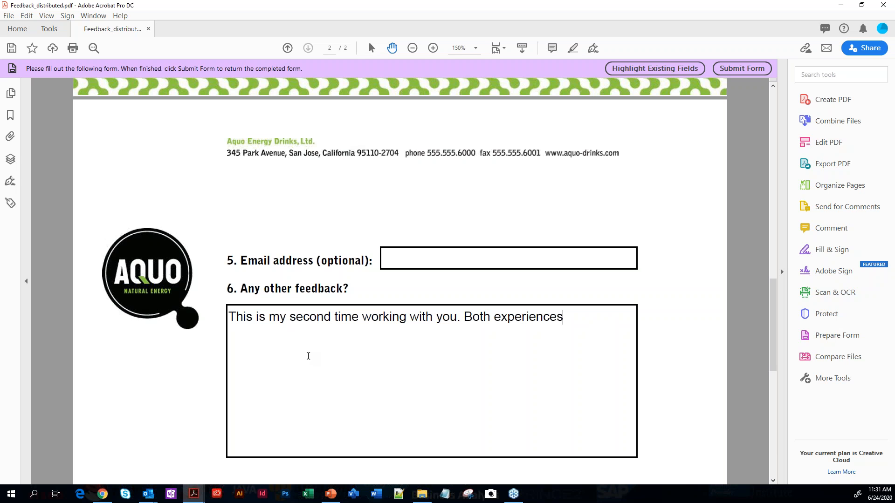
text( have been ex)
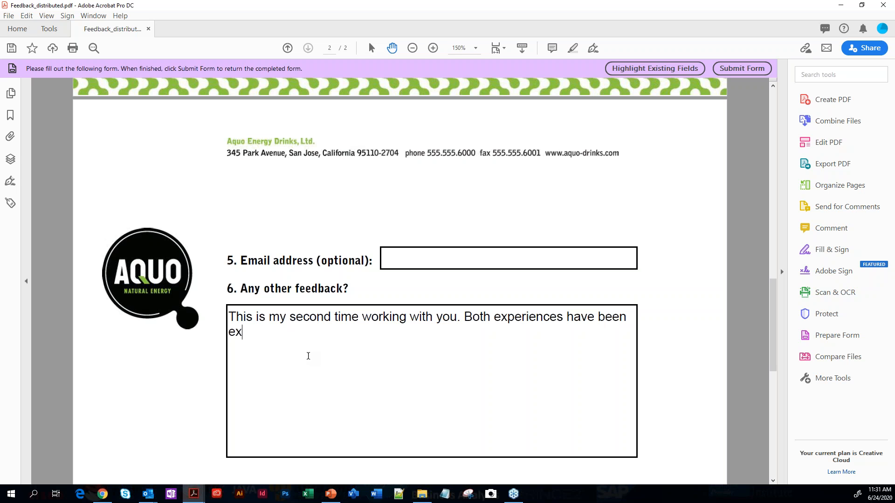
text(tremely positiv)
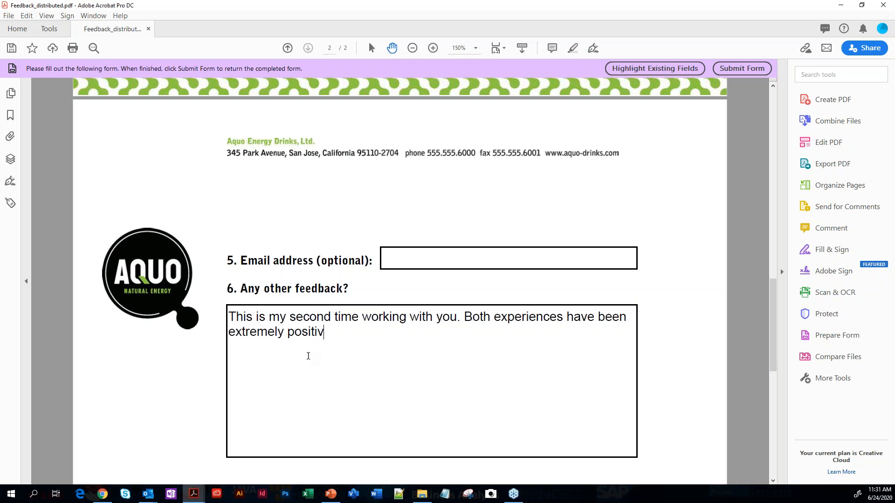
text(e. Thanks for your help!)
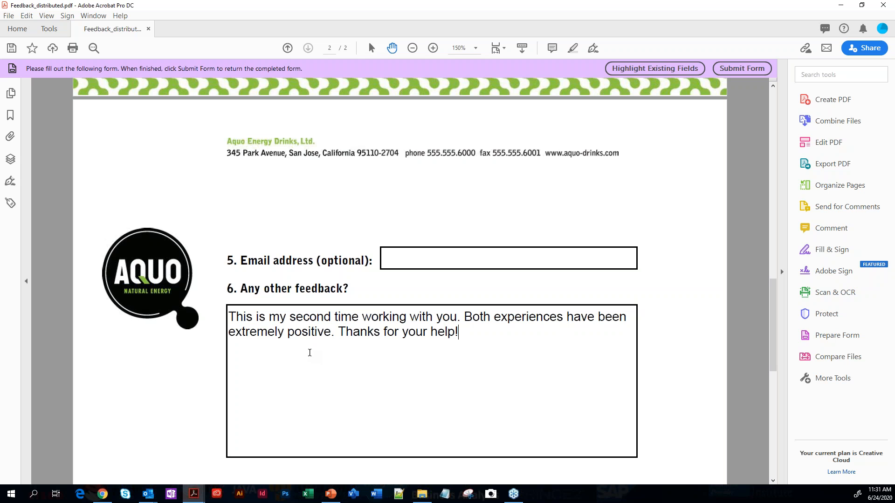
Submit the completed form using the prefilled sender details and the default email application (Microsoft Outlook)
scroll(627, 198, up, 3)
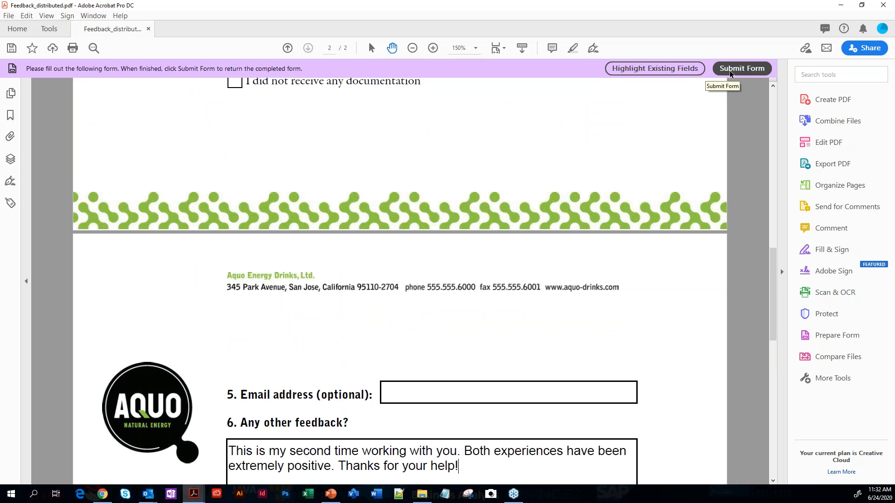
click(739, 73)
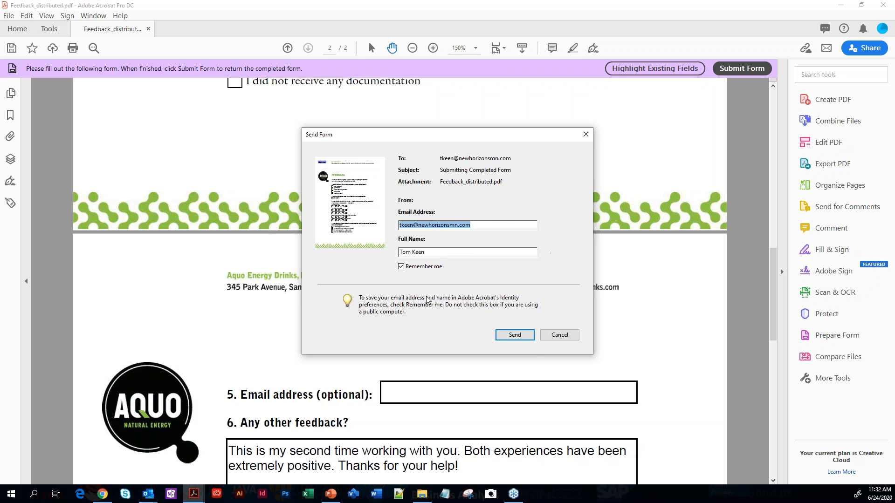
click(515, 335)
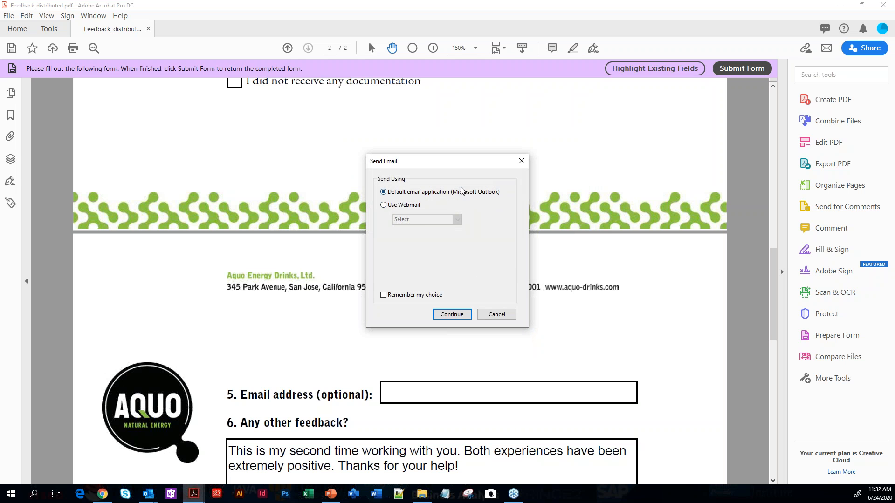
click(450, 316)
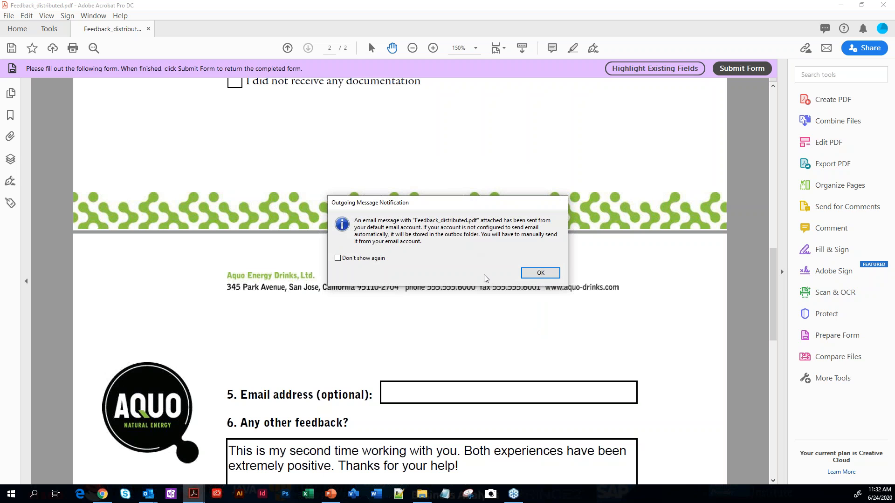
click(536, 276)
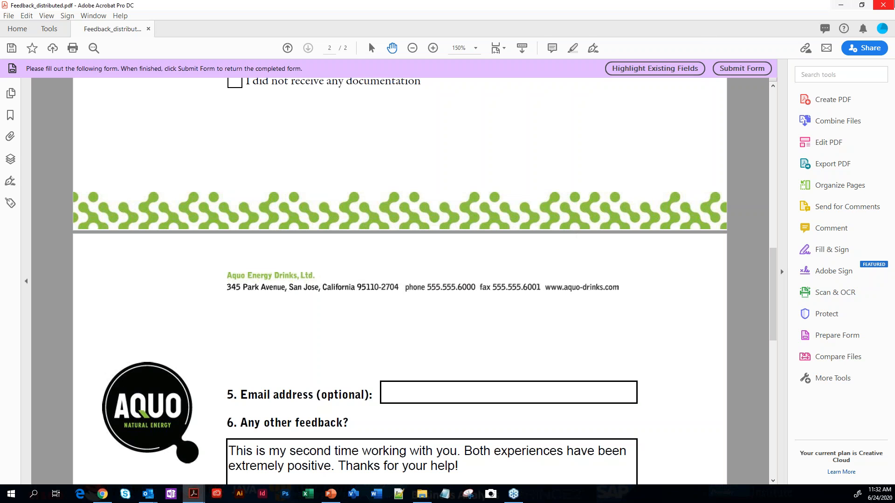
Close the distributed form without saving changes, then close its invitation message and minimize Outlook
click(883, 5)
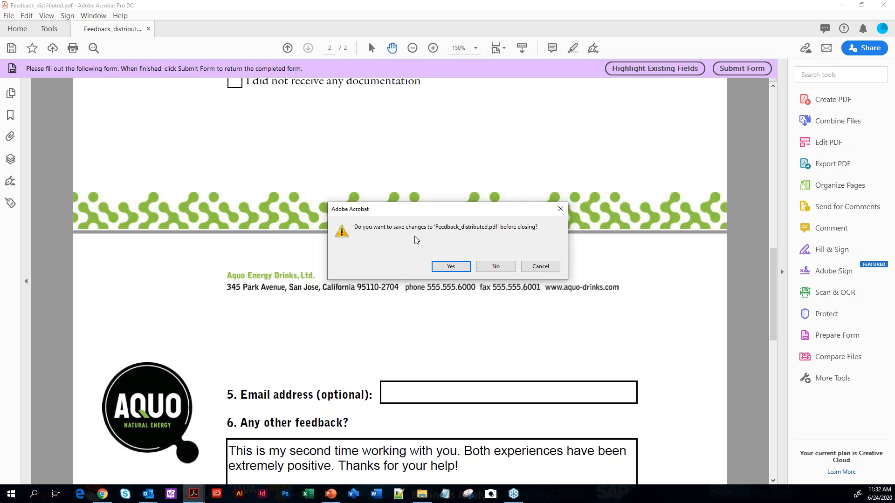
click(497, 268)
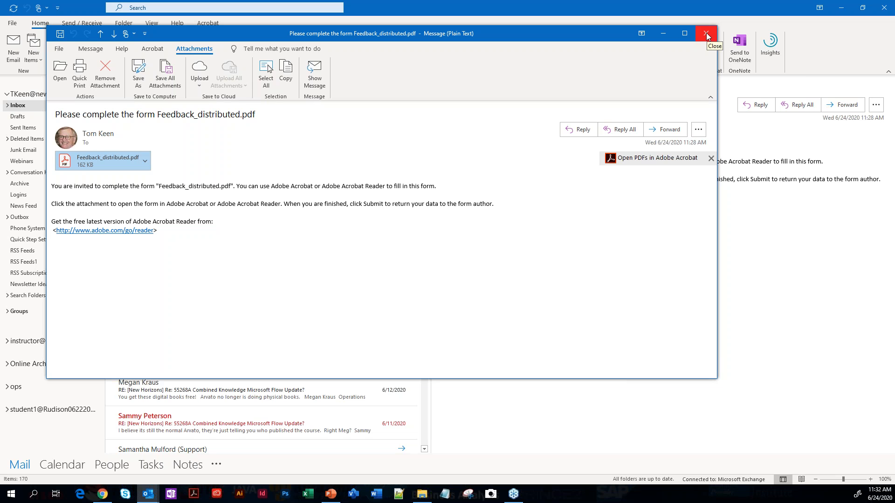
click(706, 35)
click(841, 7)
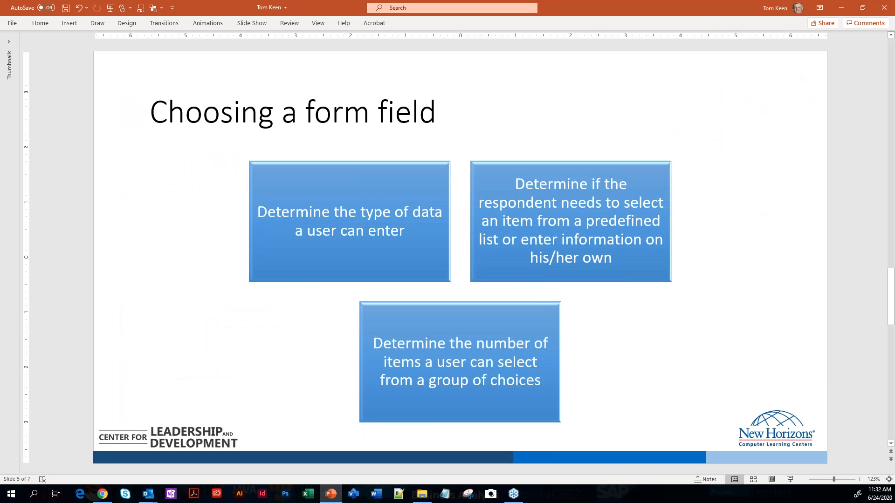
Switch to Acrobat and open the most recently used Feedback PDF from the recent files
click(194, 494)
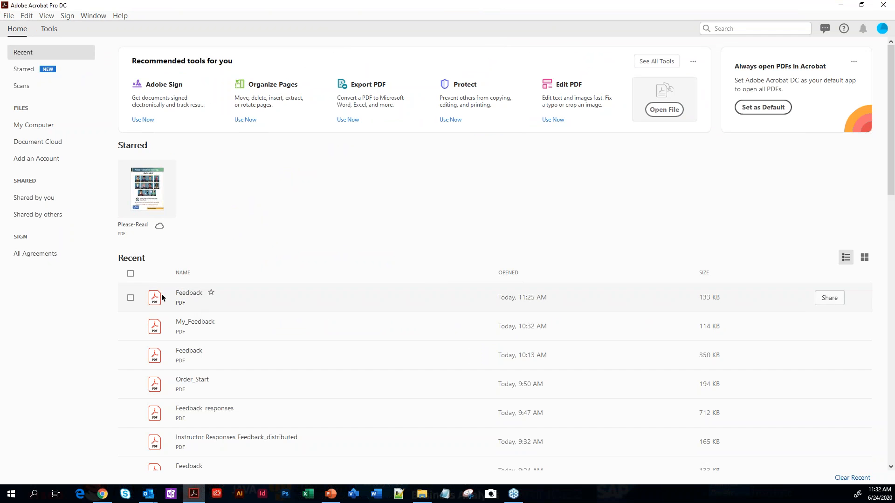
click(188, 295)
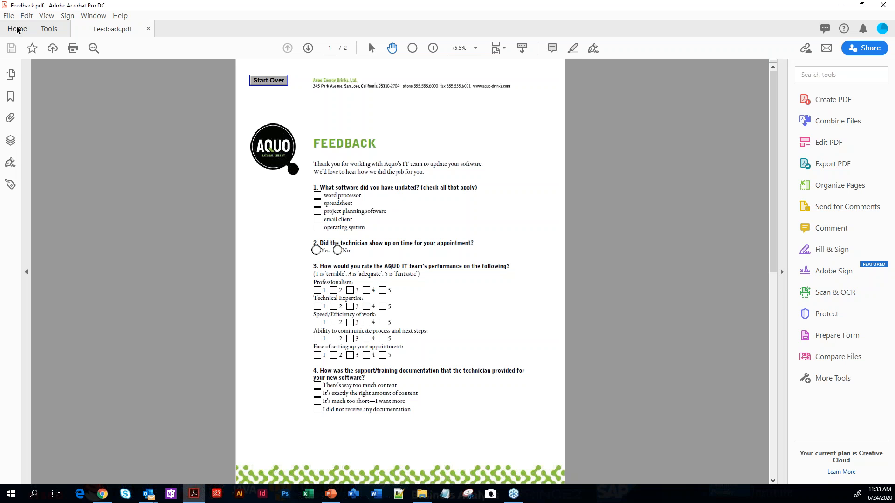
click(49, 28)
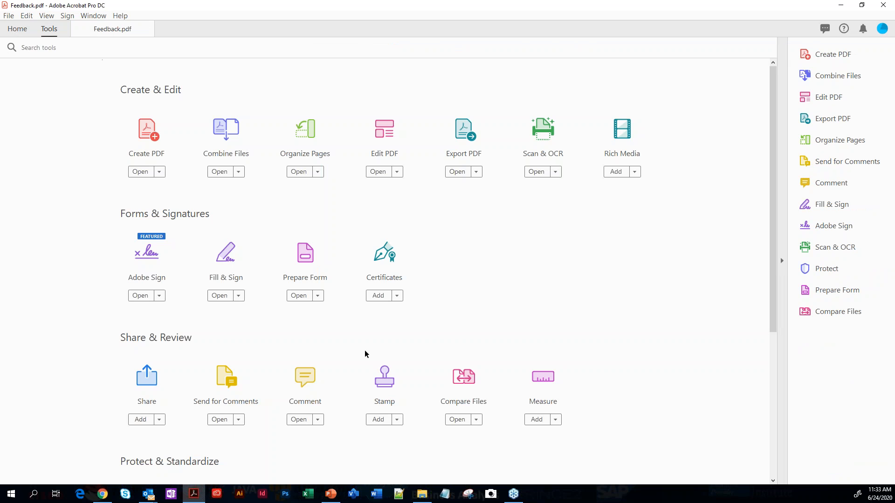
click(306, 256)
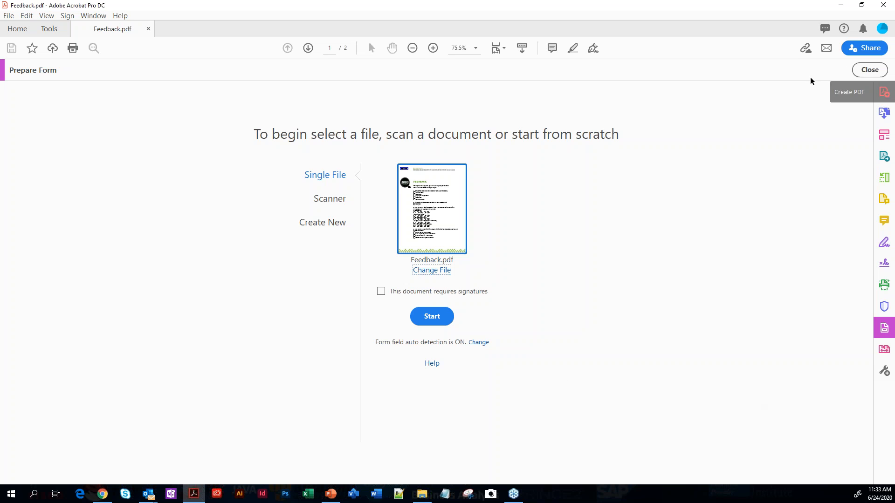
click(444, 318)
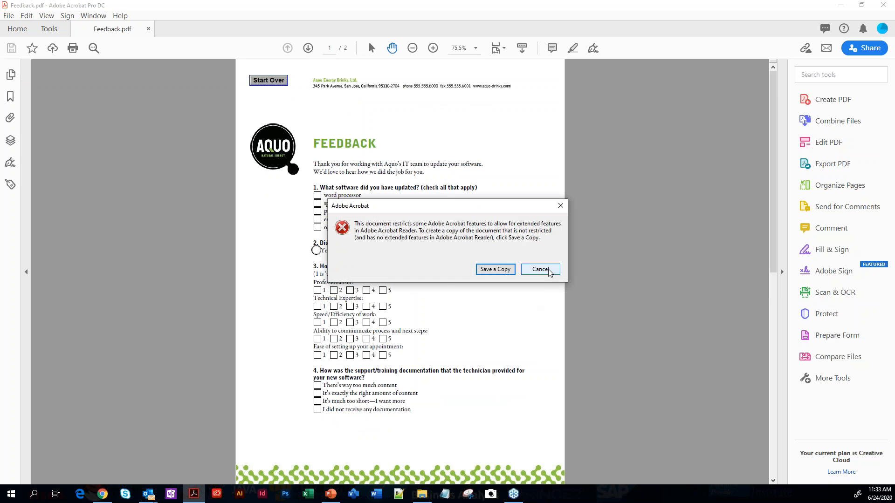
click(550, 272)
click(546, 269)
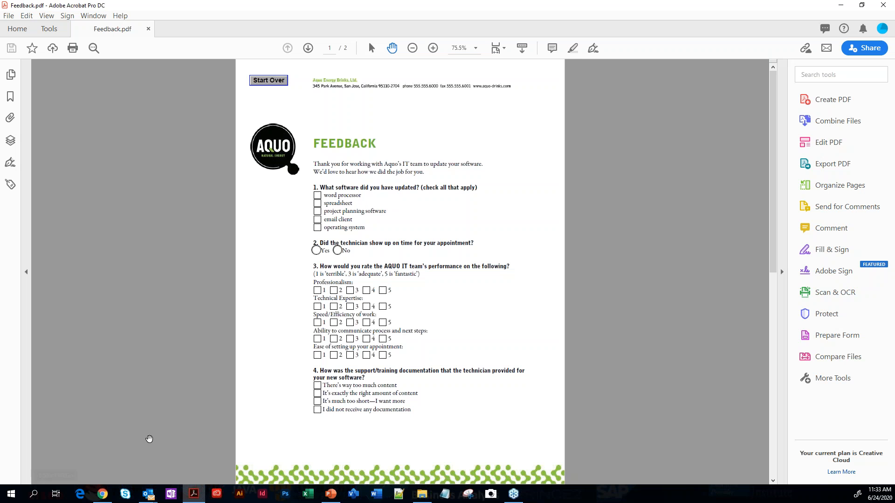
In the Outlook inbox, open the "Submitting Completed Form" message and its Feedback_distributed.pdf attachment
mouse_move(148, 495)
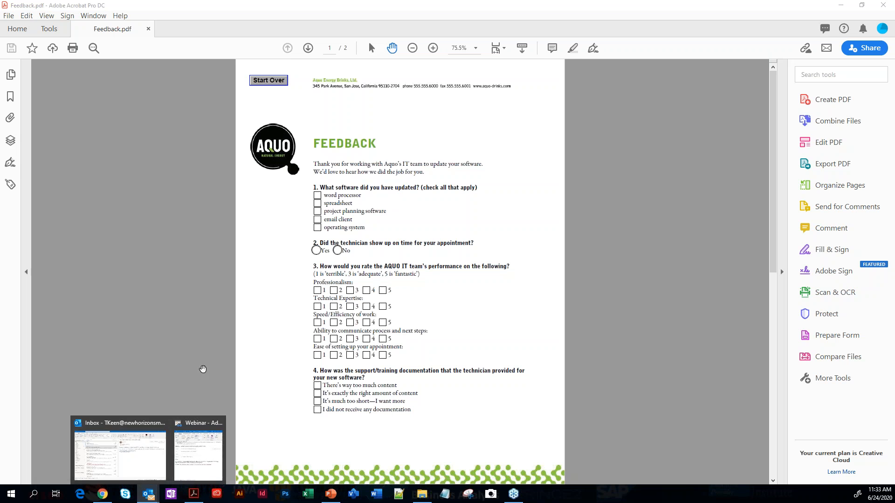
click(133, 450)
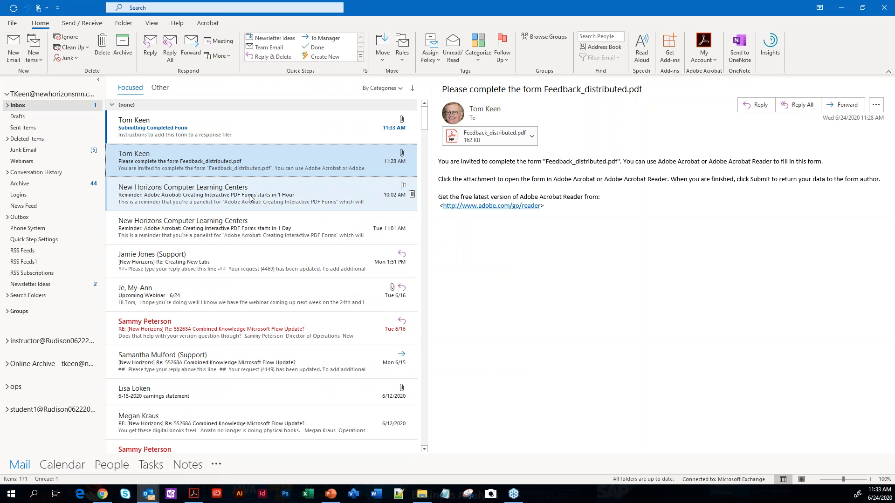
double_click(210, 134)
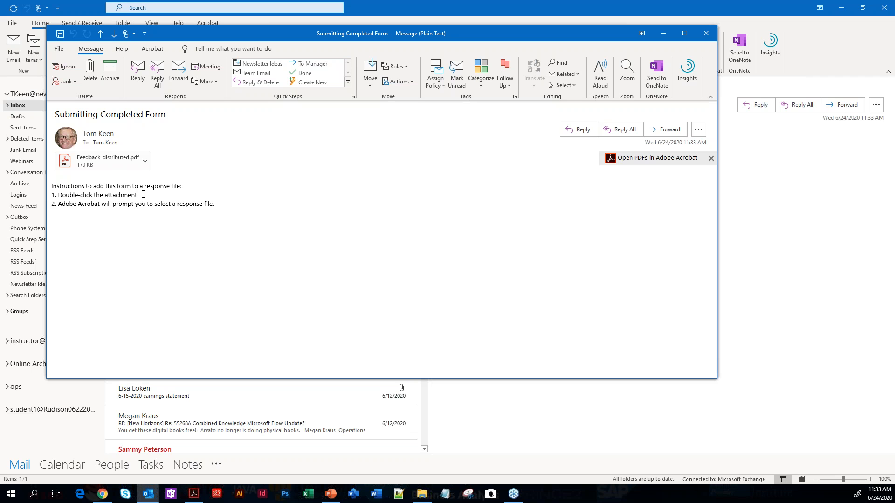
double_click(102, 161)
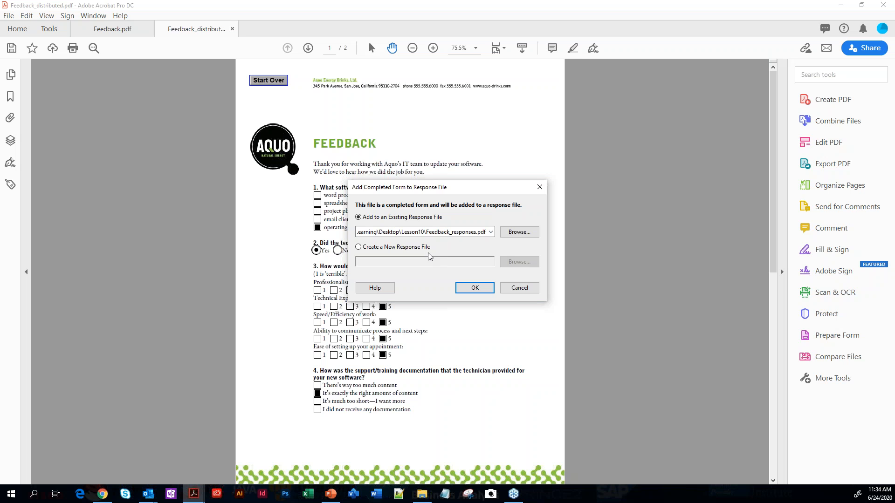
Add the completed form to the existing response file Feedback_responses.pdf and dismiss the response file's welcome page
click(475, 287)
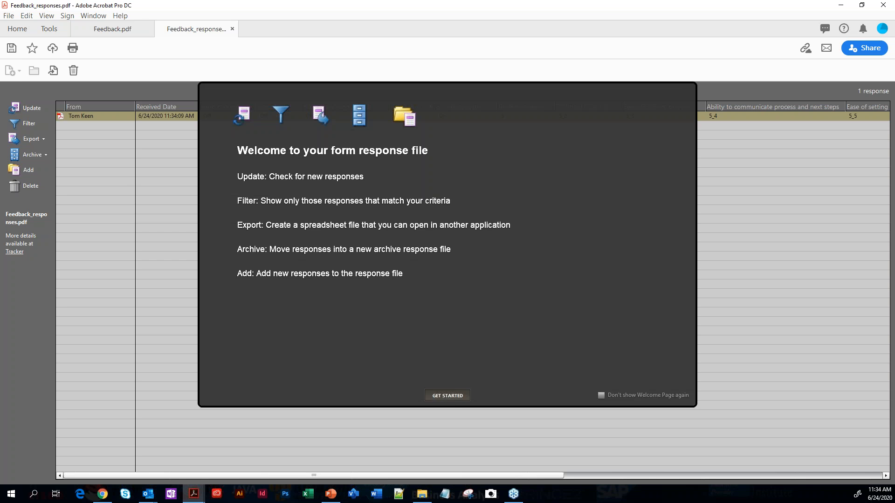
click(445, 396)
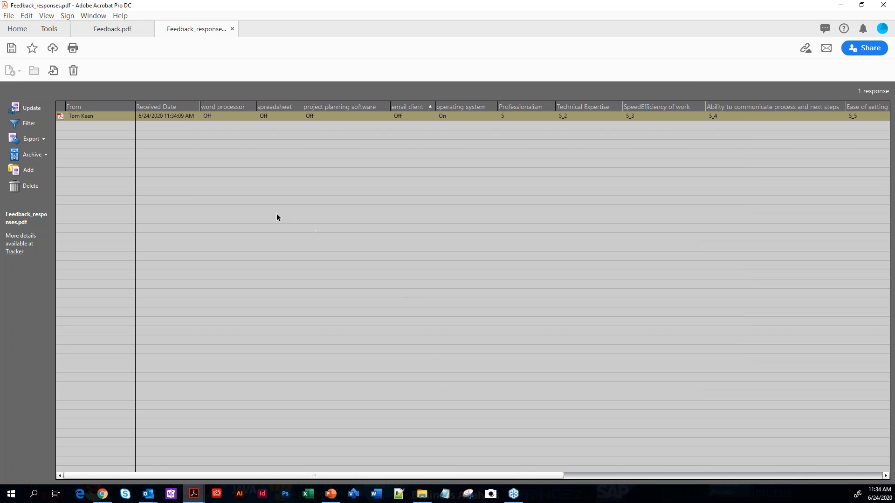
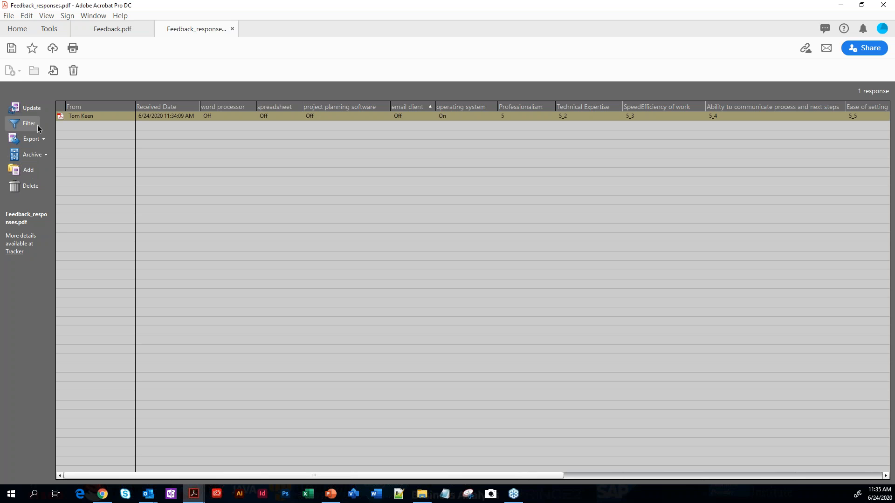
Filter the collected responses to those whose comments field is not blank
click(23, 124)
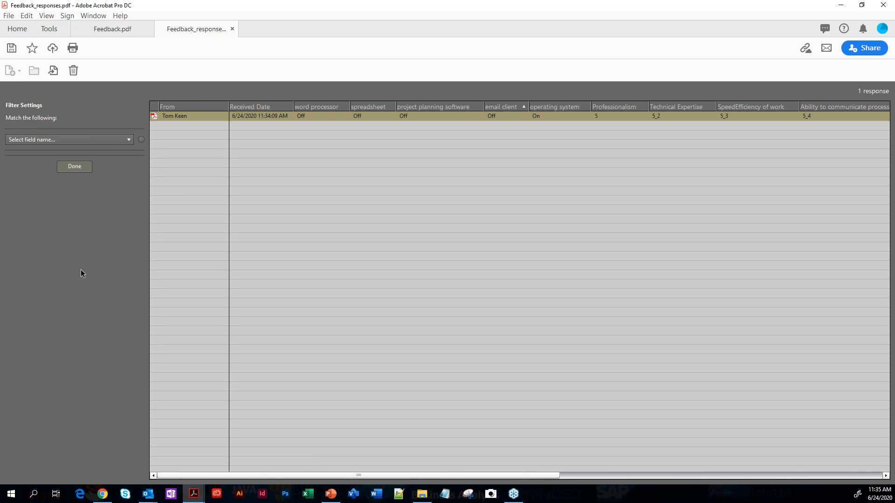
click(129, 139)
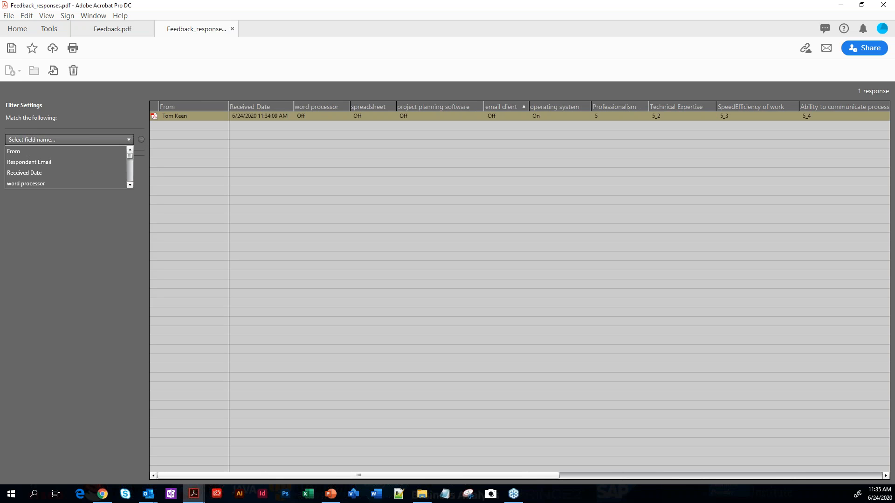
click(130, 185)
click(130, 185)
click(129, 185)
click(129, 184)
click(130, 184)
click(130, 185)
click(129, 184)
click(130, 184)
click(130, 184)
click(130, 184)
click(129, 185)
click(129, 185)
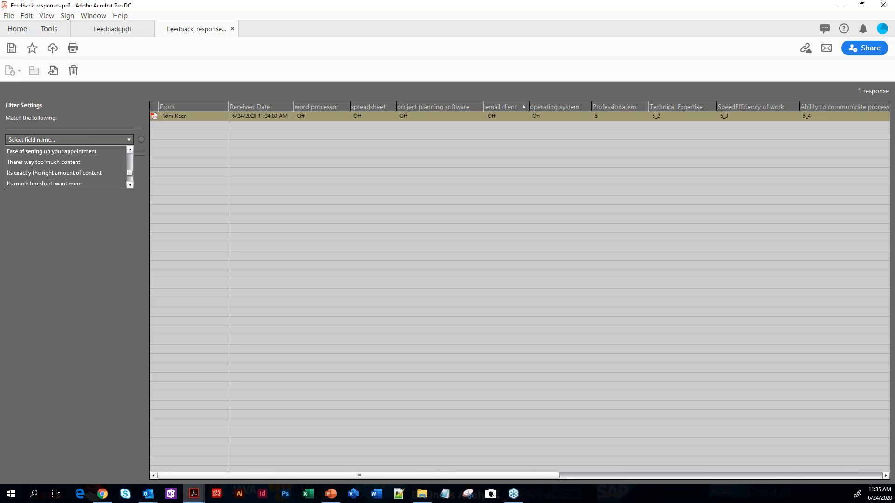
click(130, 184)
click(130, 184)
click(129, 185)
click(130, 185)
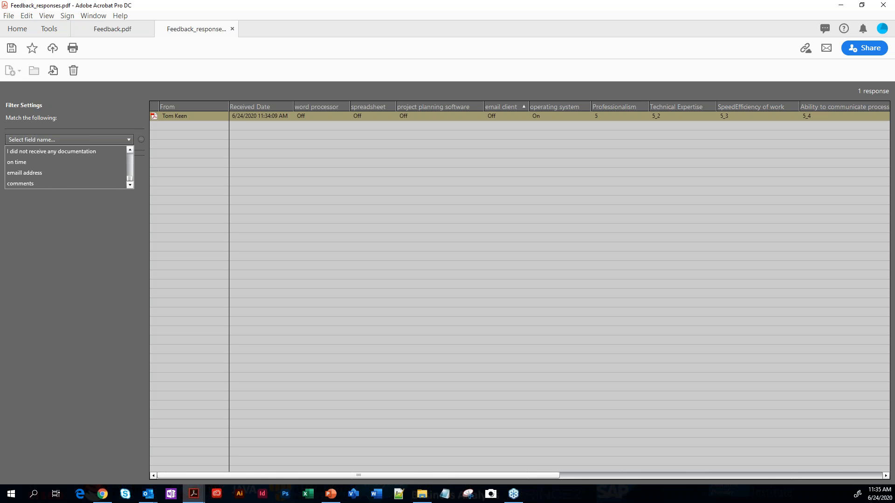
click(21, 183)
click(32, 156)
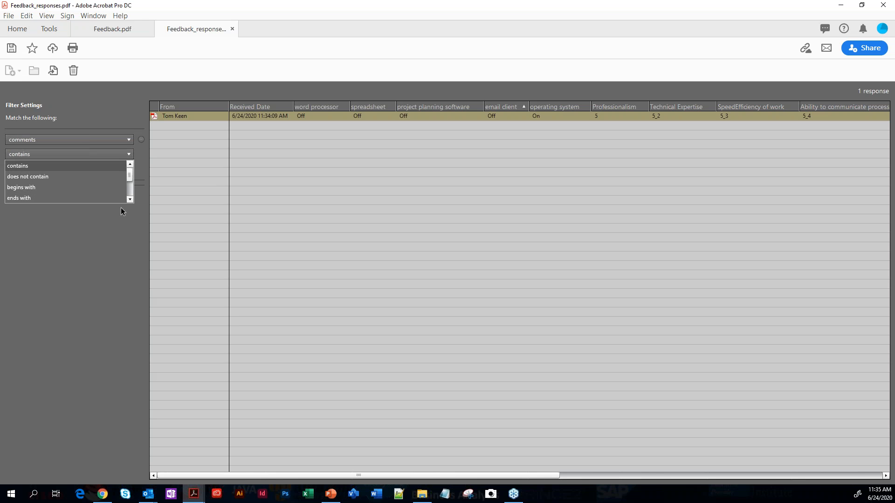
click(129, 200)
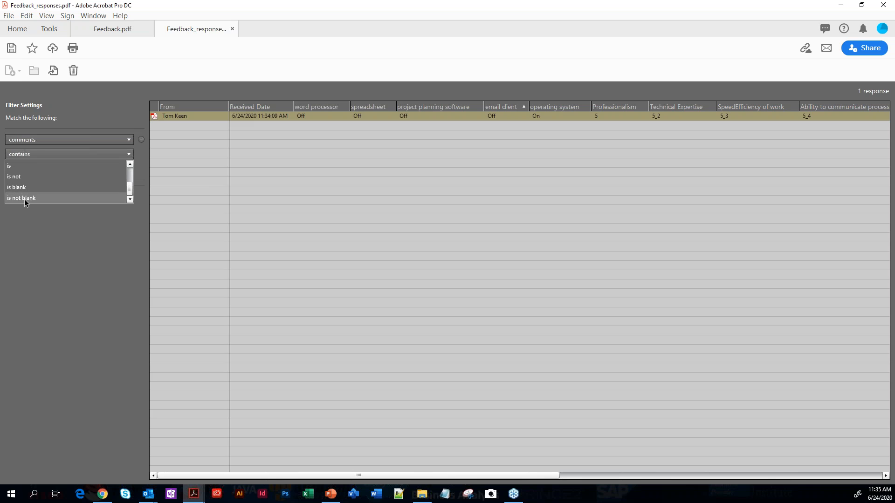
click(24, 199)
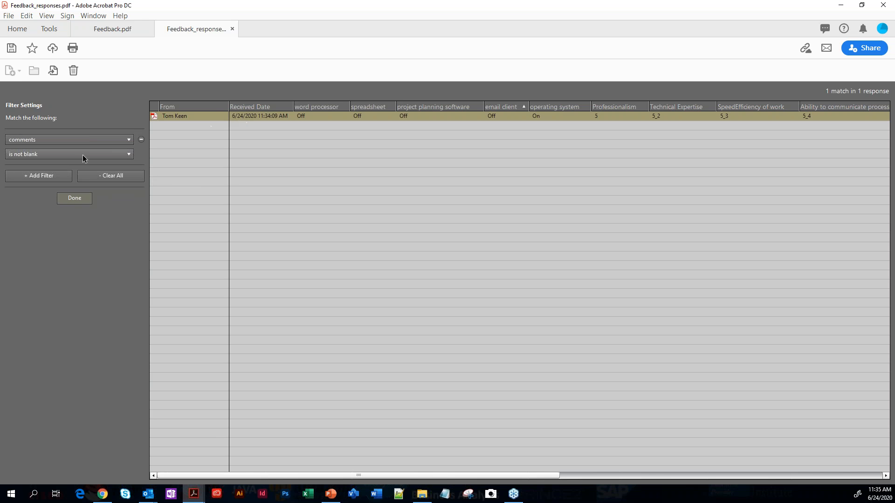
Switch the comments condition to is blank and back to is not blank, and clear all filters before leaving the filter settings
click(49, 152)
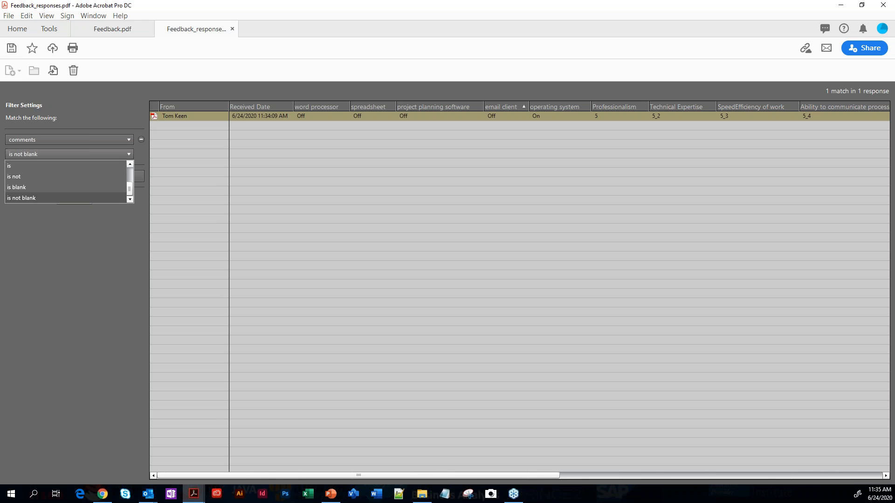
click(21, 187)
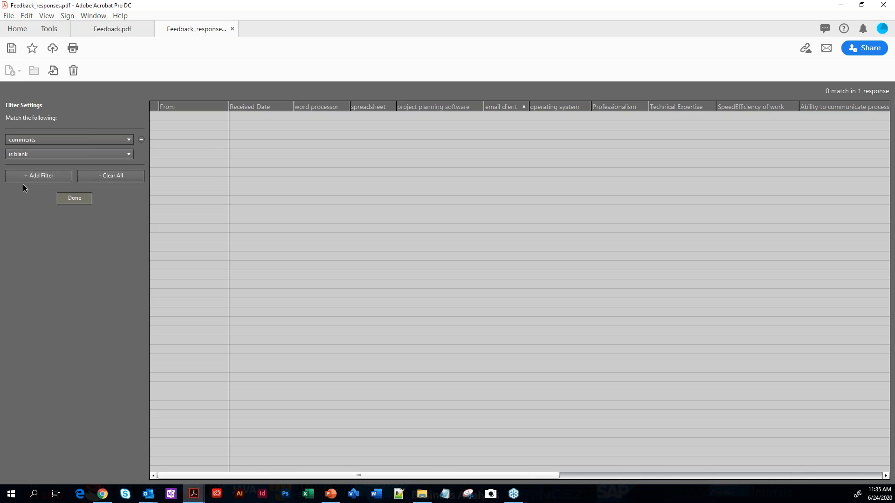
click(23, 154)
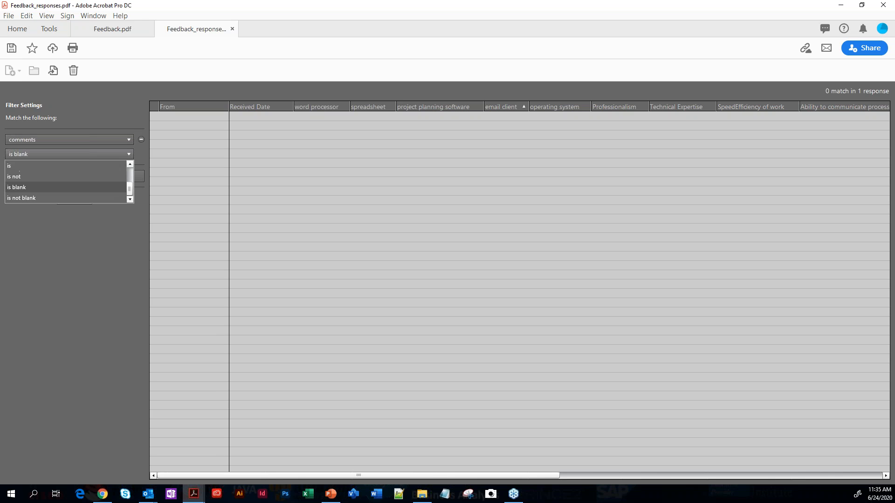
click(26, 199)
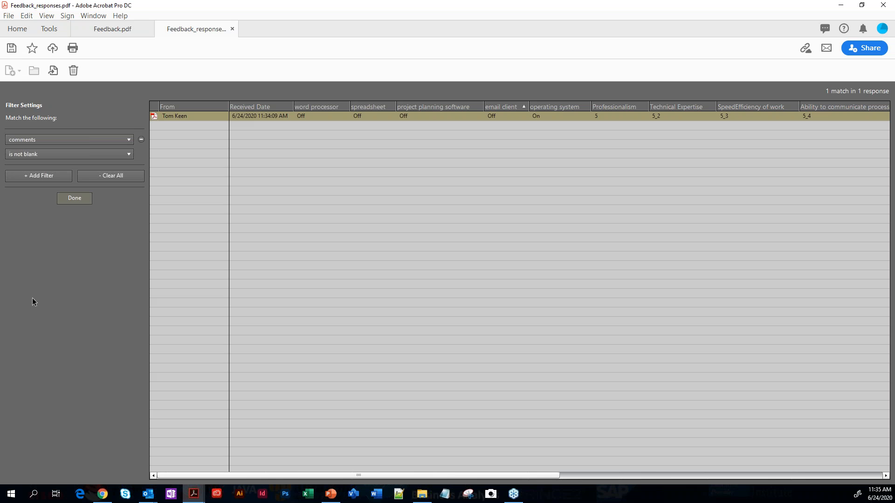
click(96, 180)
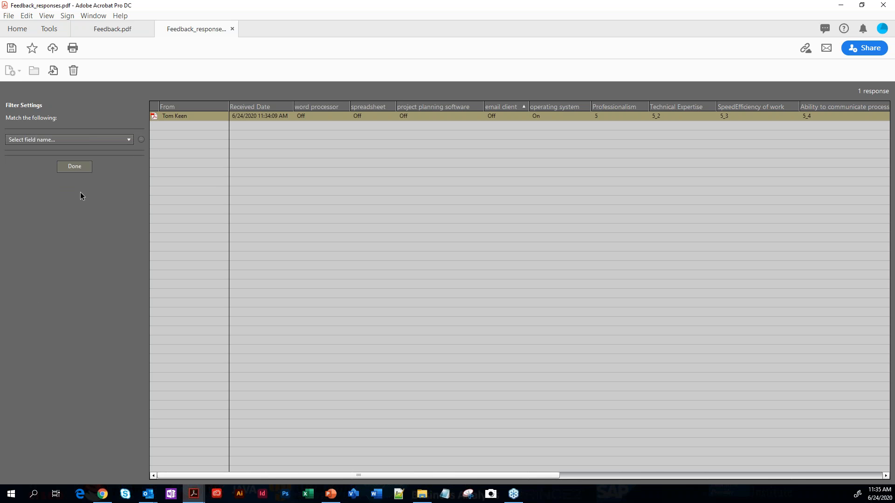
click(72, 166)
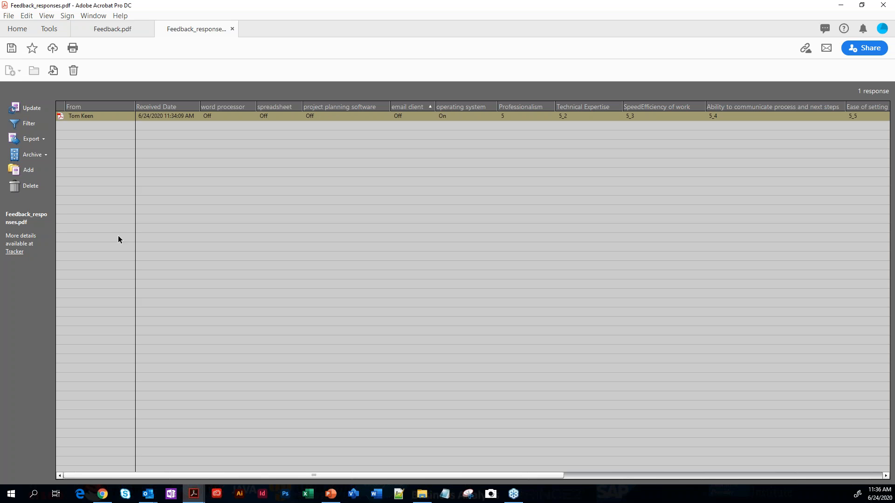
Export the selected response as the CSV file Feedback_responses in the Lesson10 folder on the Desktop
click(43, 138)
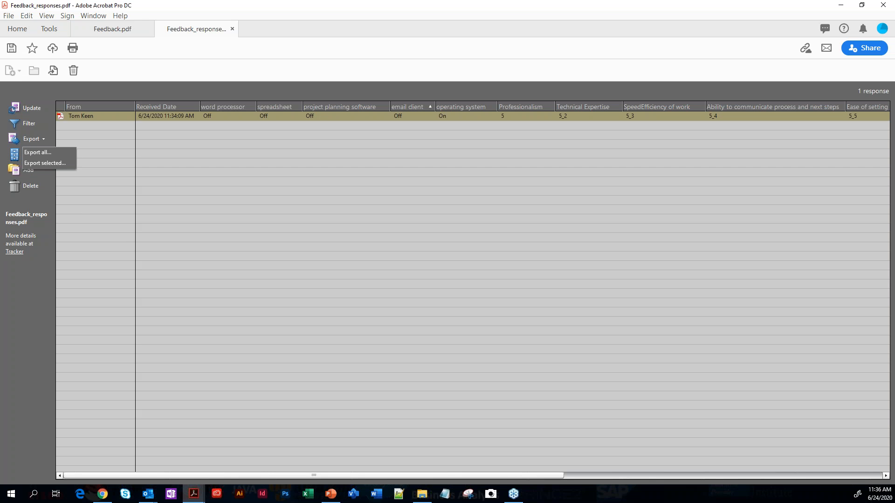
click(37, 163)
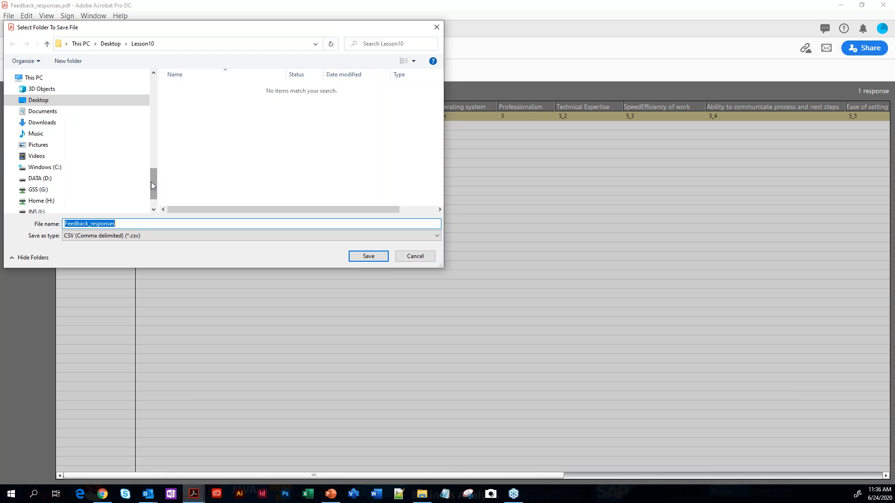
click(47, 101)
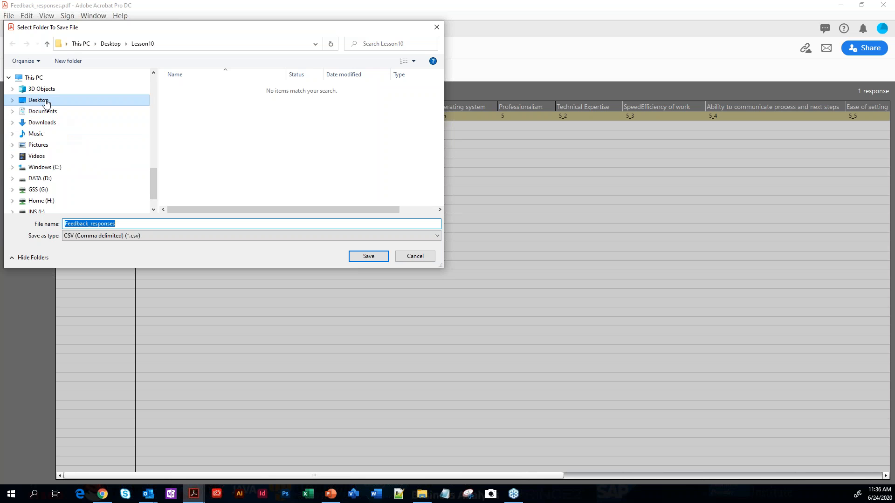
click(194, 137)
double_click(194, 137)
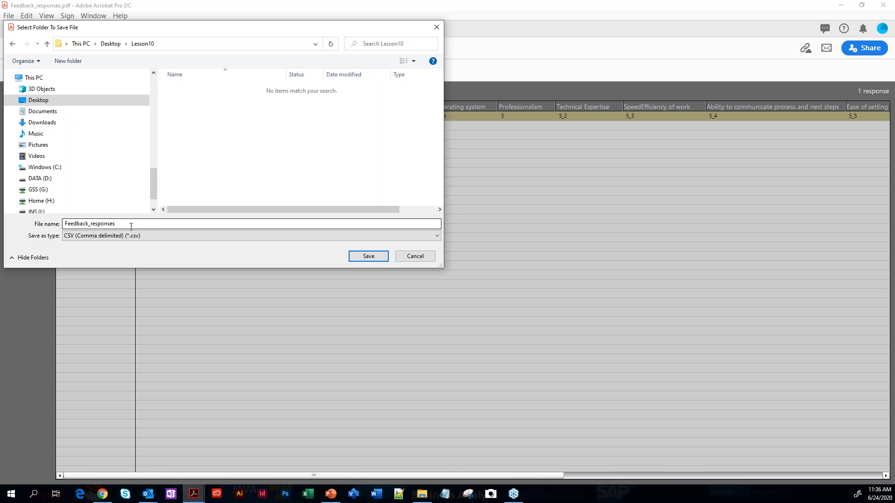
click(75, 238)
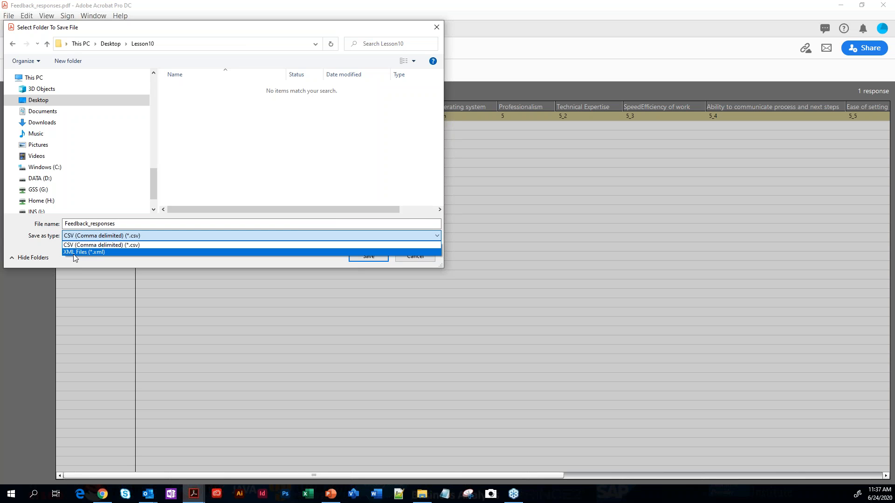
click(66, 245)
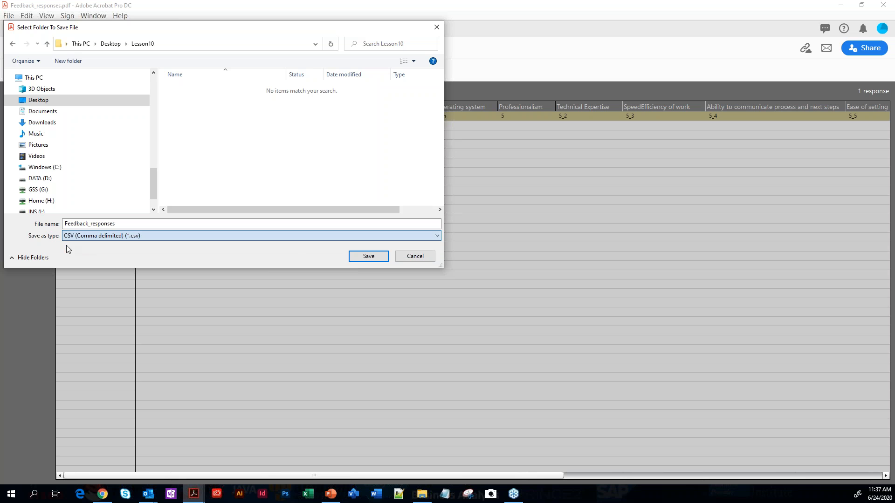
click(367, 257)
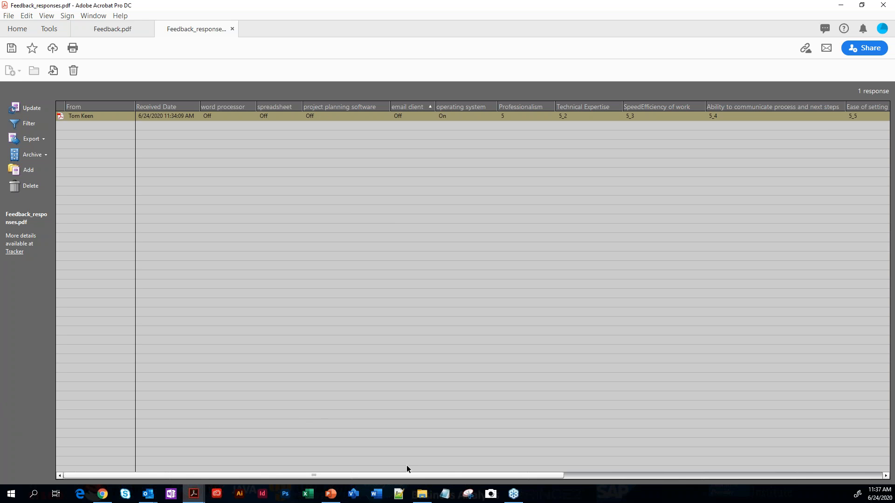
Switch to File Explorer and open the exported Feedback_responses CSV file from the Lesson10 folder in Excel
click(422, 494)
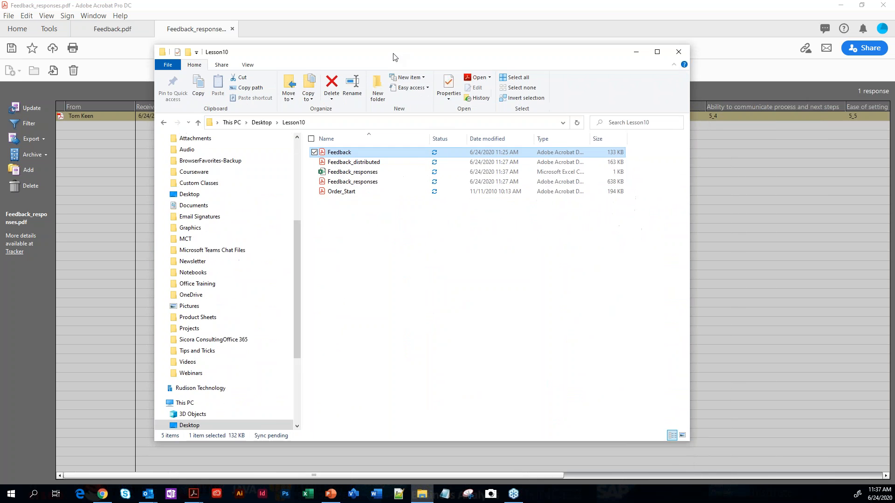
click(359, 172)
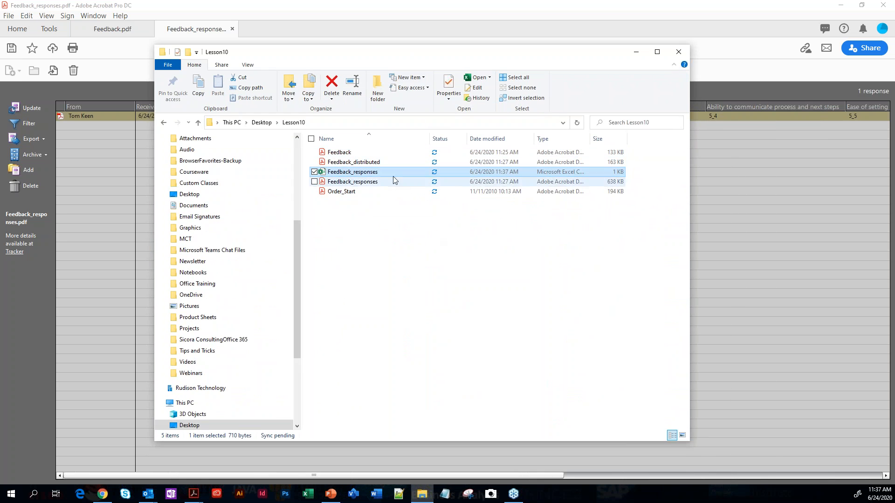
double_click(355, 173)
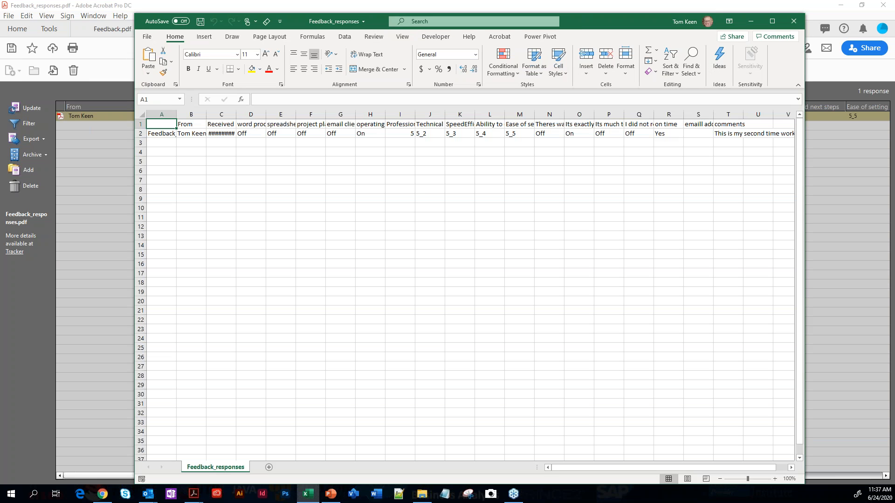
Autofit column A and the comments column to their contents
double_click(174, 112)
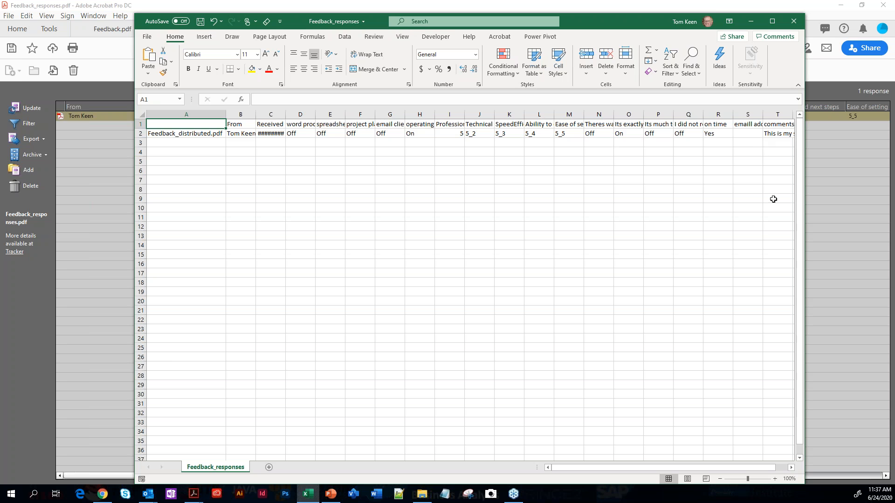
drag(642, 468, 791, 458)
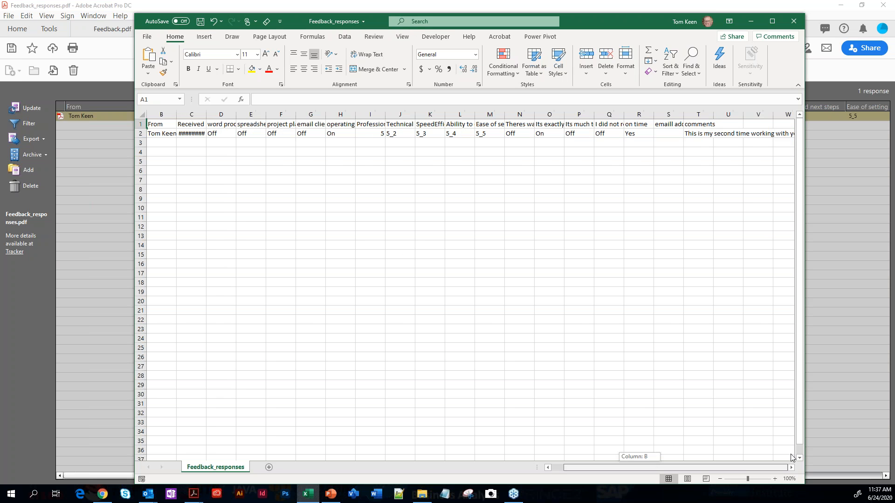
double_click(713, 118)
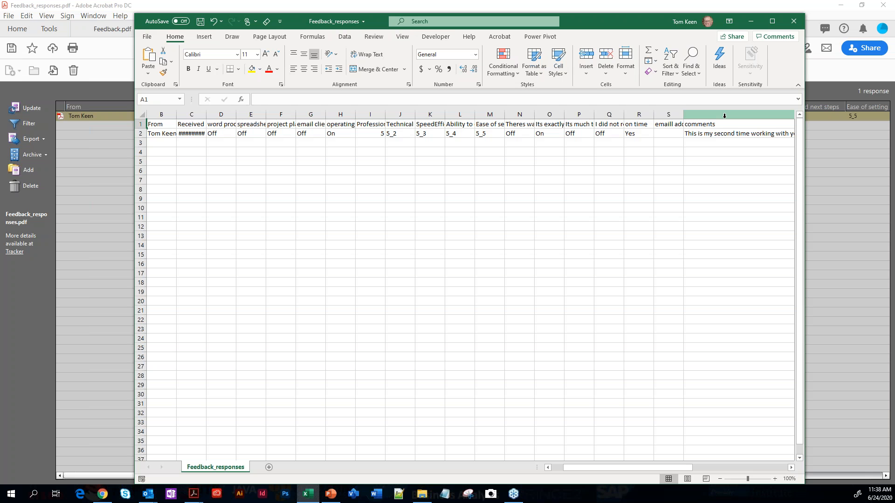
Move the Excel window off the main screen, close its workbook, and close the Lesson10 folder window
drag(586, 22, 894, 109)
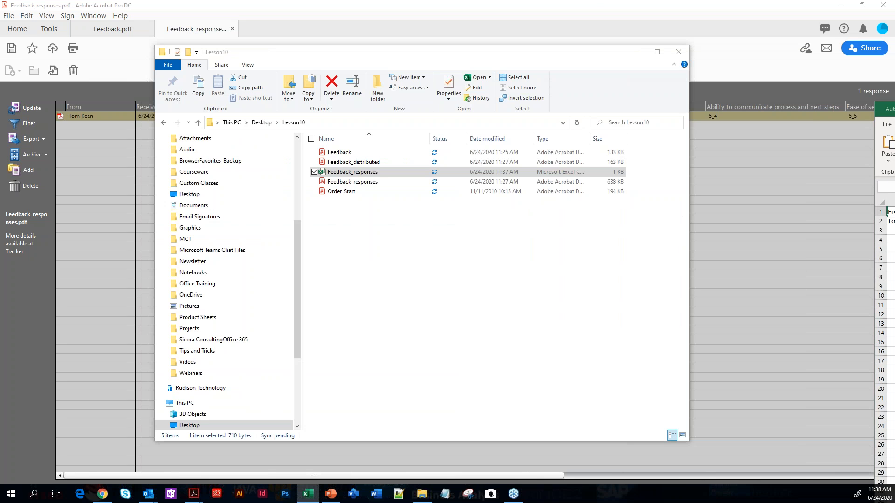
click(894, 230)
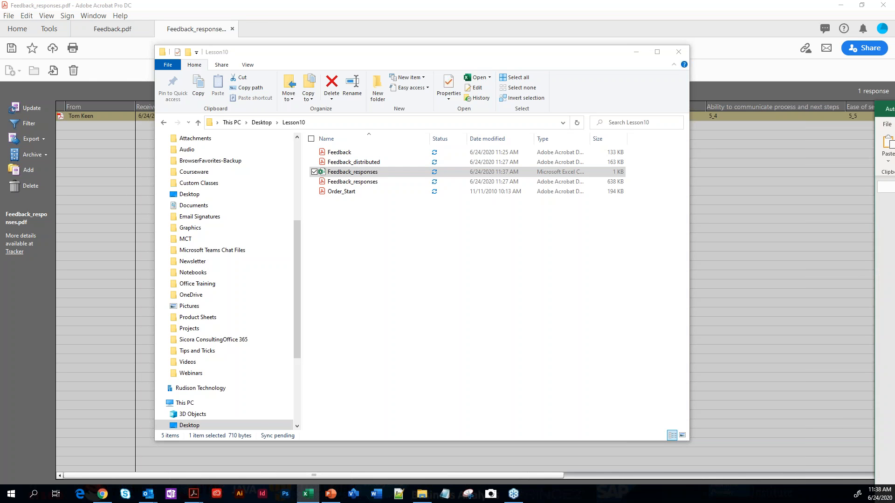
click(678, 53)
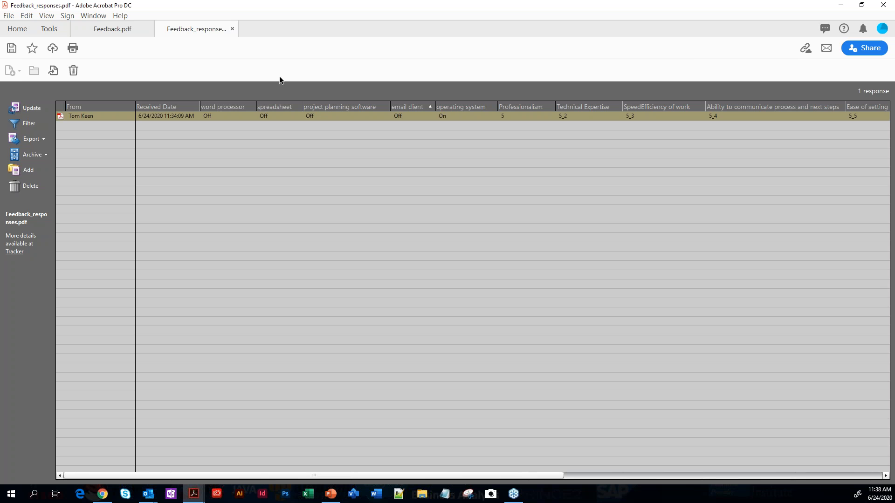
Close both Feedback_responses.pdf and Feedback.pdf in Acrobat
click(232, 29)
click(496, 267)
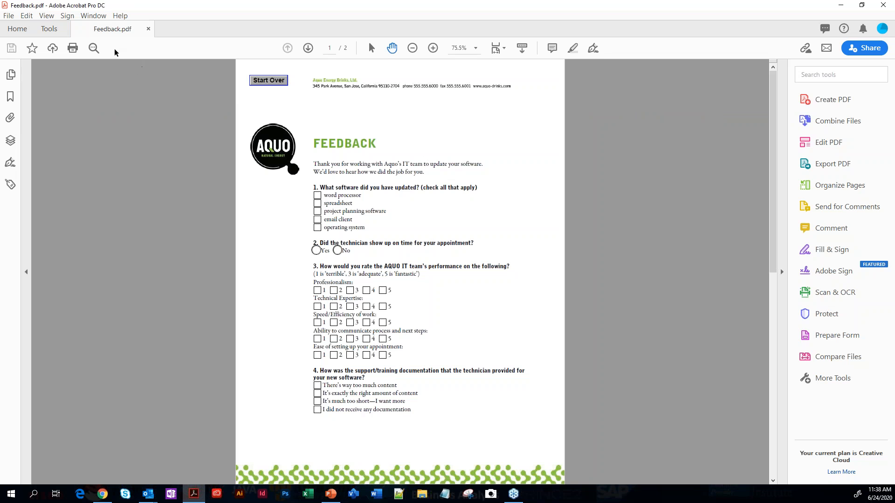
click(149, 29)
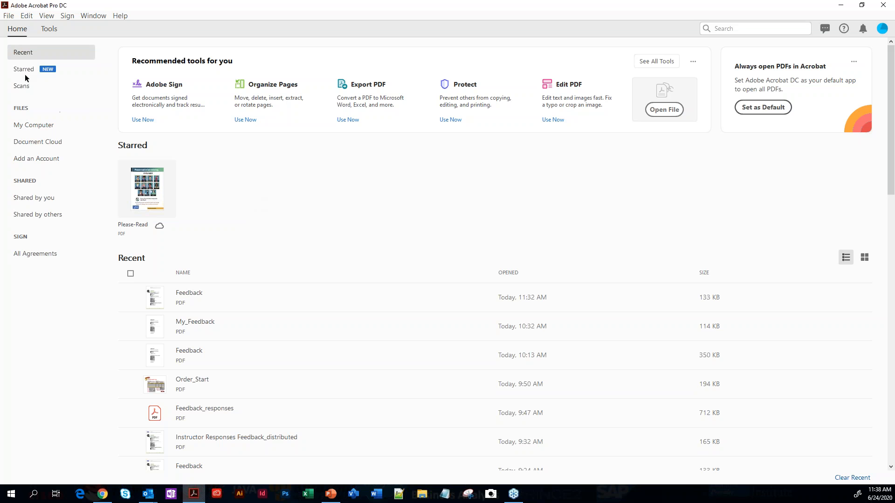
Open Order_Start.pdf from the Lesson10 folder and start the Prepare Form tool on it
click(8, 19)
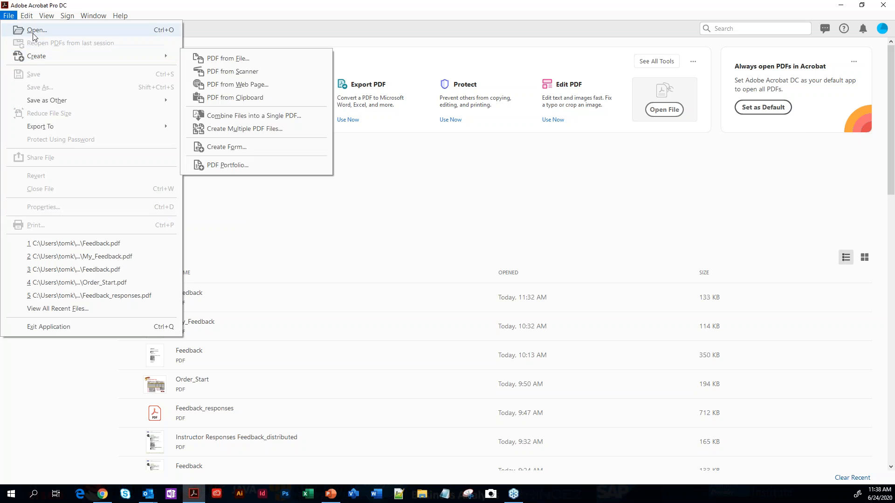
click(34, 31)
click(254, 118)
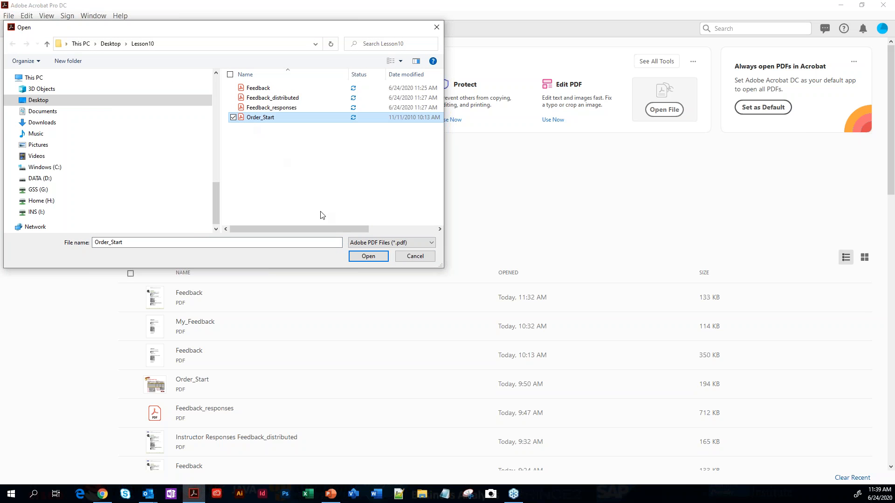
click(368, 256)
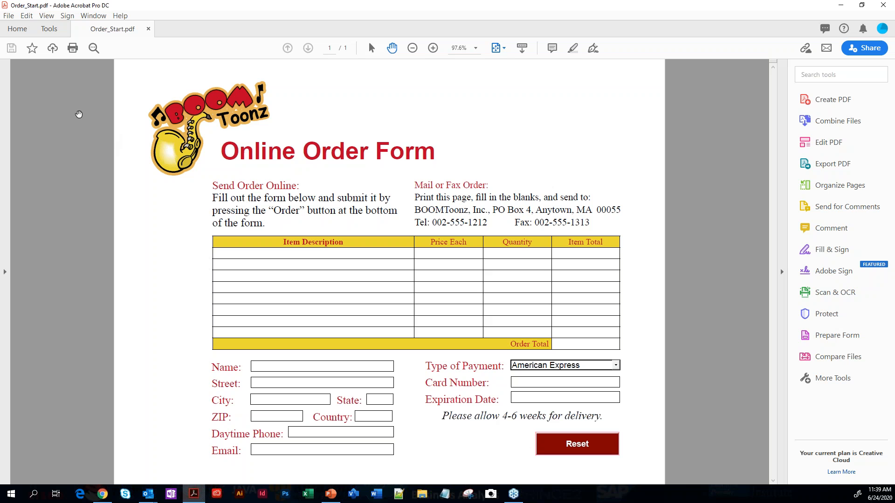
click(49, 29)
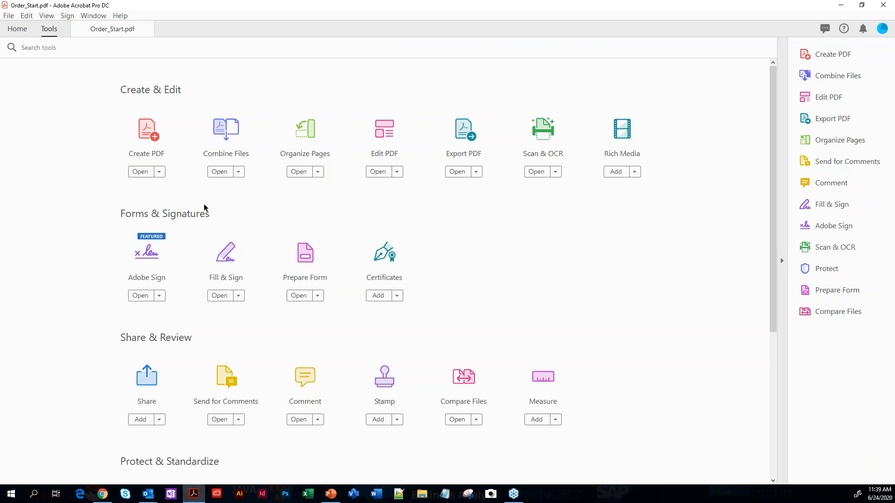
click(305, 255)
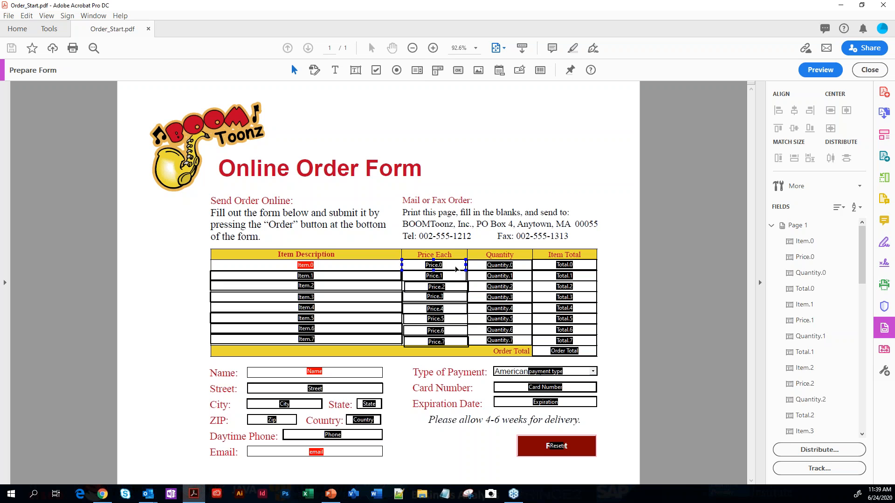
Set the currency symbol in the Price.0 field's number format to $
click(459, 288)
click(459, 300)
click(476, 49)
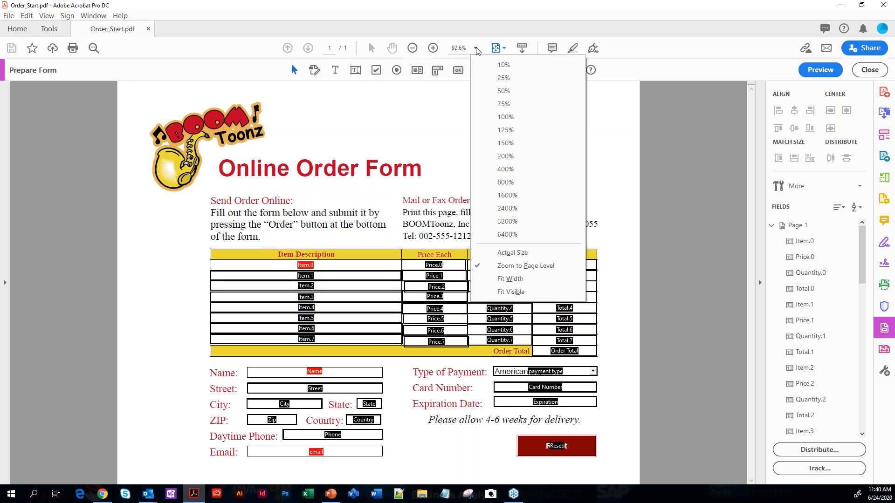
click(494, 144)
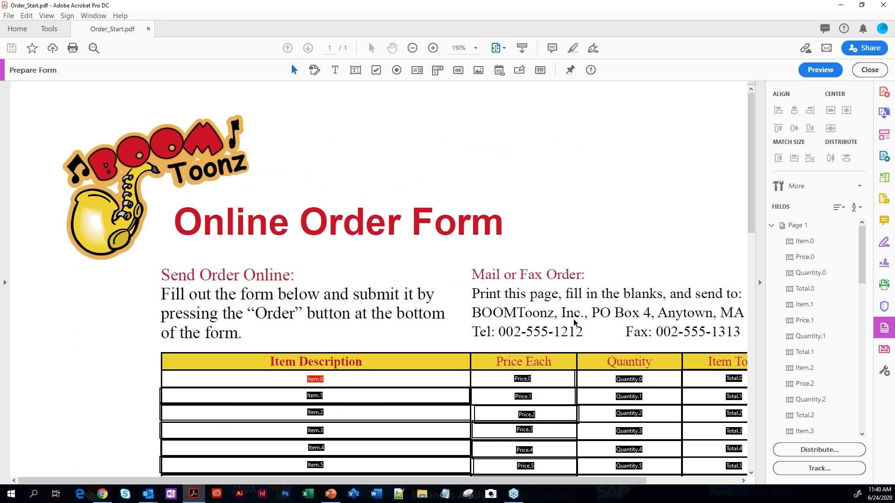
scroll(570, 368, down, 1)
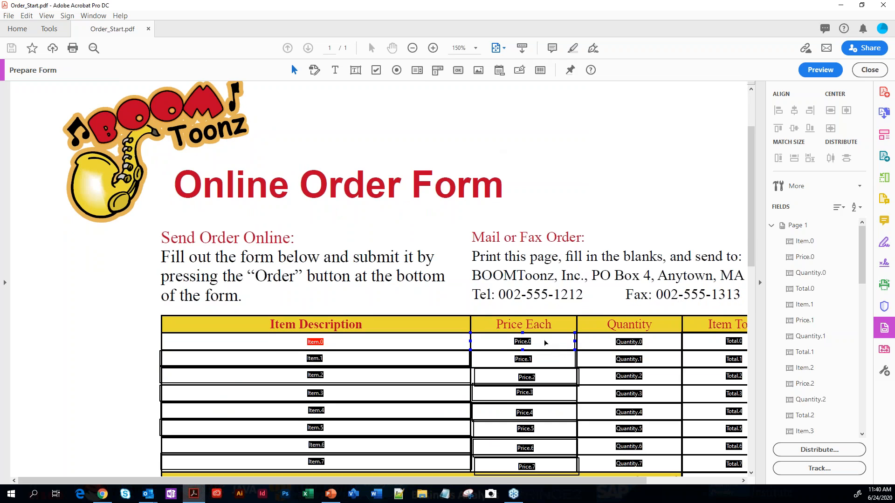
click(544, 341)
double_click(545, 340)
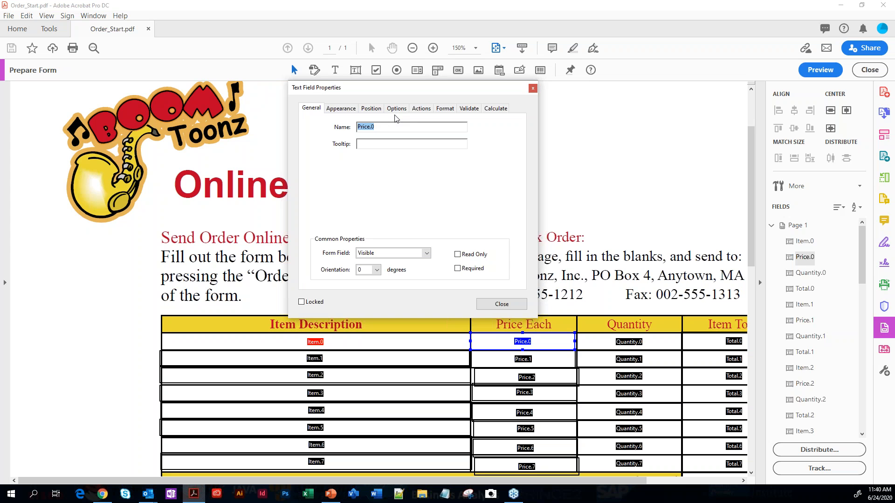
click(444, 111)
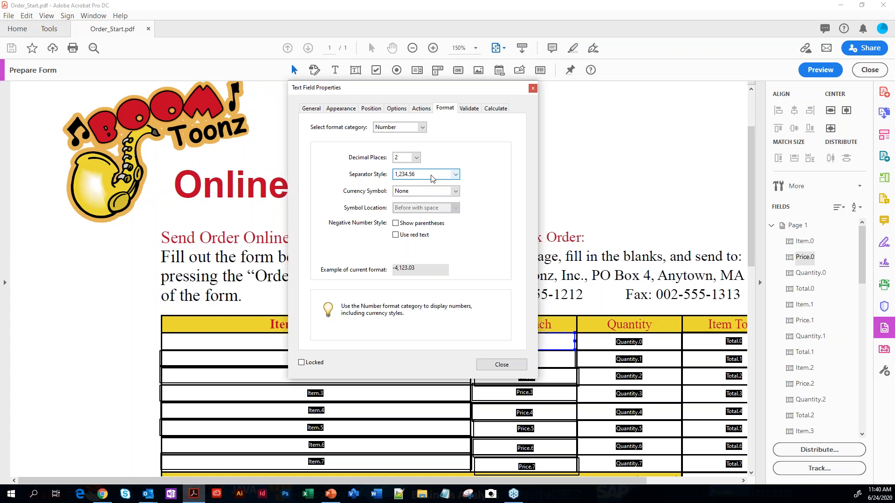
click(455, 191)
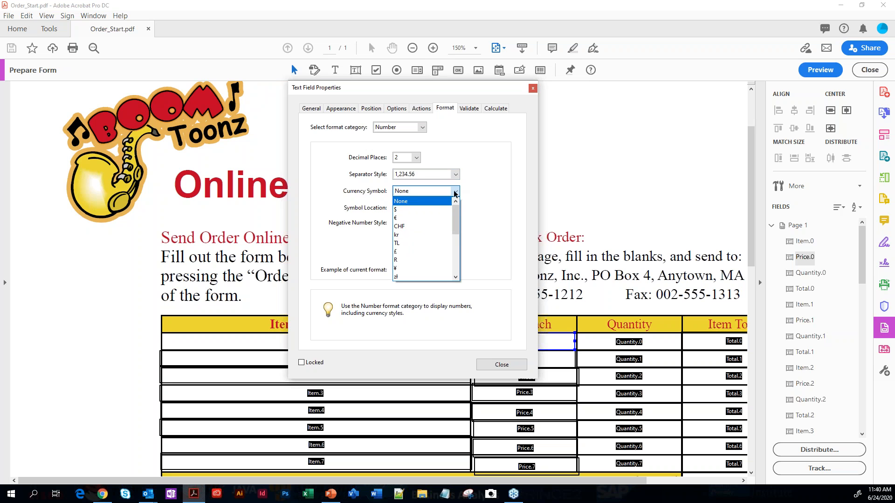
click(410, 210)
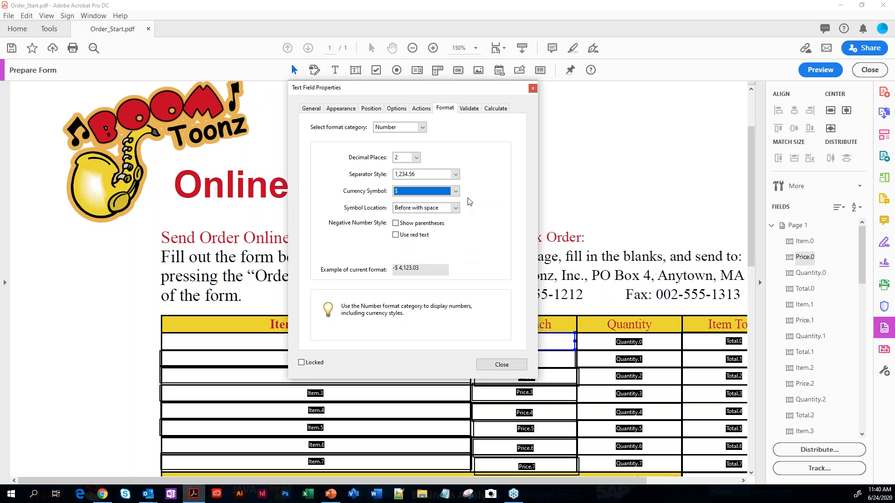
Validate the Price.0 field so that its value must be in the range from 0 to 1000
click(469, 108)
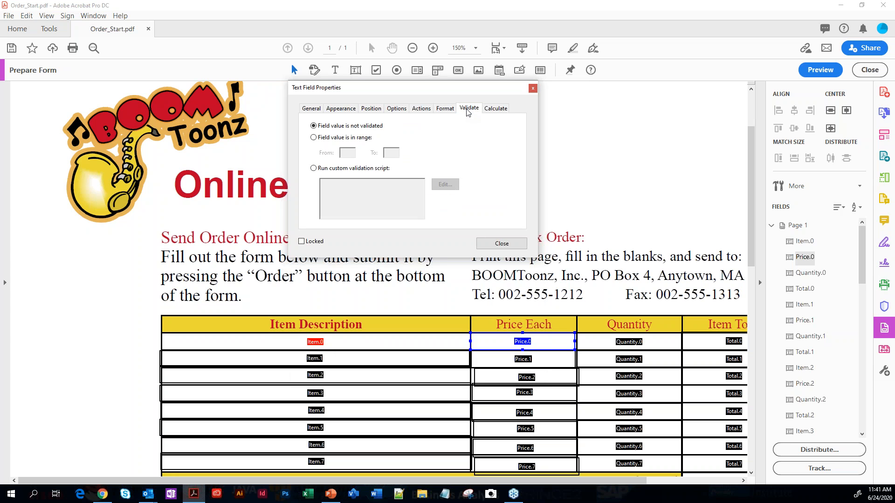
click(321, 140)
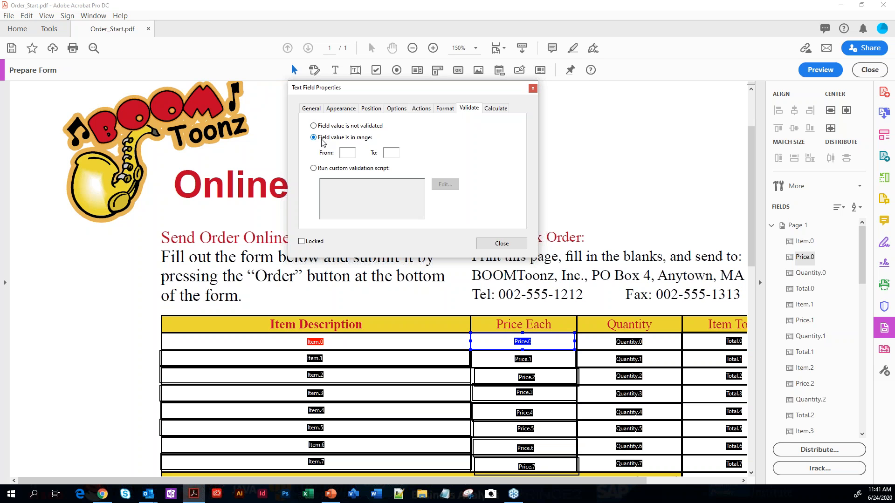
click(345, 156)
text(0)
click(392, 153)
text(1000)
click(502, 243)
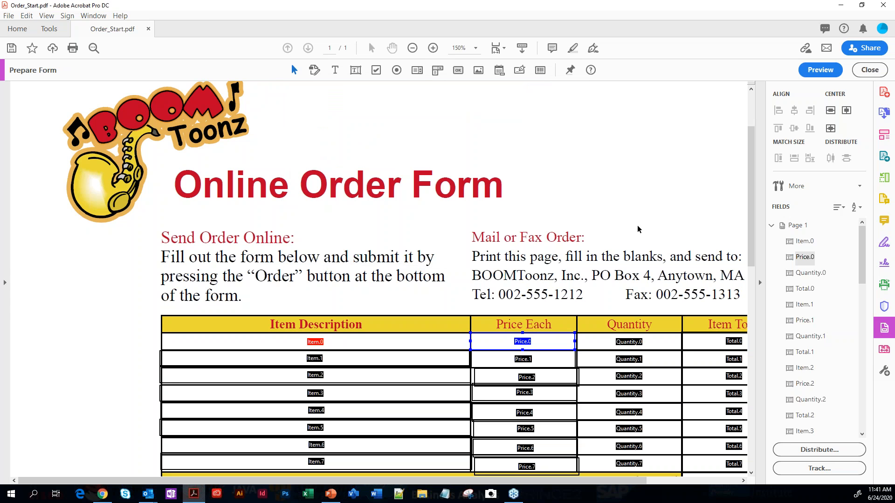
Preview the form, test the first-row Price Each field with the value 2000, and return to form editing
click(812, 71)
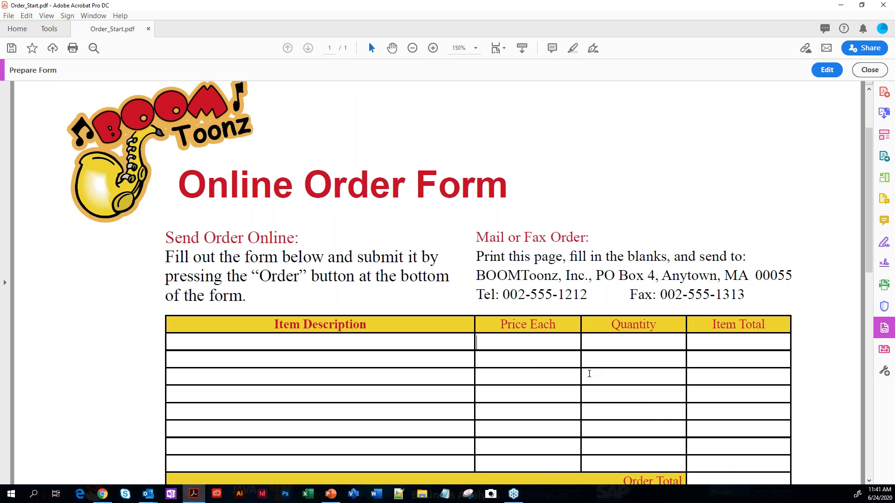
text(2000)
key(Tab)
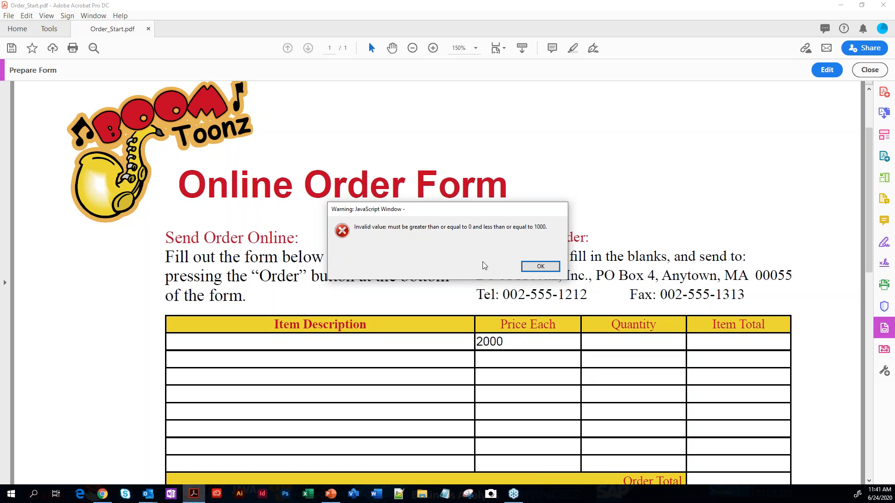
click(540, 268)
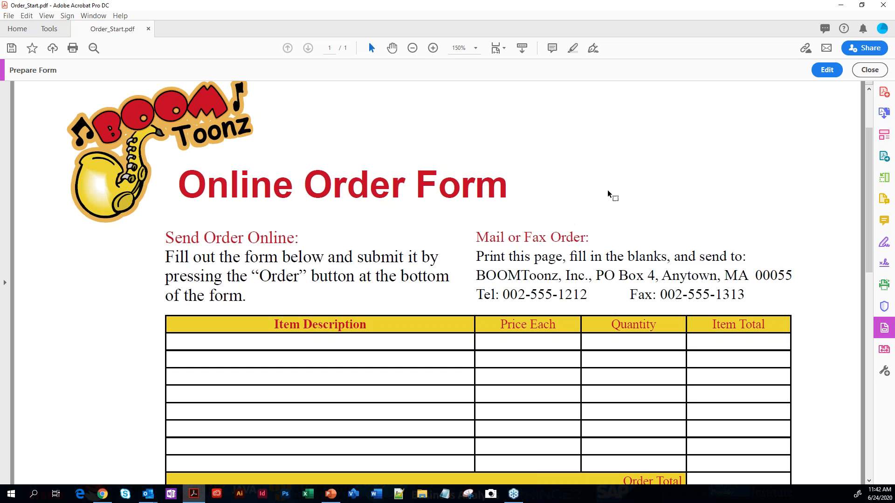
click(824, 71)
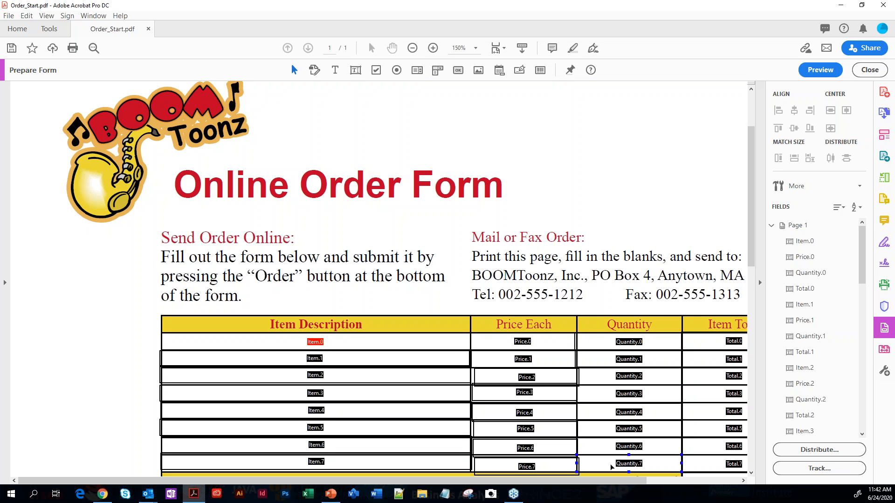
Set the Total.0 field to be calculated as the product (x) of other fields
drag(636, 481, 730, 489)
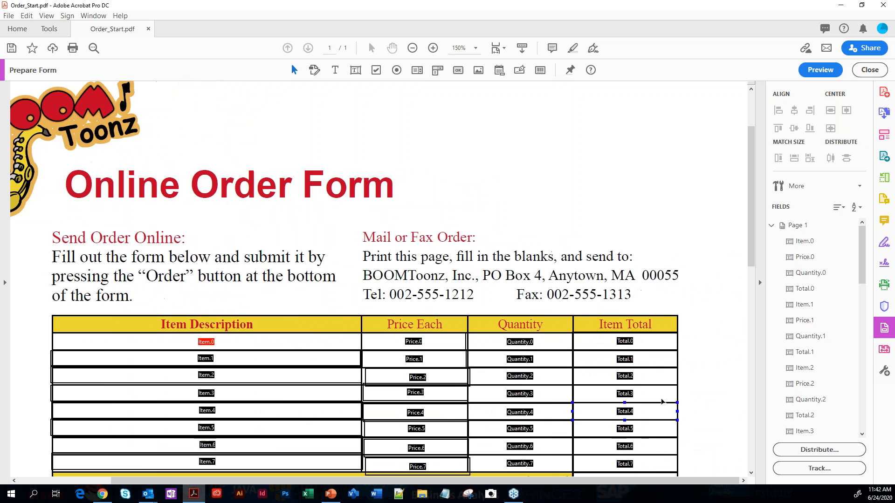
click(647, 346)
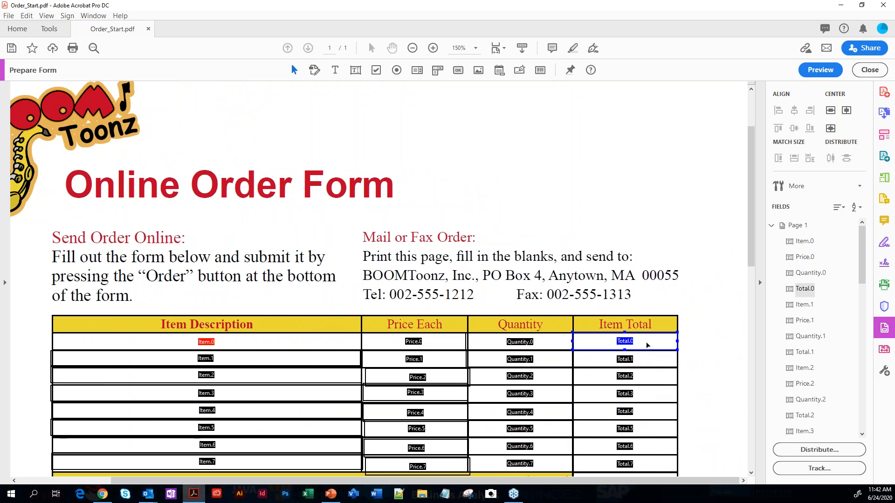
double_click(647, 345)
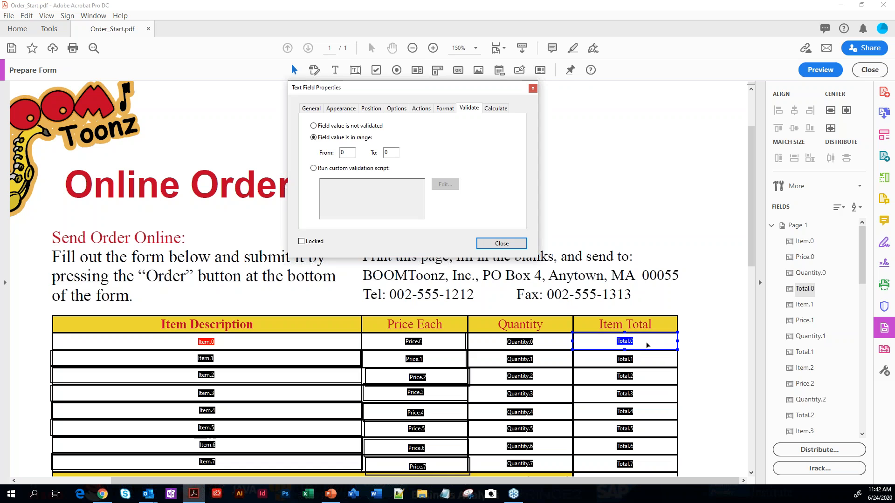
click(497, 111)
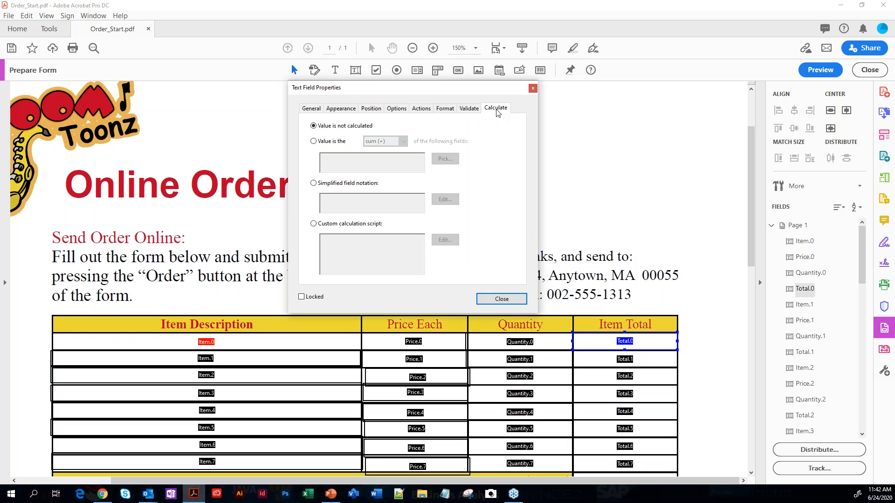
click(314, 141)
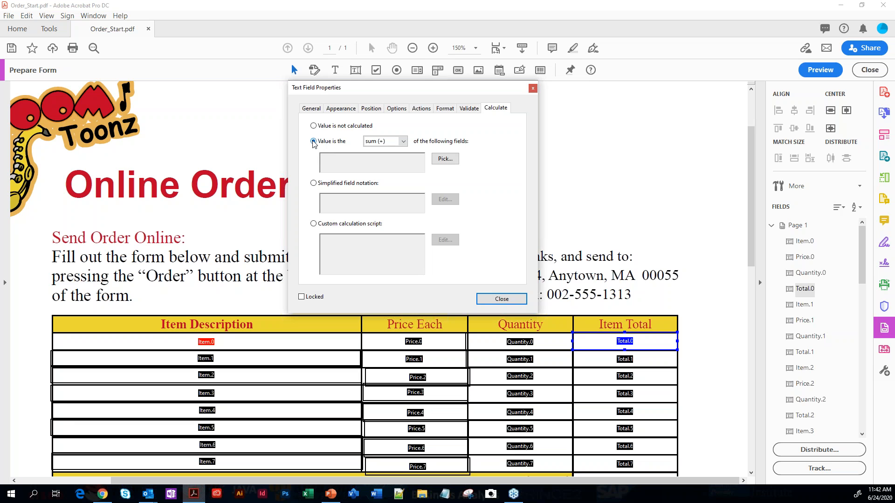
click(404, 141)
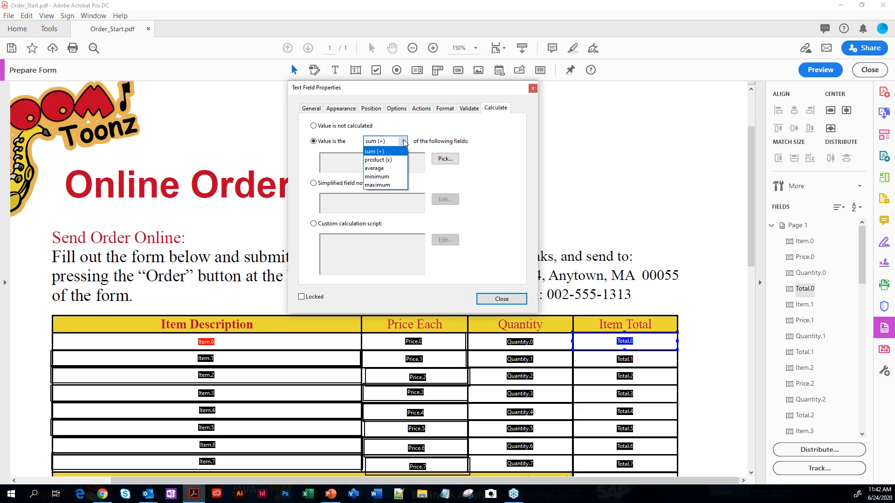
click(379, 162)
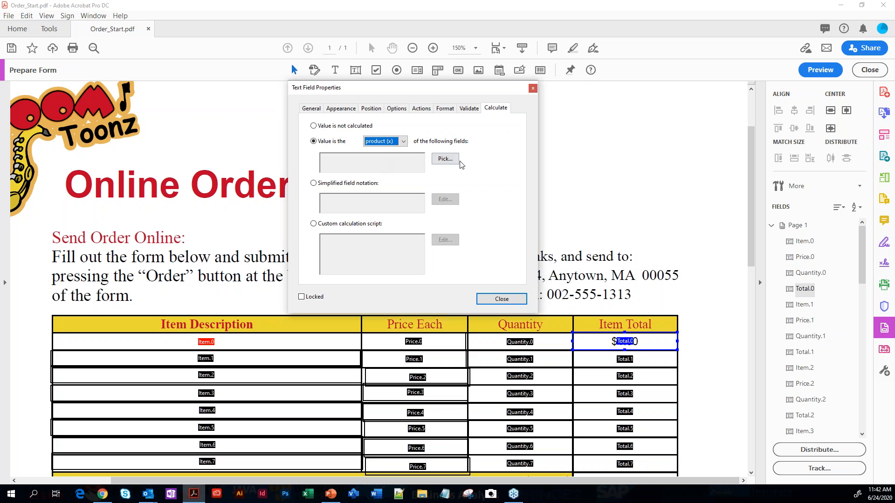
Pick Quantity.0 and Price.0 as the fields for the Total.0 calculation, check its number format, and close the properties
click(445, 159)
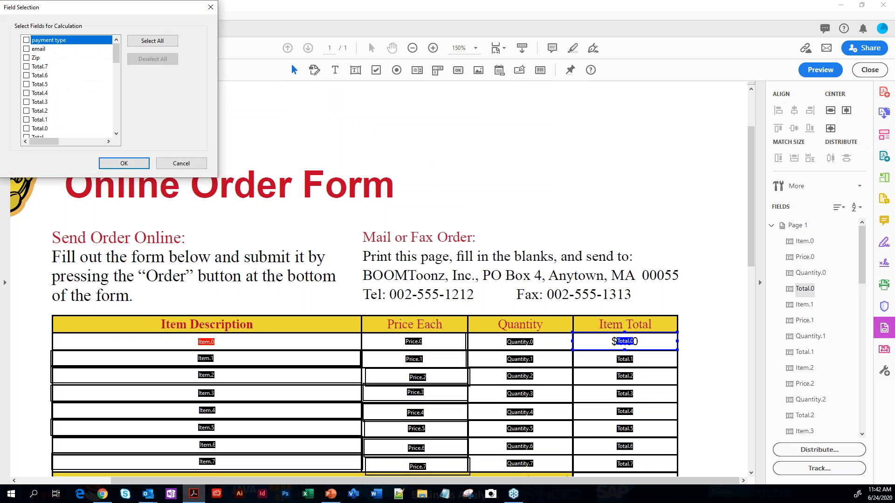
drag(122, 8, 417, 96)
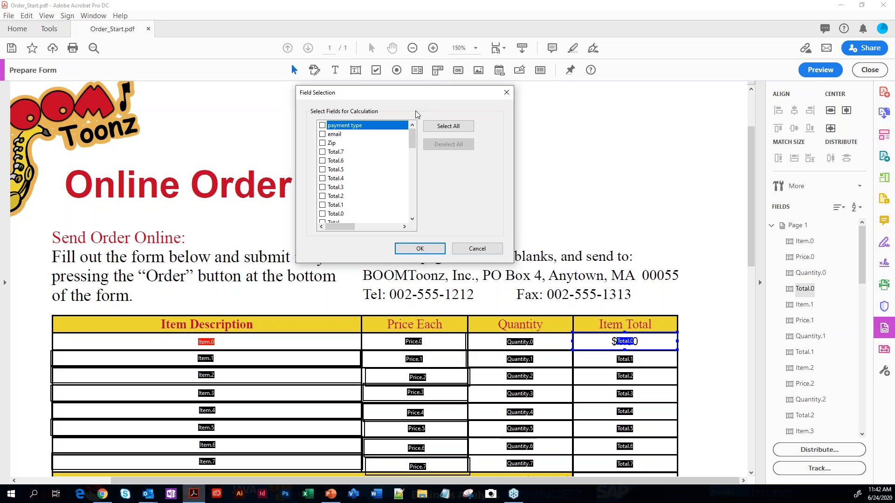
click(412, 218)
click(412, 218)
click(412, 219)
click(412, 218)
click(412, 218)
click(412, 218)
click(412, 219)
click(412, 218)
click(412, 219)
click(412, 218)
click(412, 219)
click(412, 218)
click(412, 218)
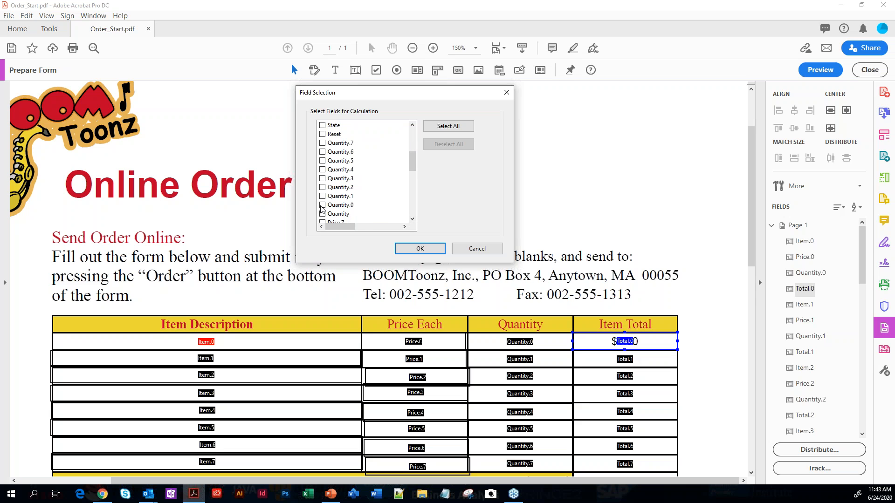
click(322, 205)
click(412, 218)
click(412, 219)
click(412, 218)
click(412, 218)
click(412, 219)
click(412, 219)
click(412, 218)
click(412, 218)
click(412, 219)
click(322, 206)
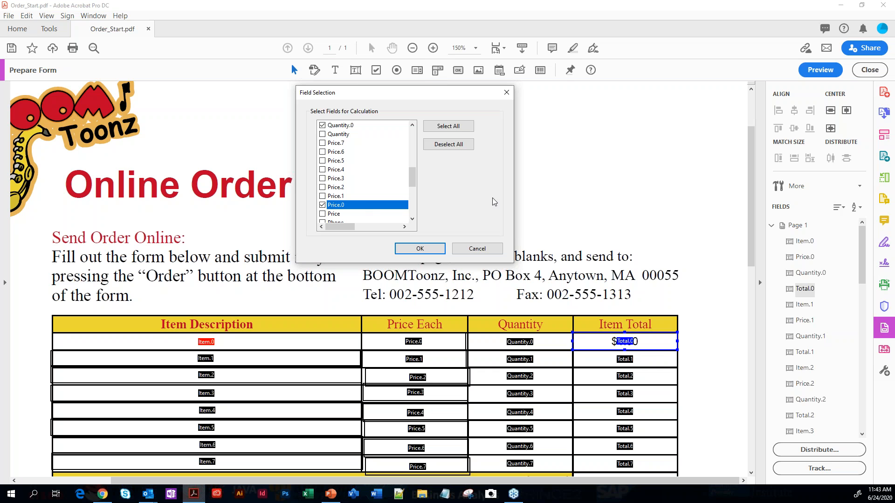
click(420, 249)
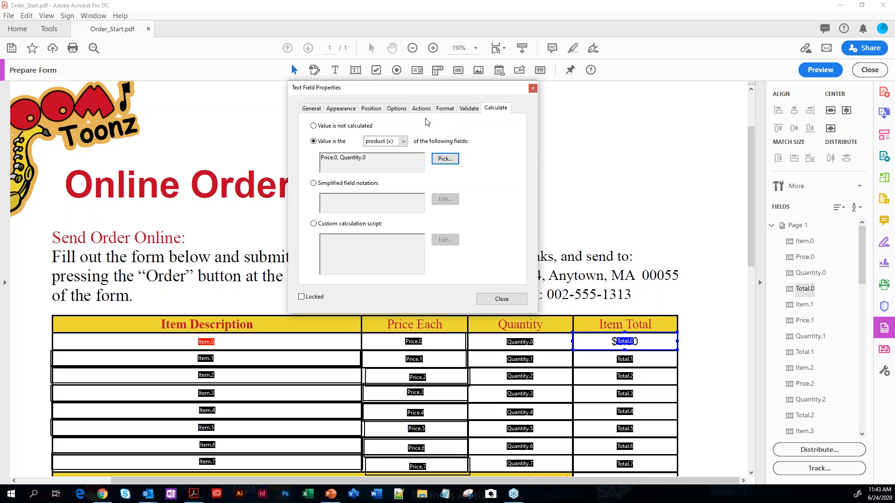
click(449, 110)
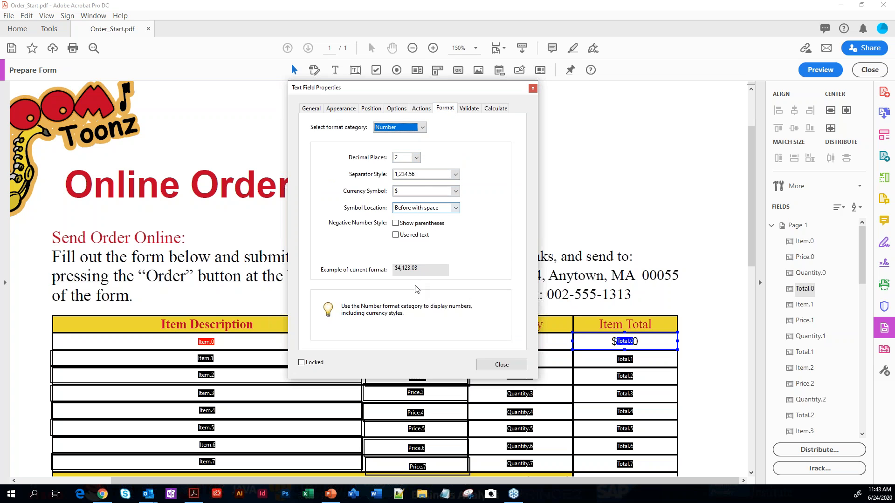
click(501, 366)
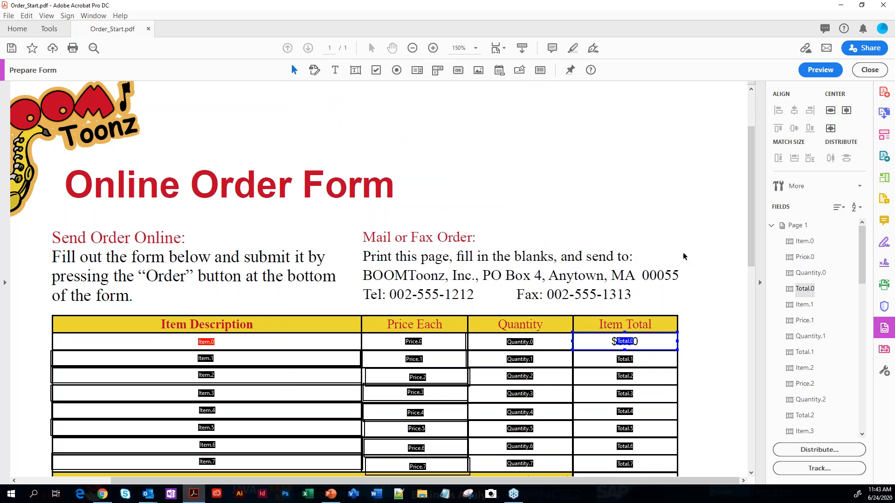
Preview the form and test the calculation with a price of 2 and a quantity of 10 in the first order row
click(819, 70)
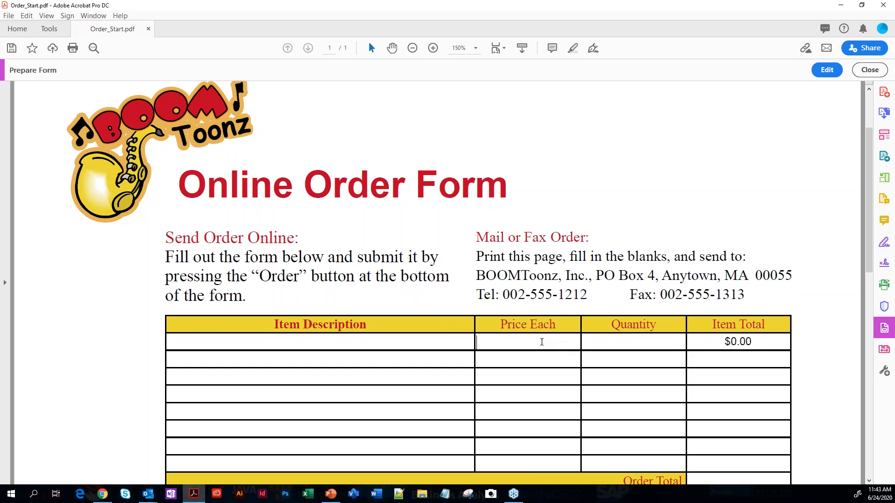
text(2)
key(Tab)
text(10)
key(Tab)
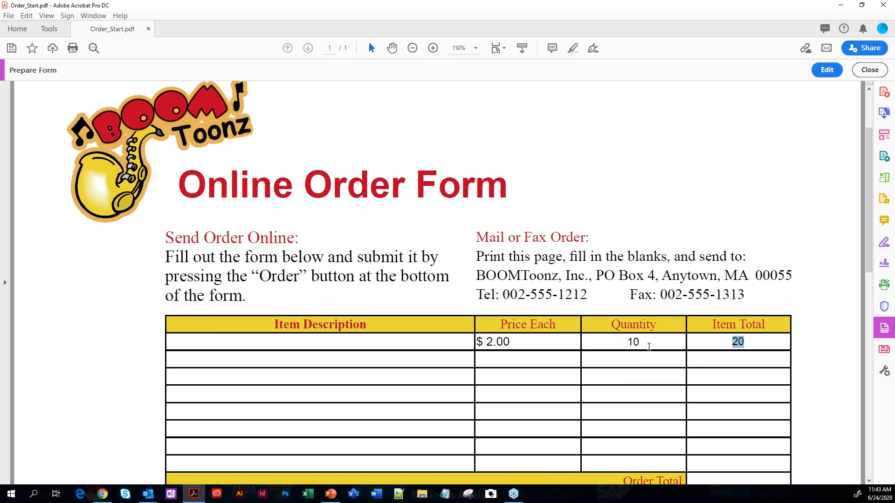
click(722, 363)
scroll(723, 363, down, 1)
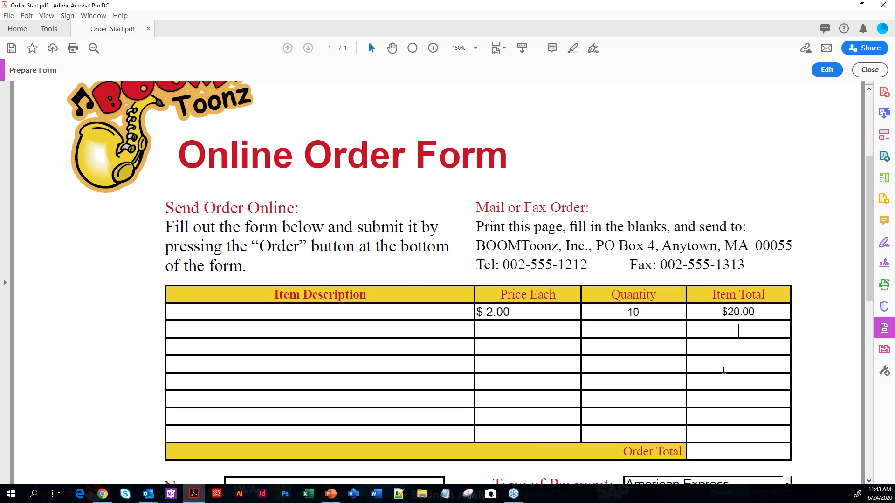
scroll(729, 468, down, 1)
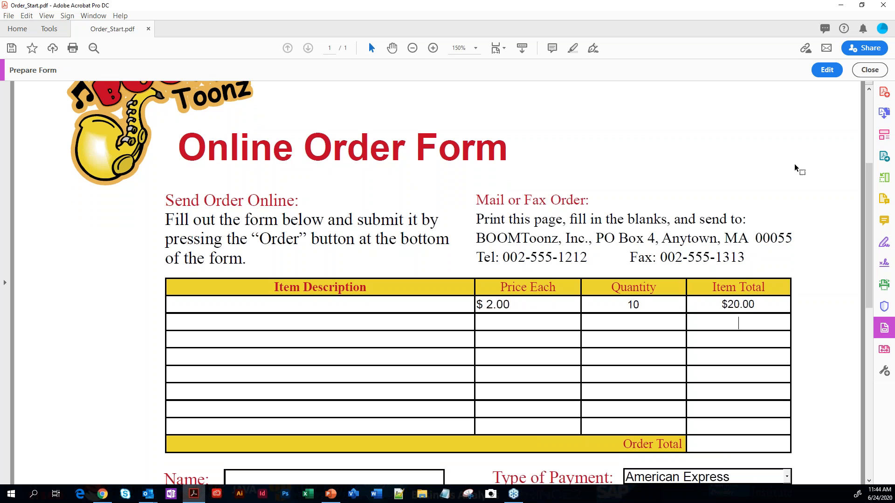
Return to form editing and set the Order Total field to be calculated as the sum (+) of other fields
click(834, 74)
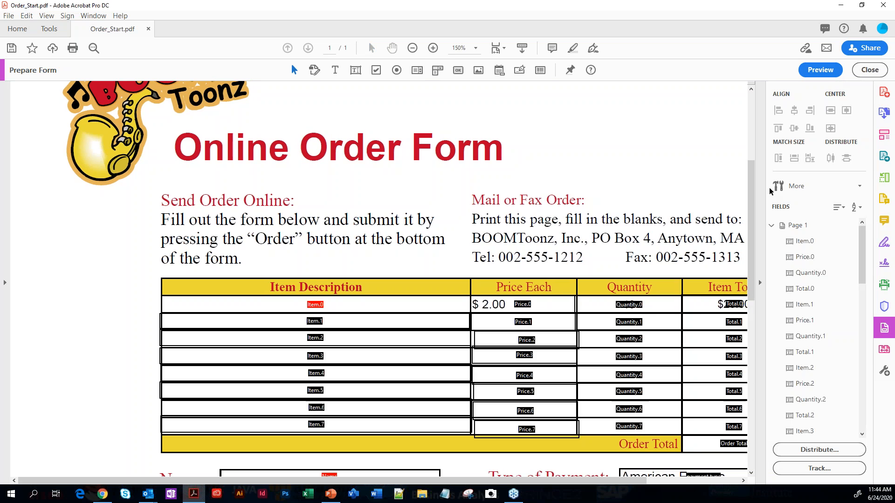
scroll(703, 419, down, 1)
click(704, 420)
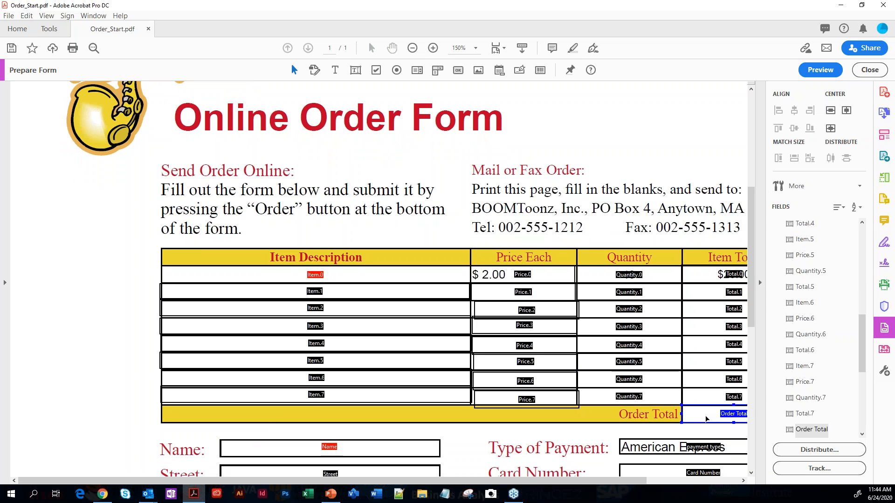
double_click(706, 419)
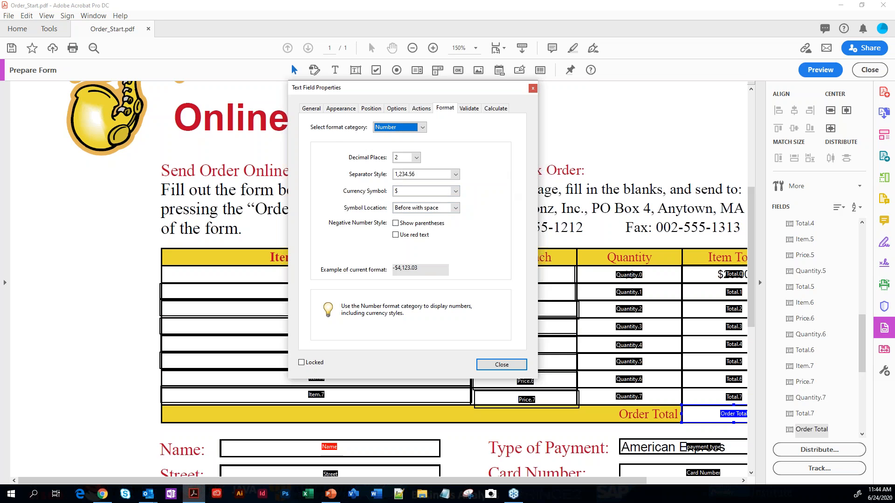
click(497, 108)
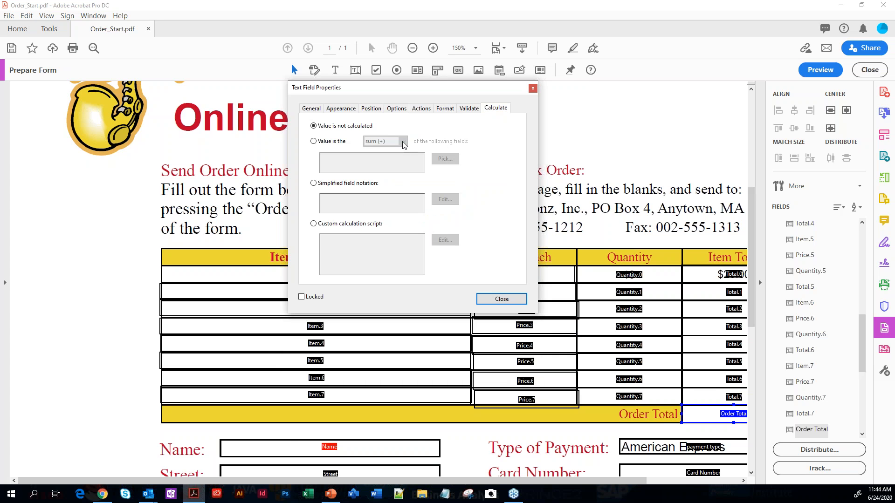
click(314, 141)
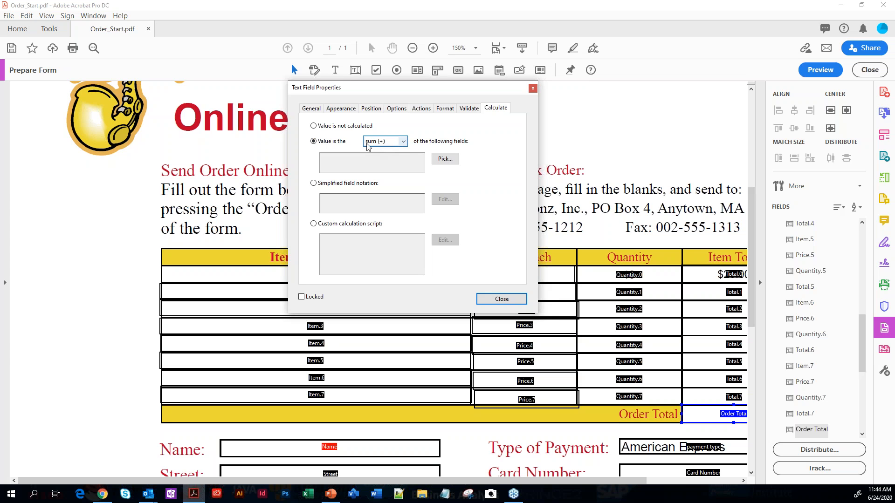
Pick Total.0 through Total.7 as the fields for the Order Total calculation, check its number format, and close the properties
click(452, 163)
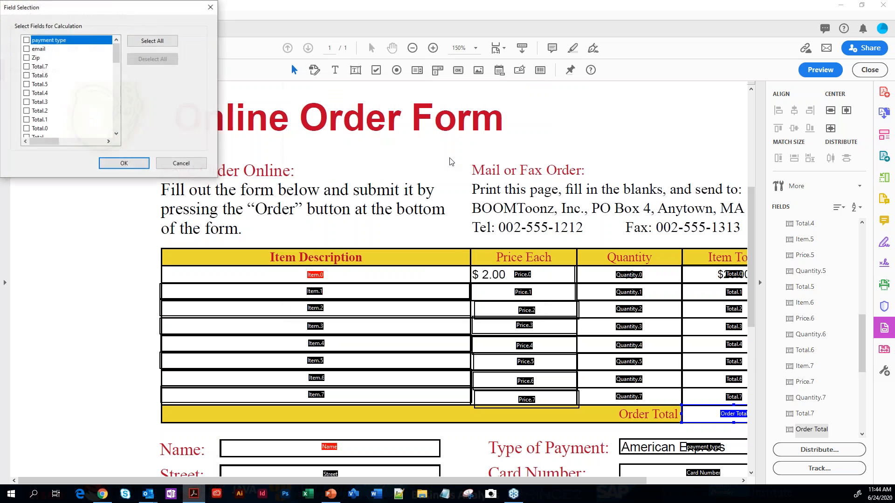
click(26, 67)
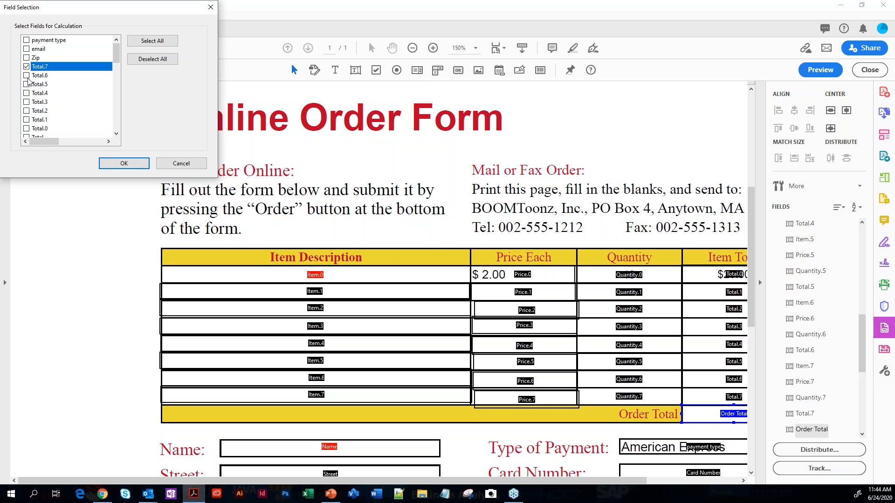
click(27, 75)
click(26, 84)
click(26, 93)
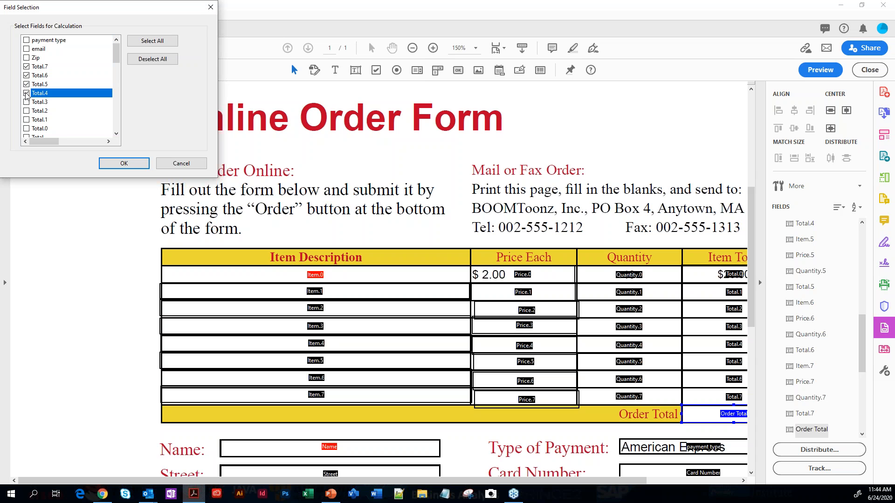
click(27, 102)
click(26, 111)
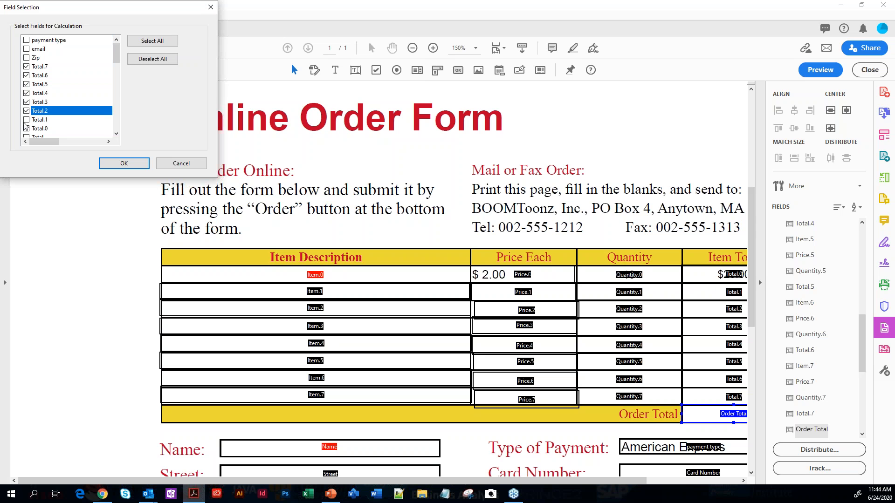
click(26, 120)
click(27, 129)
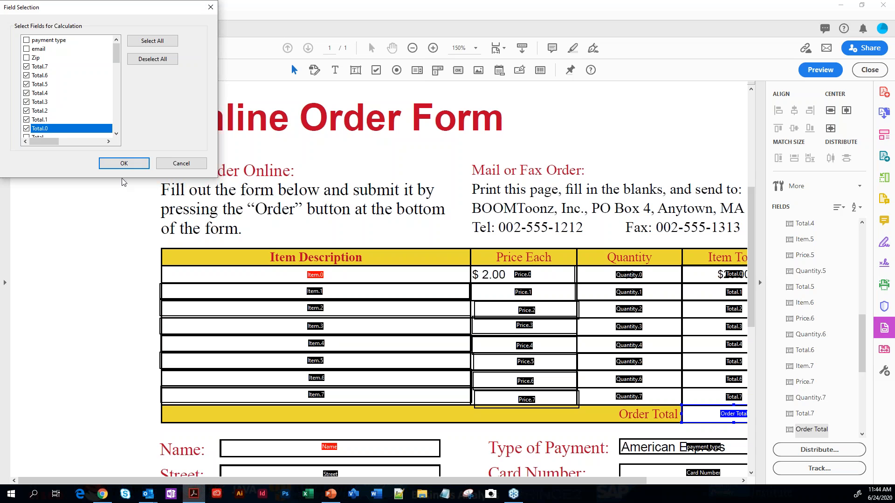
click(124, 163)
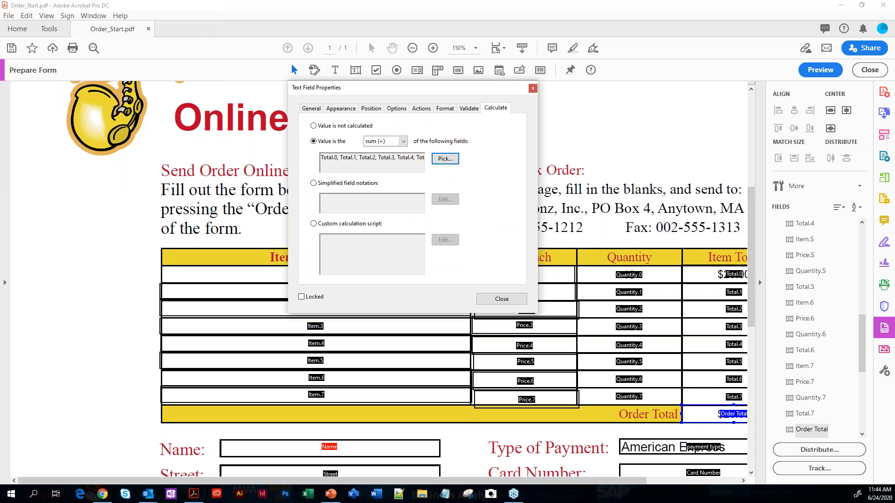
click(440, 108)
click(500, 367)
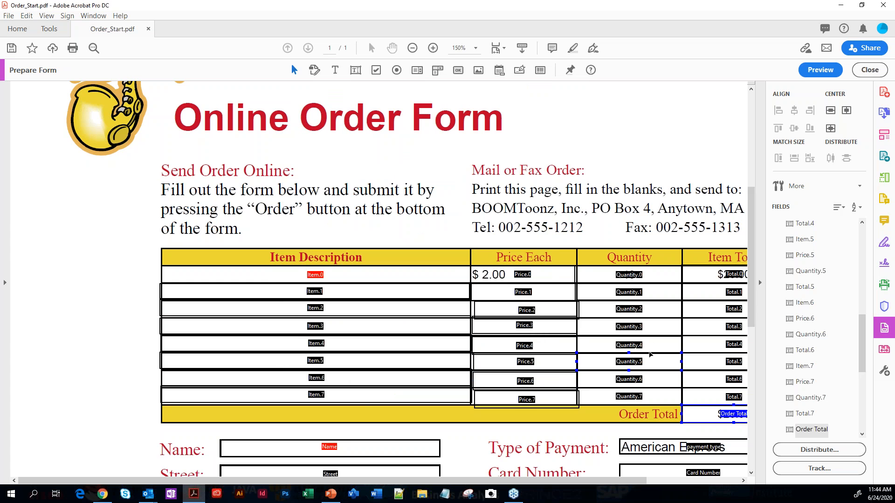
Preview the form and test the order total by changing the first-row quantity to 100
click(806, 69)
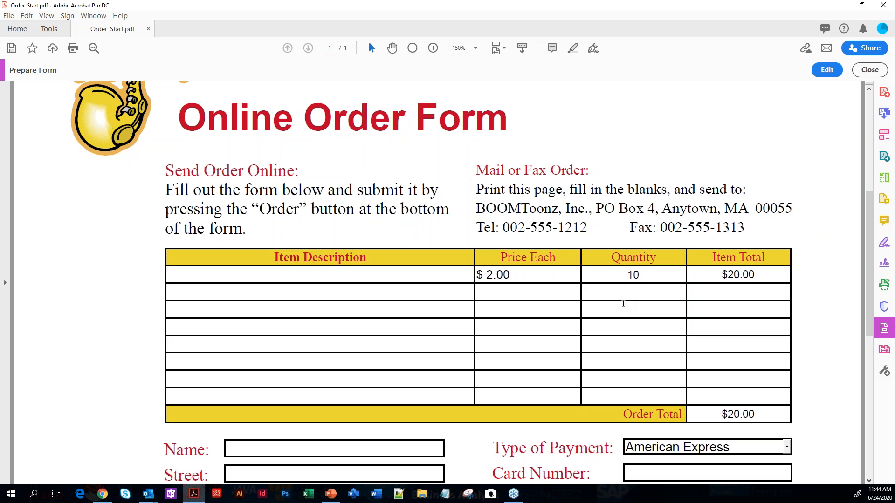
drag(645, 274, 628, 271)
text(100)
key(Return)
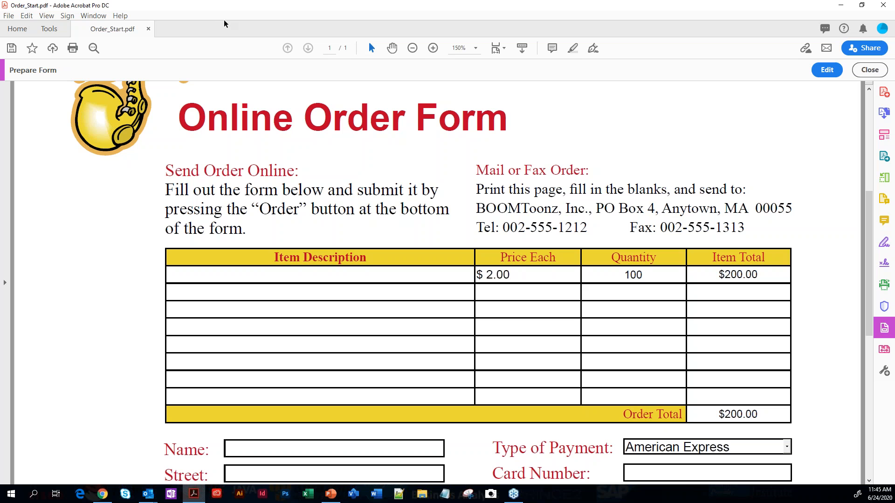
Switch to the blank Word document and insert a legacy text form field at its start
drag(364, 13, 418, 31)
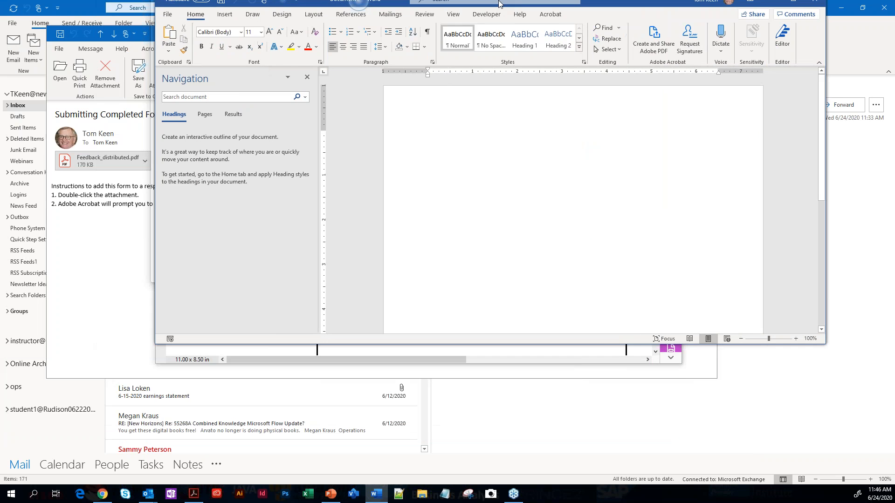
click(331, 23)
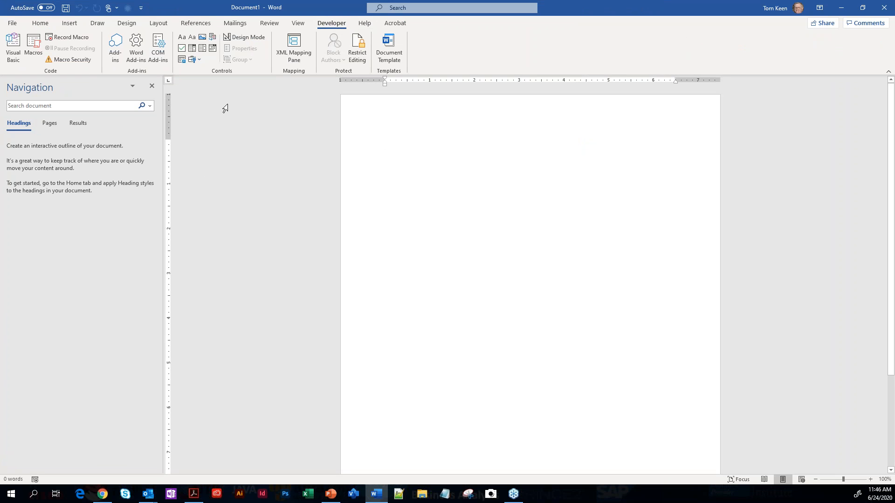
click(203, 60)
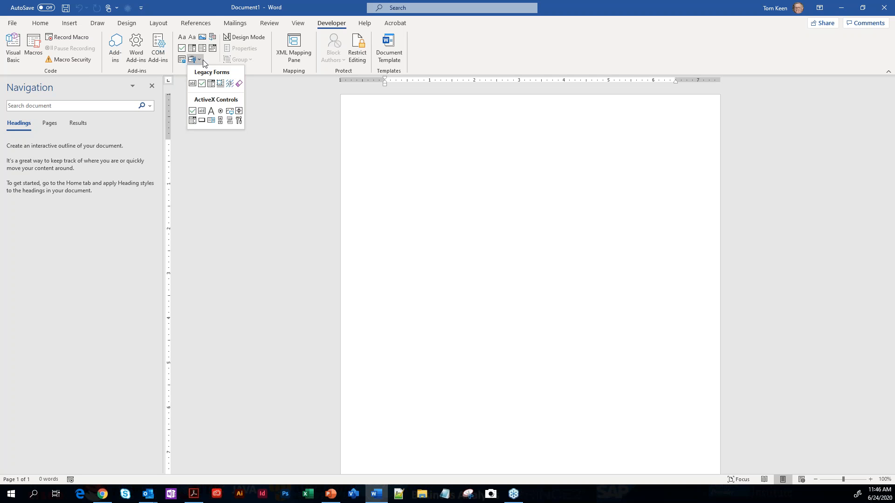
click(192, 84)
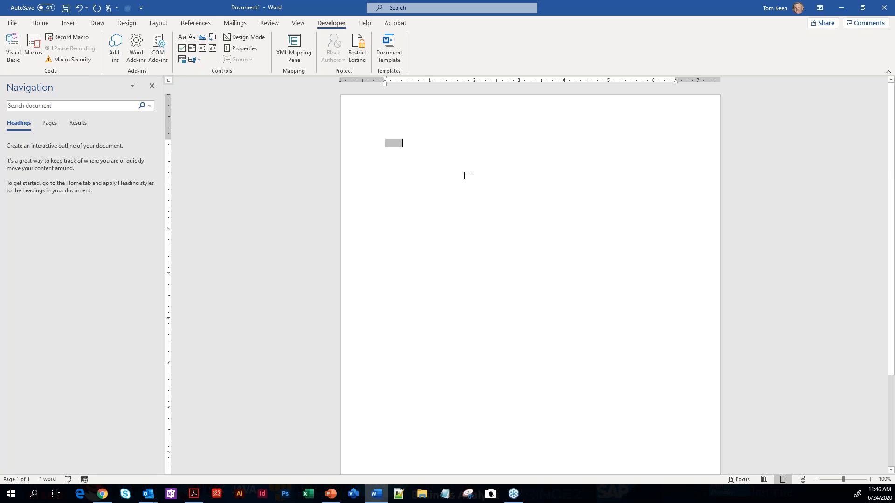
Insert a plain text content control two lines below the legacy field, and close the Word document
key(Return)
key(Return)
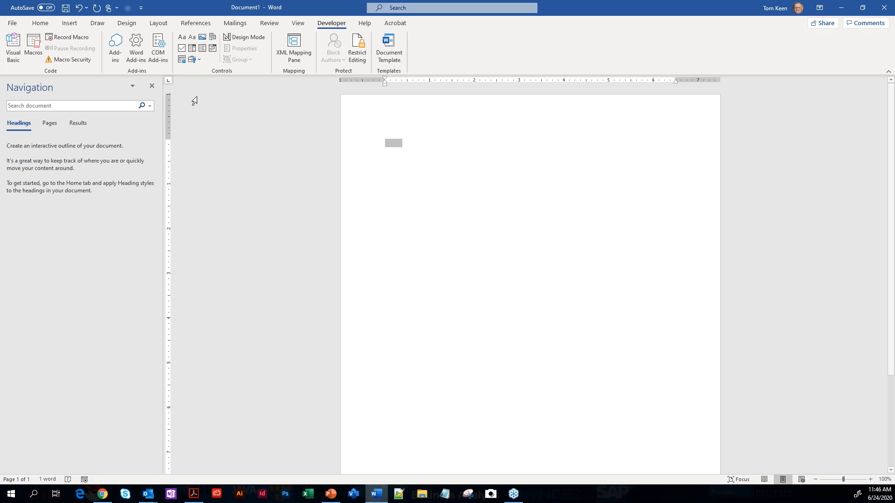
click(192, 39)
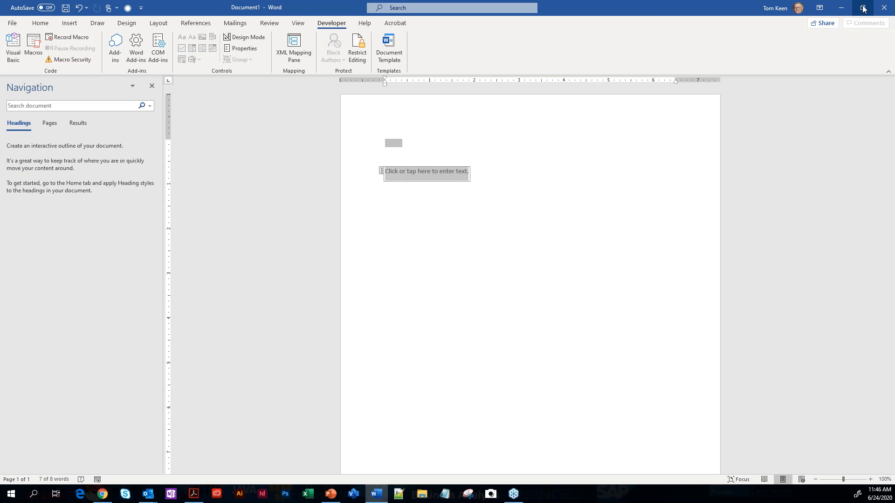
click(883, 7)
click(530, 302)
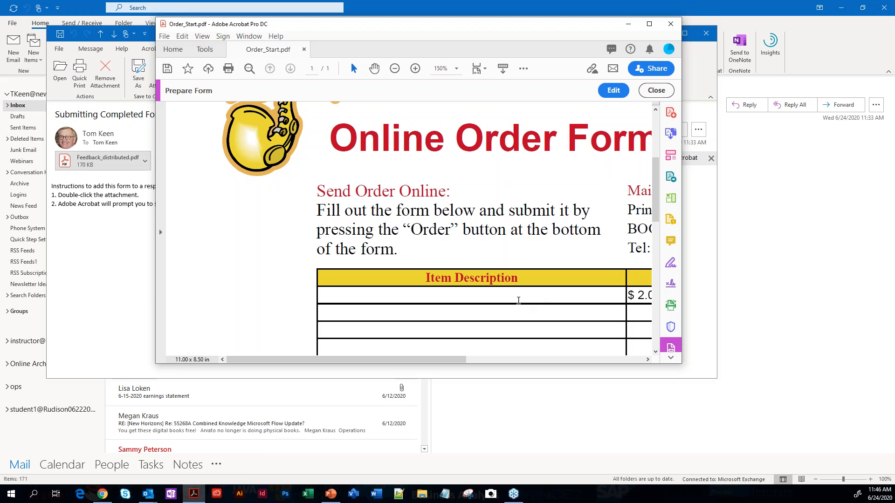
Switch to the PowerPoint presentation and look over the "Choosing a form field" and "Any Questions?" slides
click(330, 494)
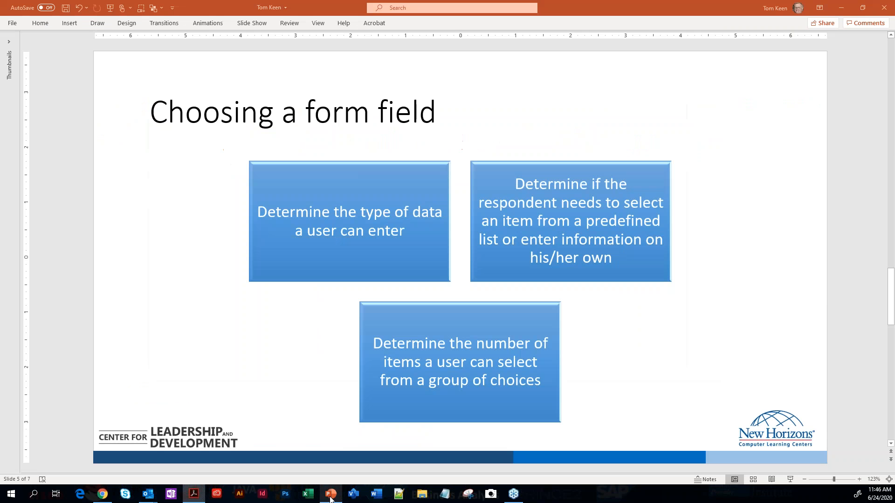
scroll(307, 403, down, 2)
scroll(307, 403, down, 1)
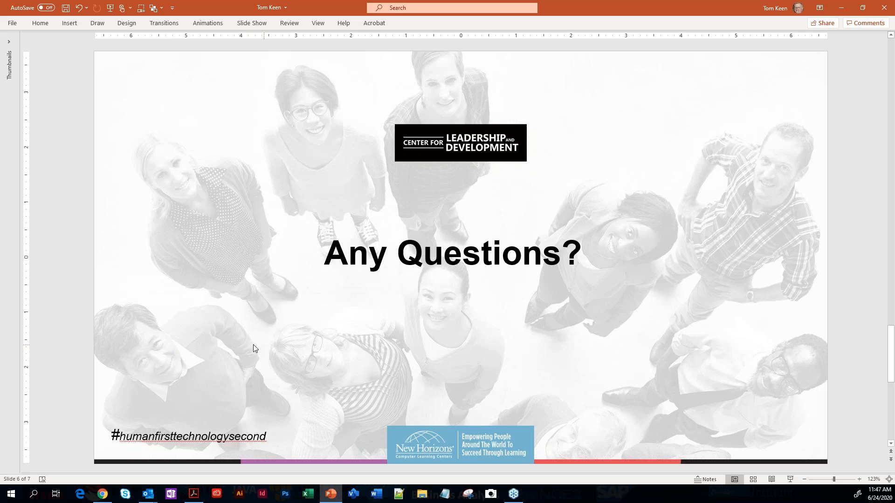
scroll(225, 337, up, 3)
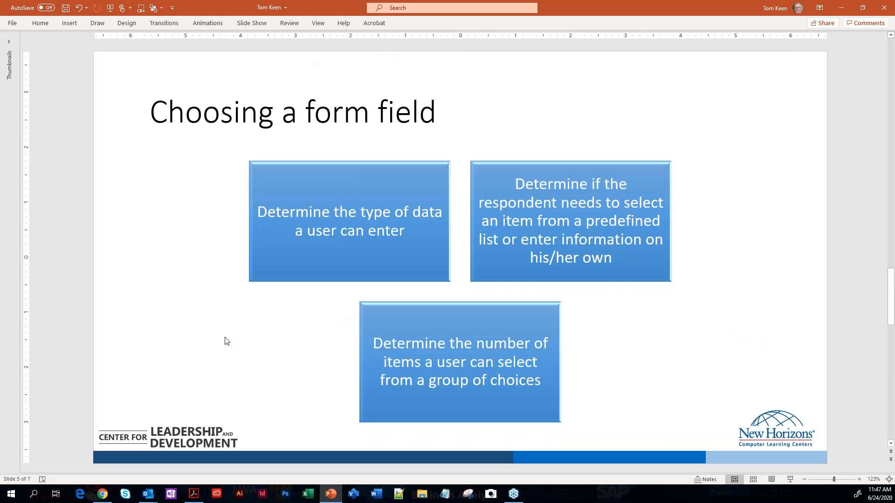
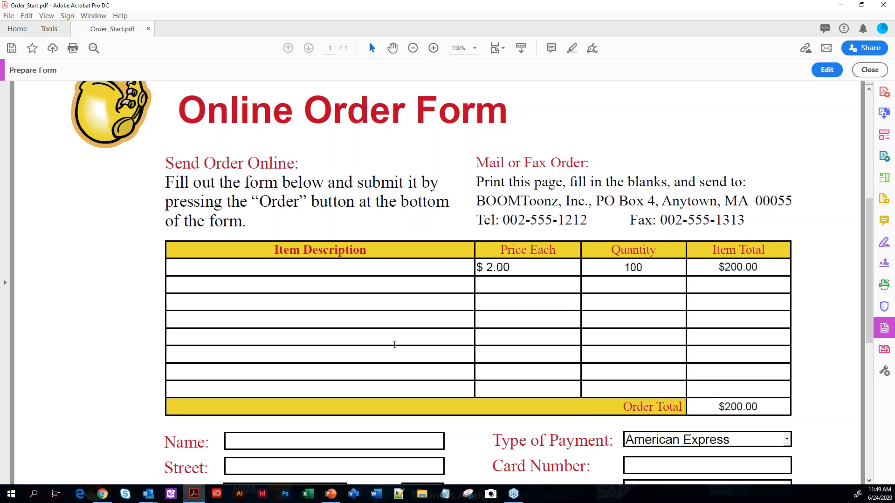
Return to form editing and examine the options and general properties of the first item description field
click(825, 71)
double_click(345, 268)
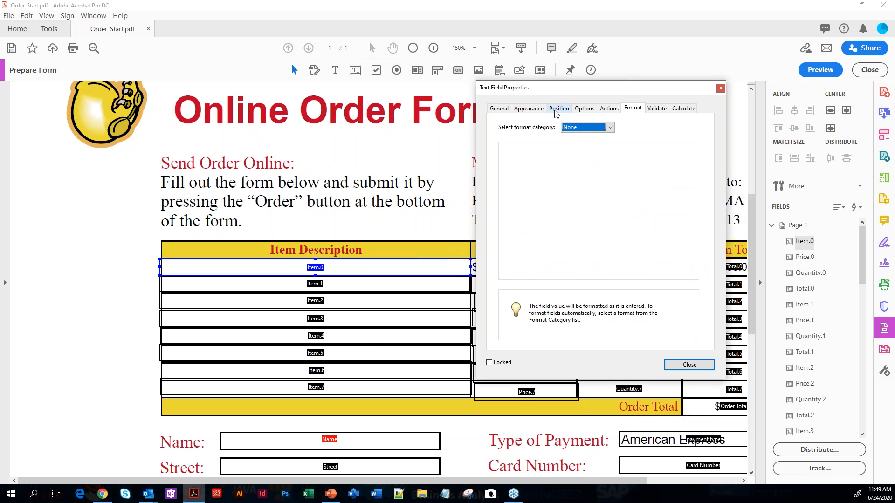
click(583, 108)
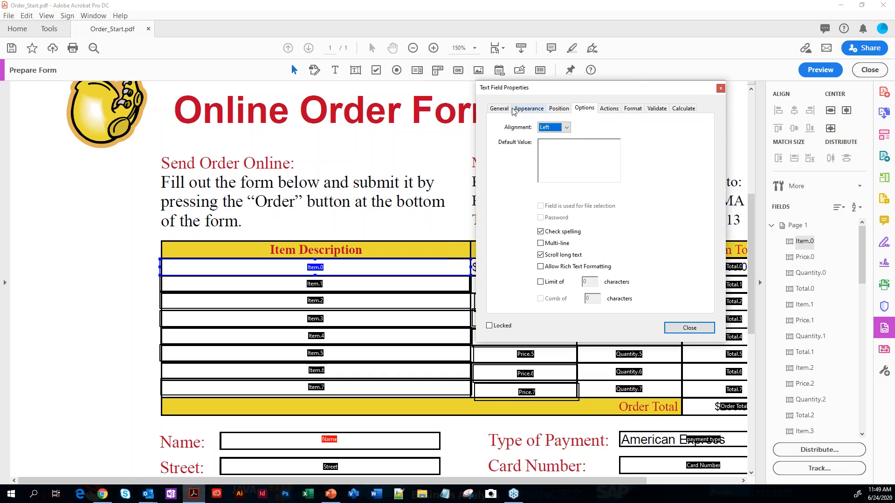
click(499, 108)
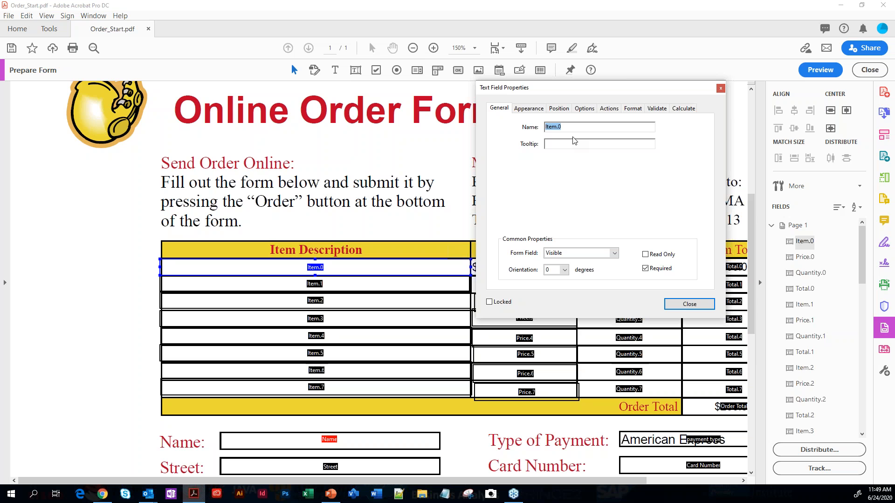
click(721, 88)
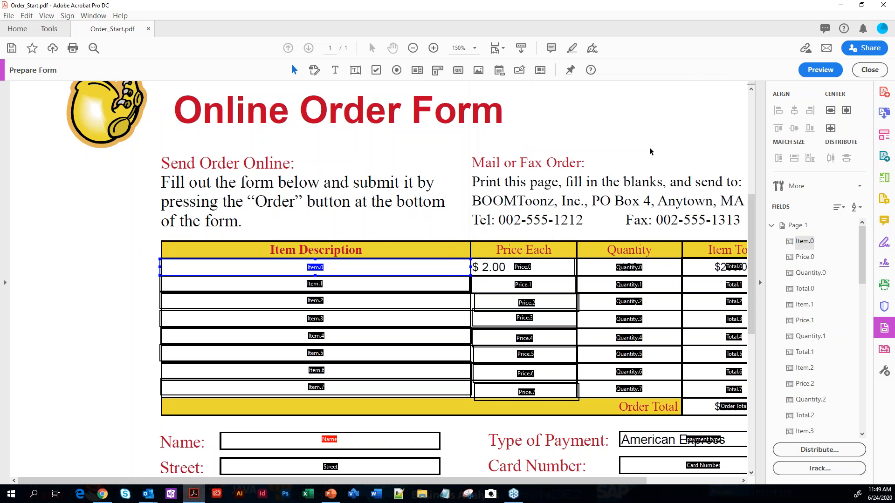
Examine the format categories available for the fourth item description field, Item.3, and close its properties
shift+click(413, 284)
shift+click(405, 301)
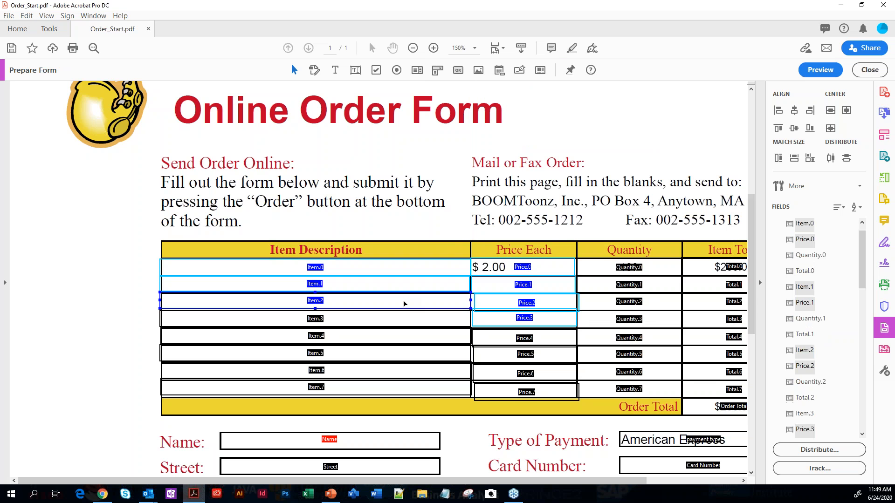
double_click(389, 325)
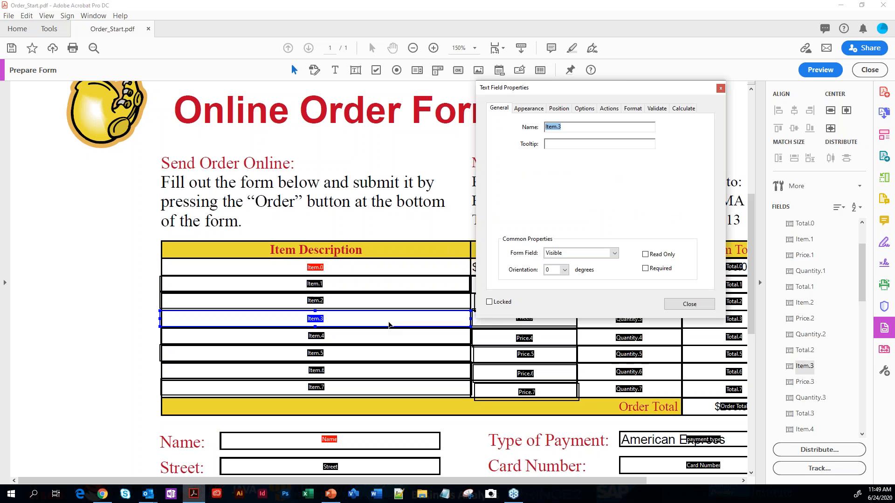
click(633, 109)
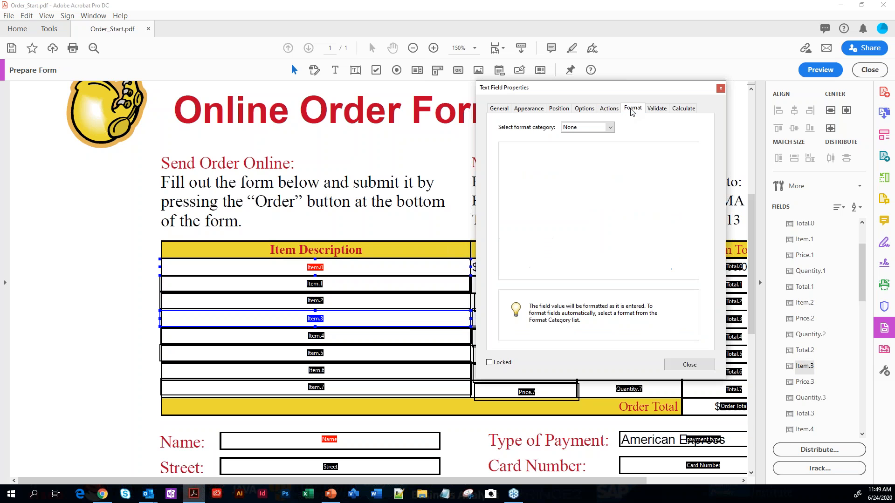
click(609, 127)
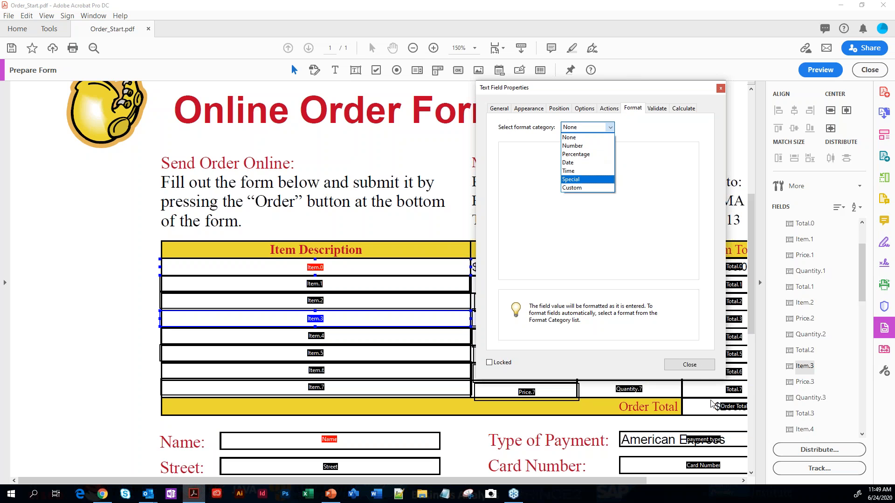
click(701, 367)
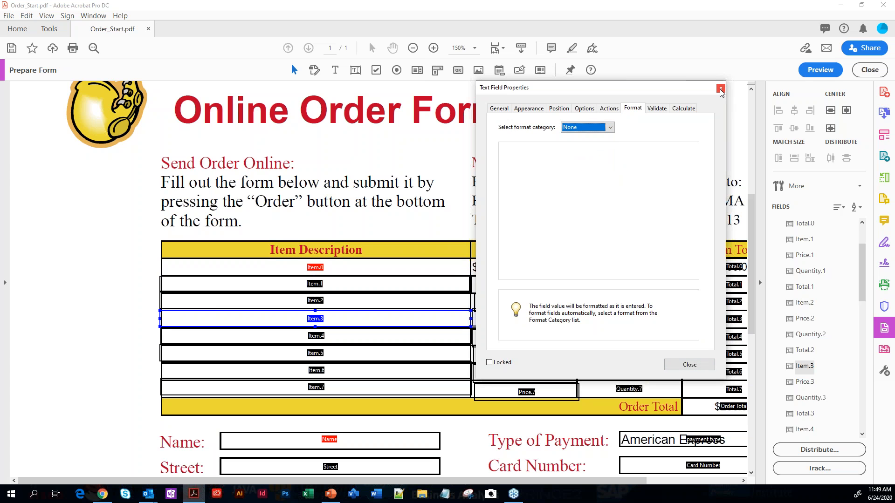
click(720, 89)
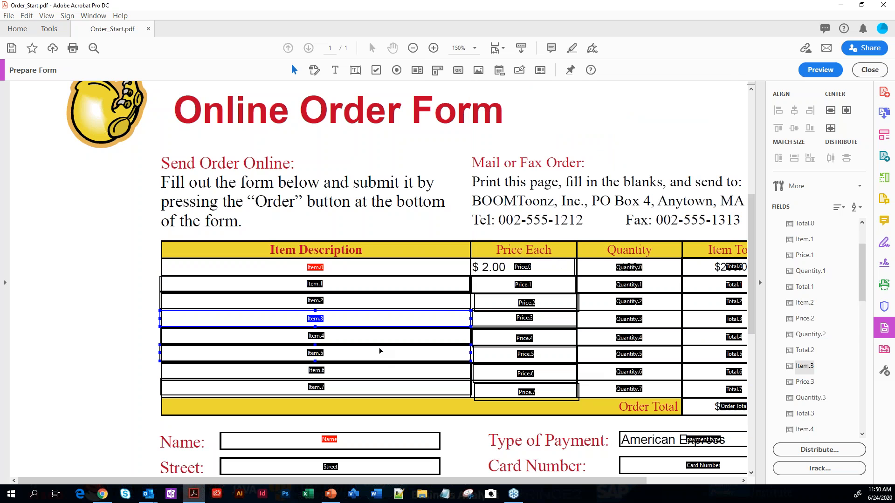
Review the appearance, format, position, options and actions properties of the second item description field, Item.1
click(375, 371)
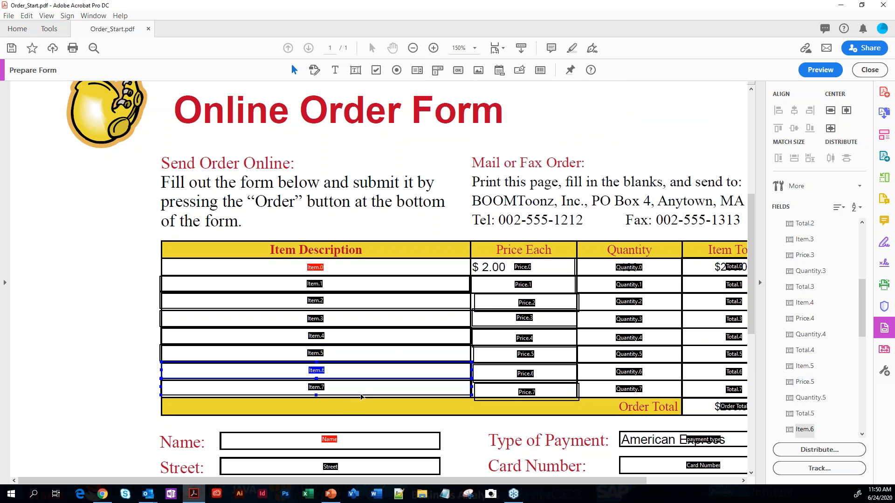
click(362, 392)
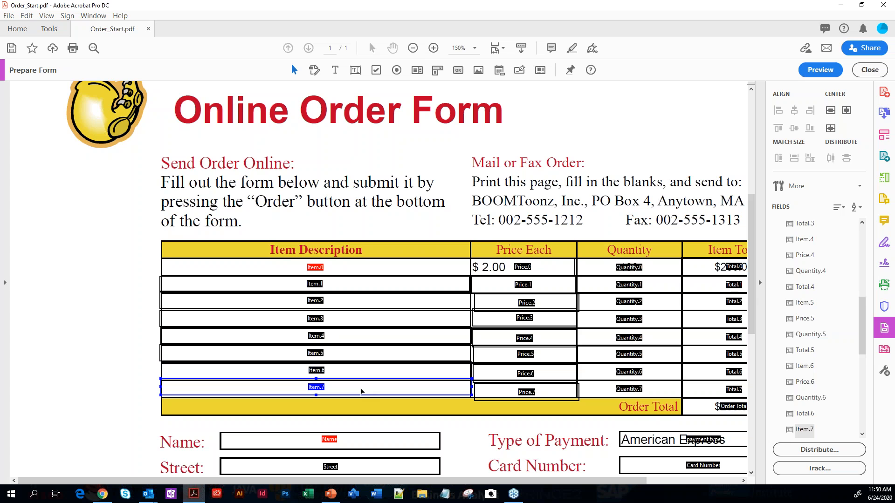
click(186, 269)
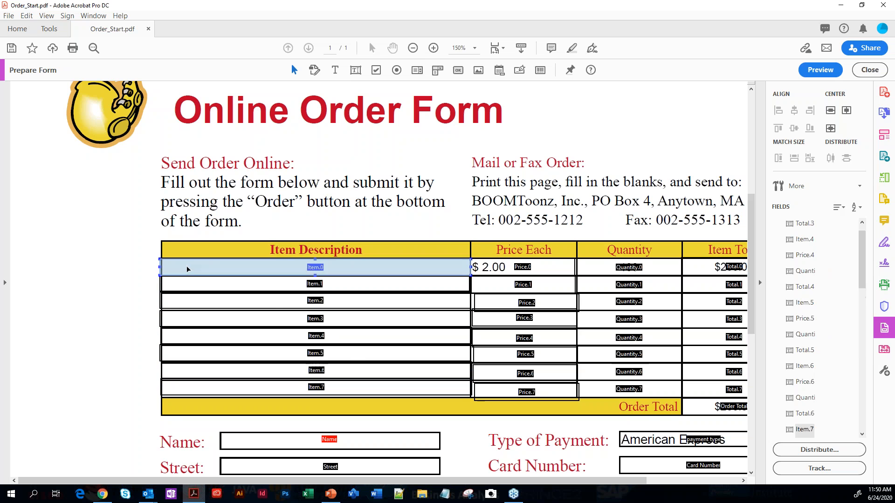
shift+click(196, 290)
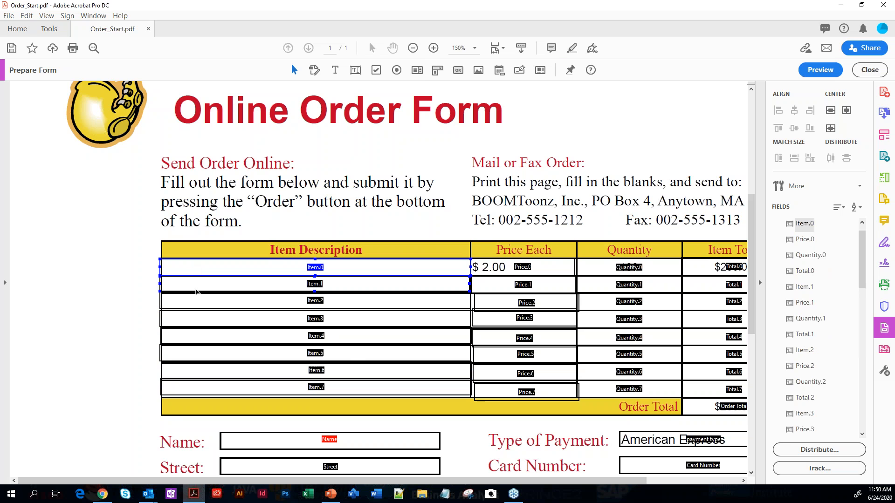
shift+click(196, 289)
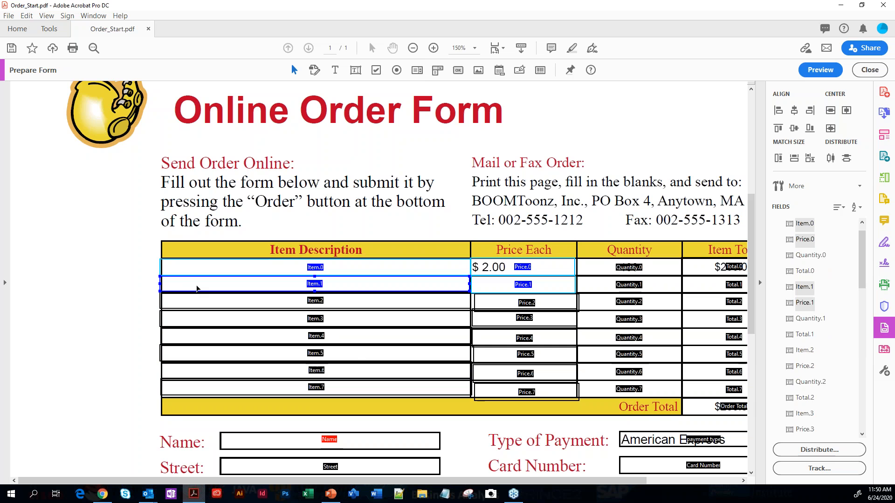
double_click(198, 288)
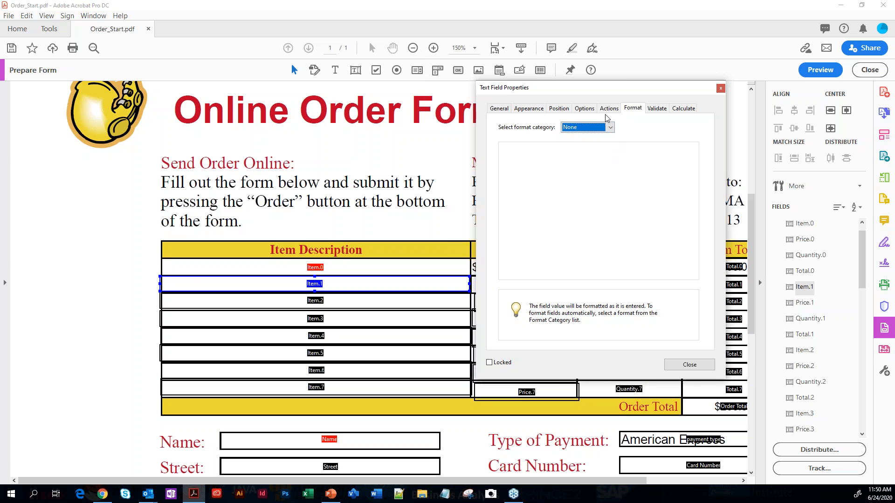
click(534, 110)
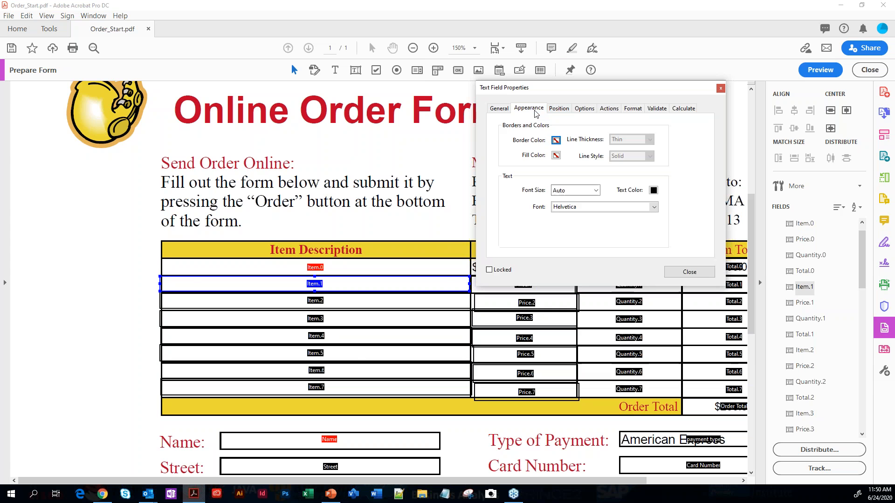
click(632, 109)
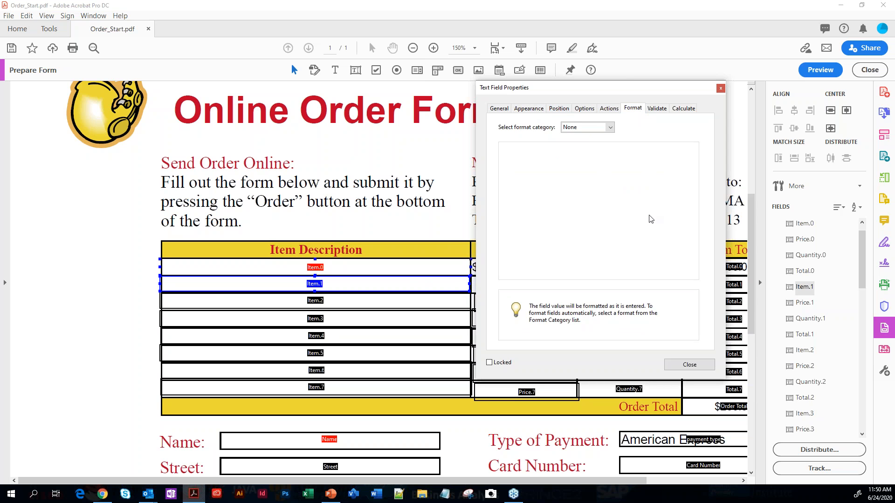
click(560, 109)
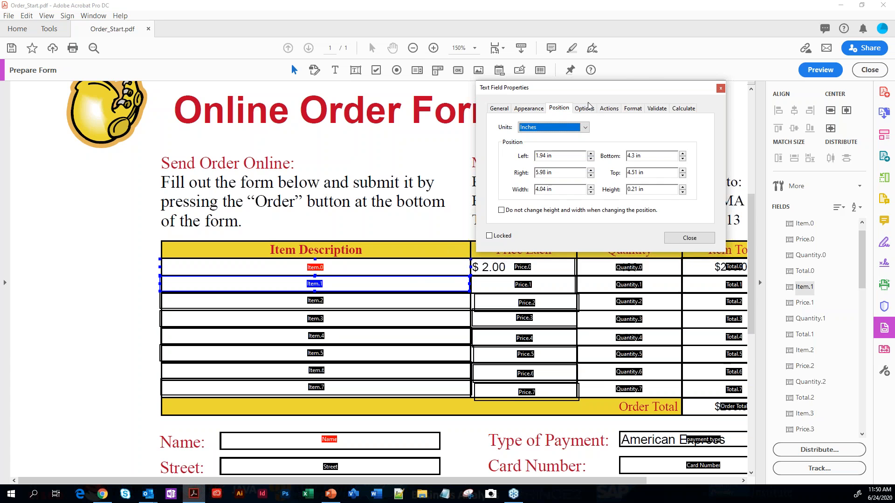
click(585, 109)
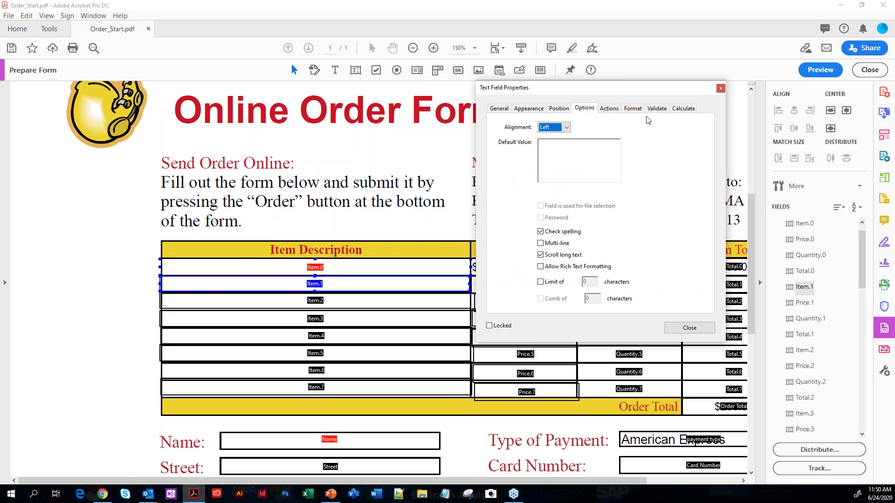
click(609, 109)
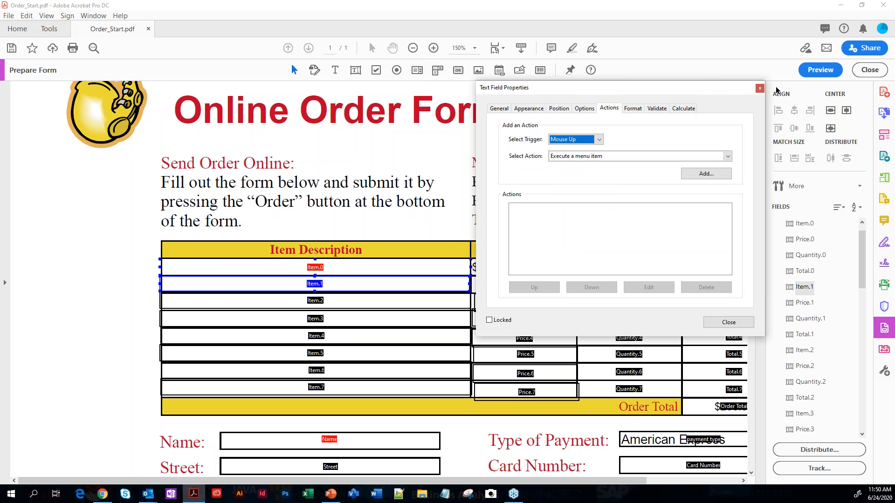
click(759, 89)
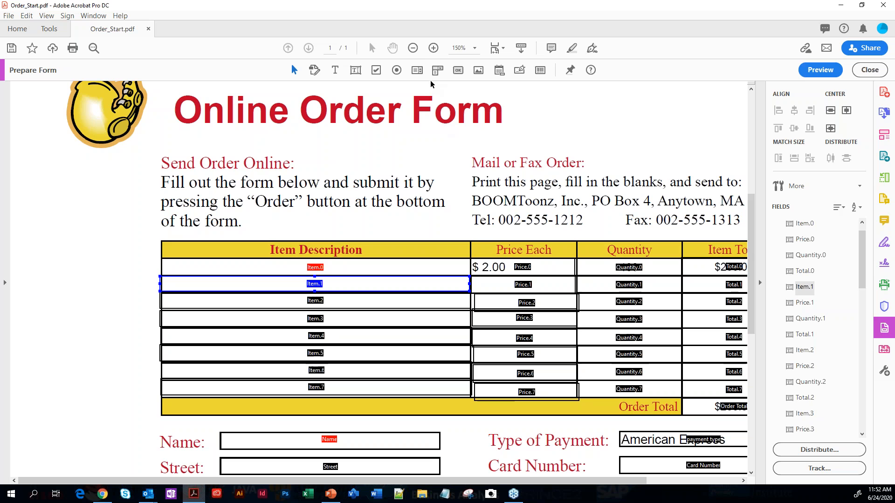
click(415, 73)
click(438, 70)
shift+click(393, 293)
click(814, 75)
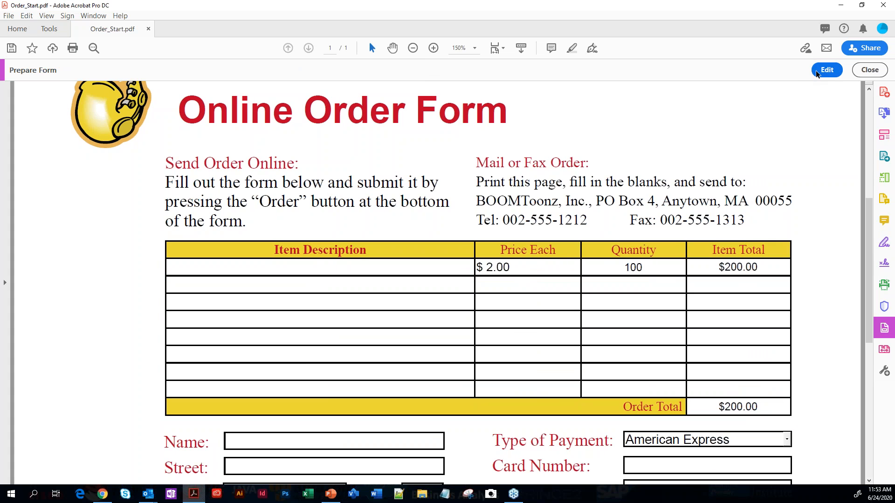
click(816, 71)
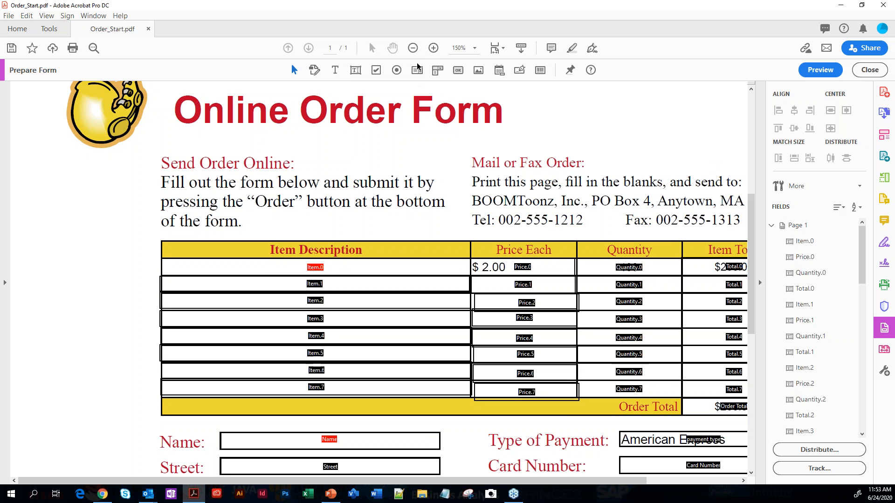
Add a list box field above the "Mail or Fax Order" text and open its full properties
click(416, 70)
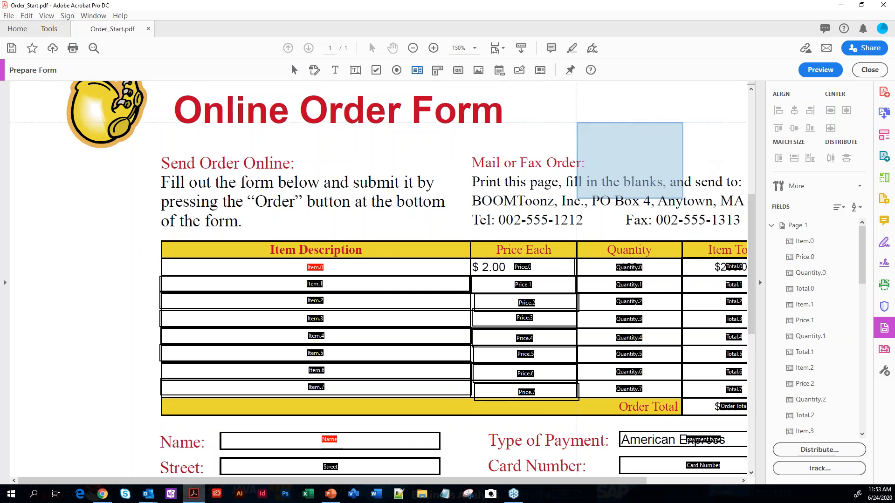
click(575, 105)
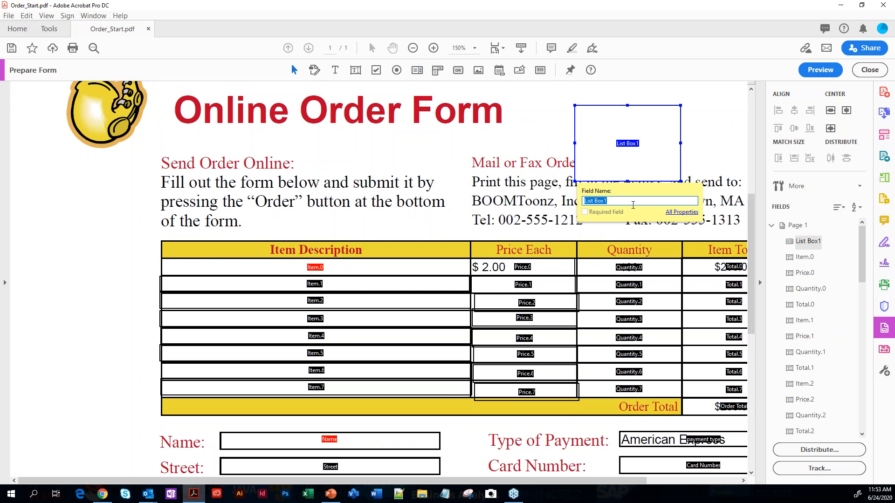
click(668, 213)
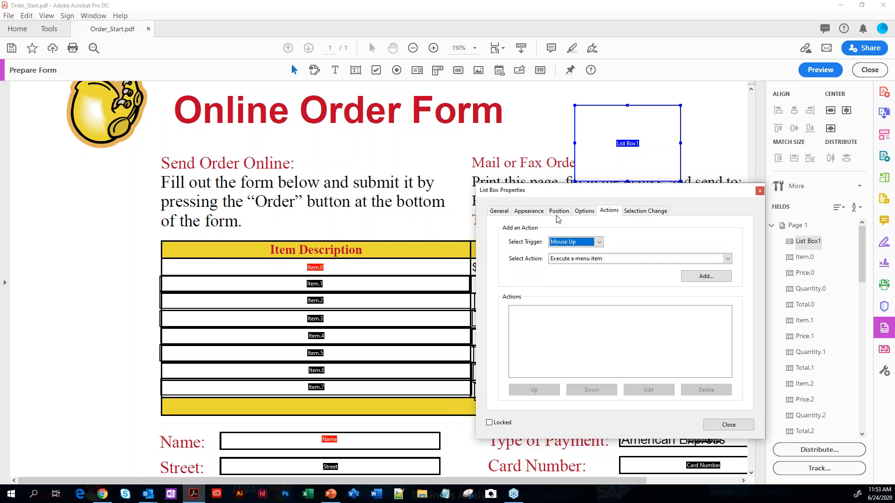
Look through the list box's options, selection change, position, appearance and general properties
click(581, 212)
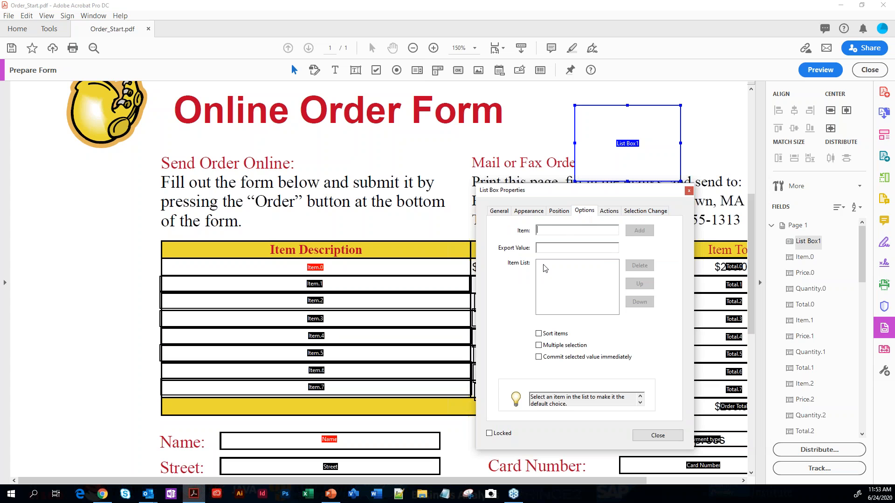
click(648, 211)
click(584, 212)
click(558, 211)
click(528, 213)
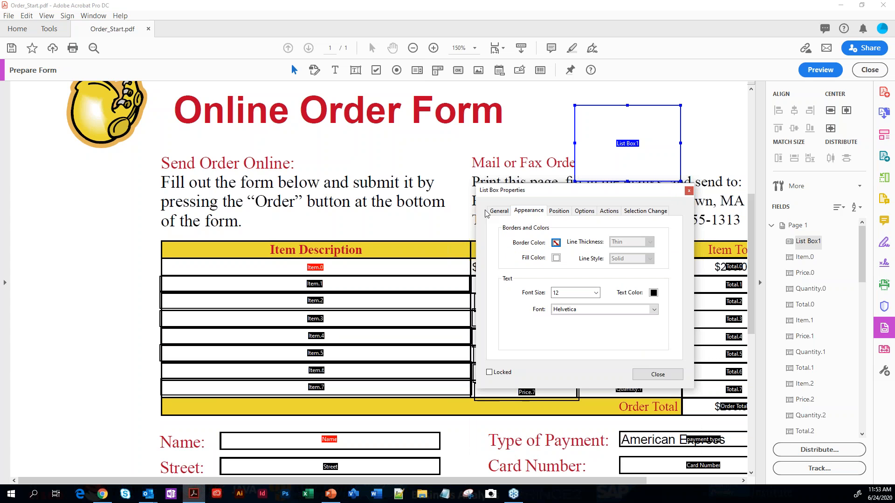
click(499, 212)
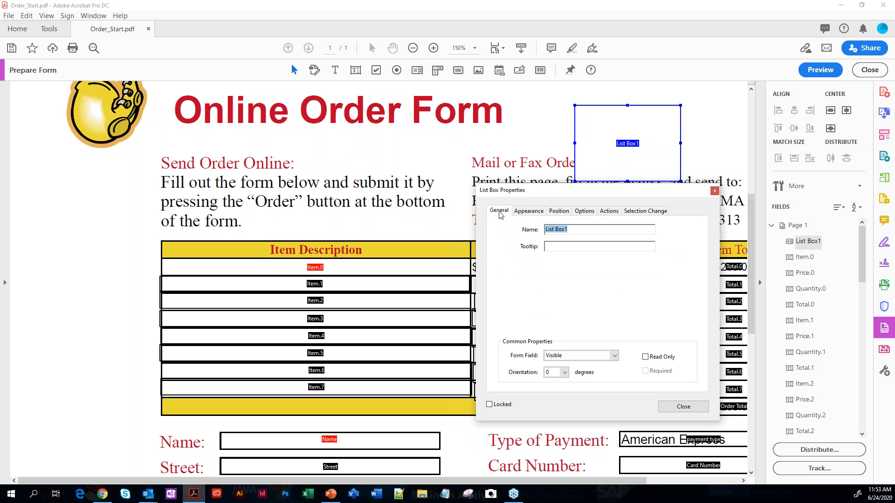
Add a dropdown field just below the "Online Order Form" title, review its options, and leave its properties
click(436, 70)
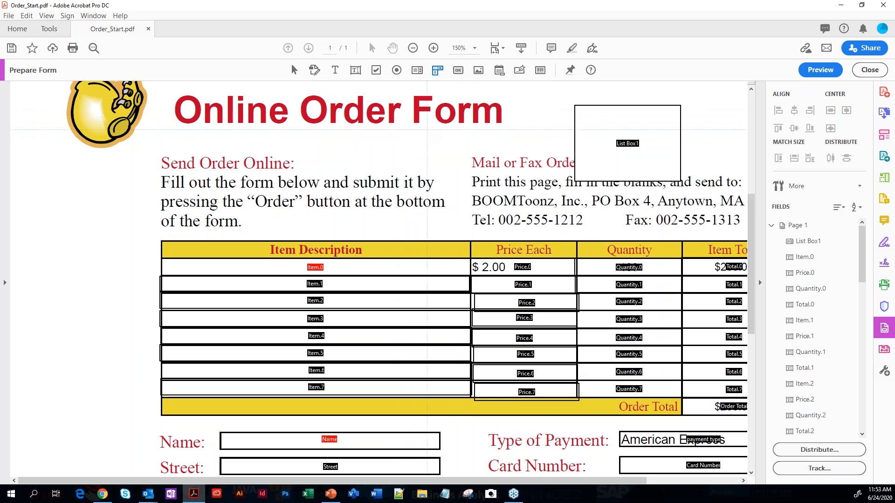
click(449, 142)
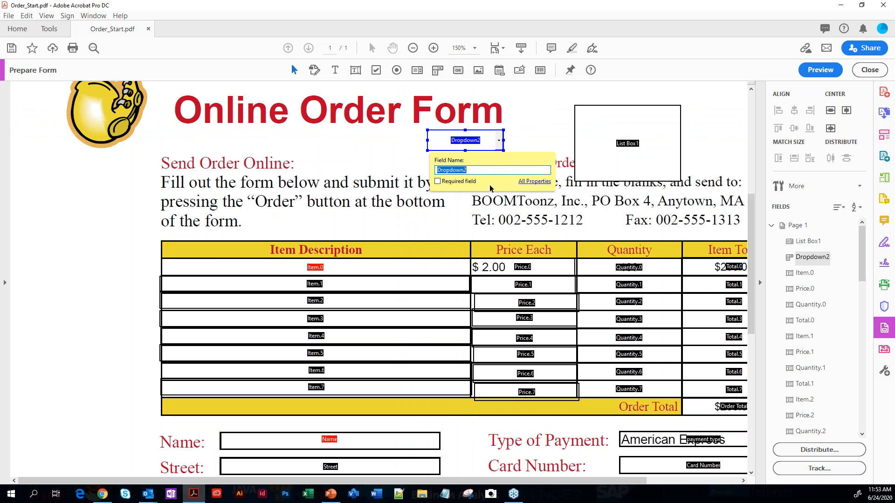
click(524, 182)
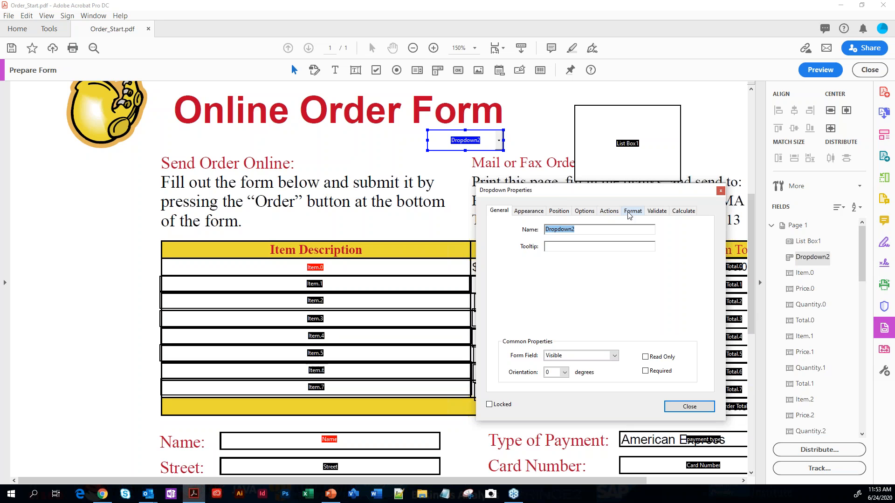
click(583, 211)
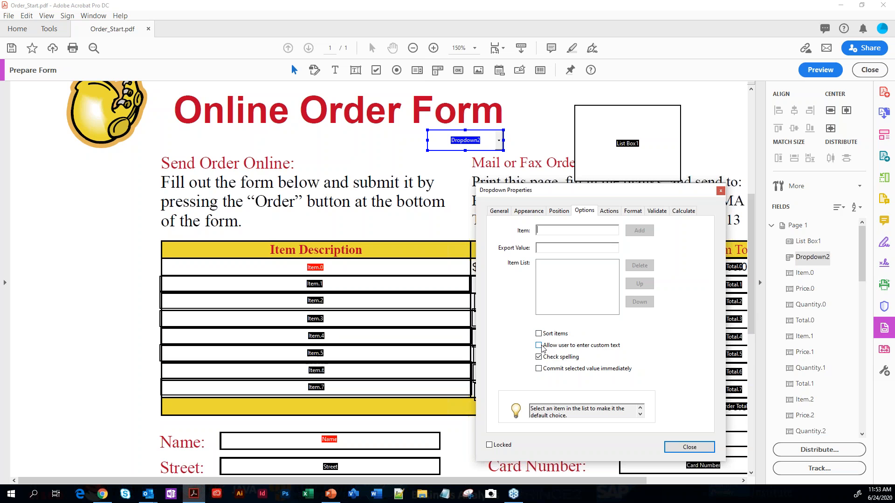
click(737, 193)
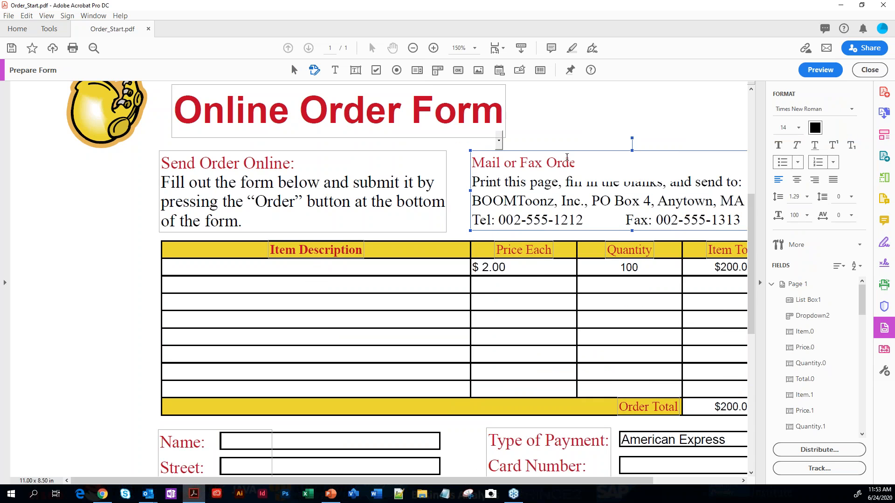
Add a second list box above the "Mail or Fax Order" text, overlapping the first, and enable multiple selection in its options
click(417, 70)
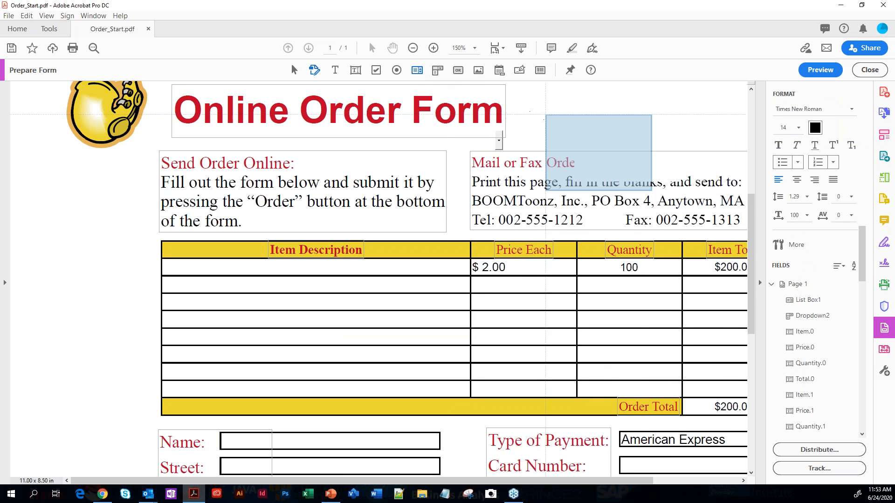
click(545, 112)
double_click(573, 132)
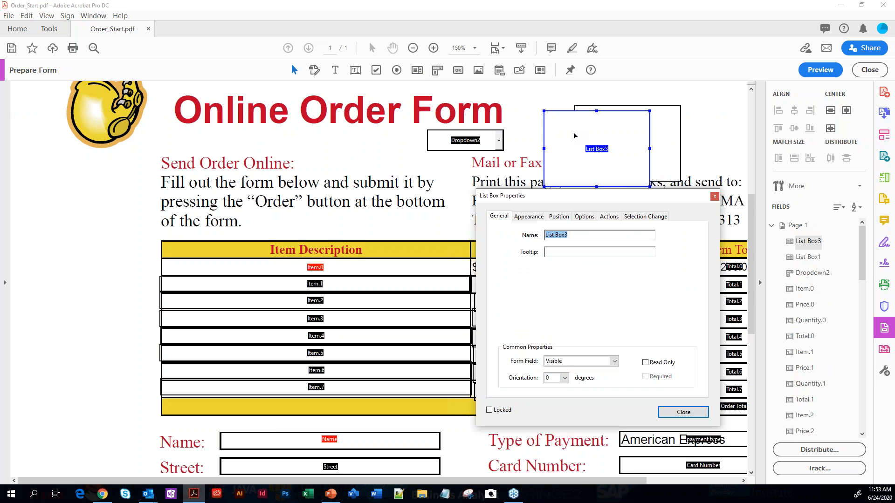
click(584, 216)
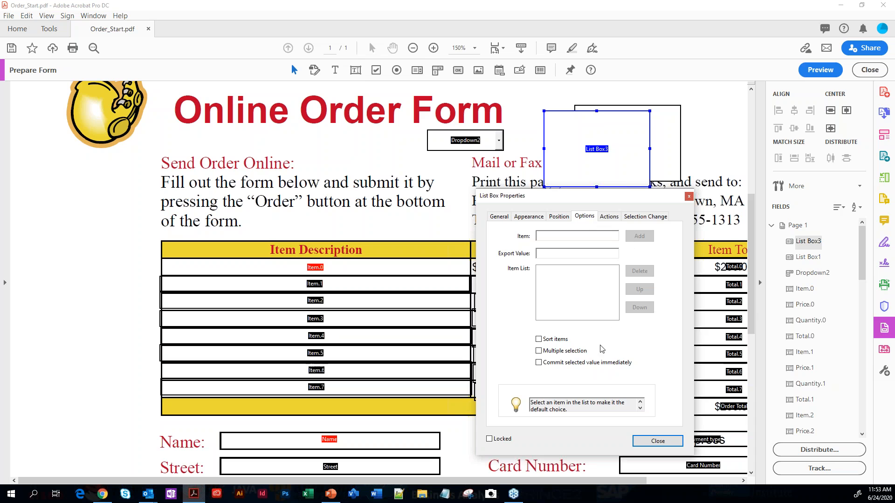
click(559, 355)
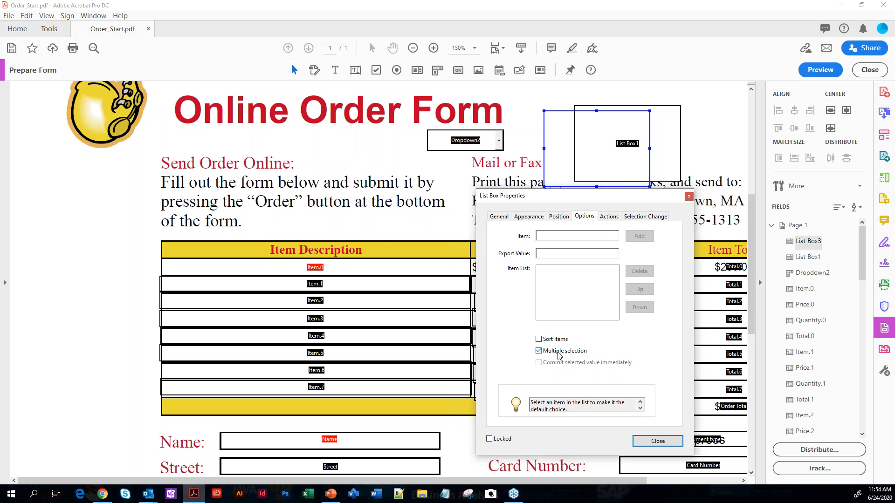
Lock the new list box, then move List Box1 slightly up and to the right and lock it too
click(489, 439)
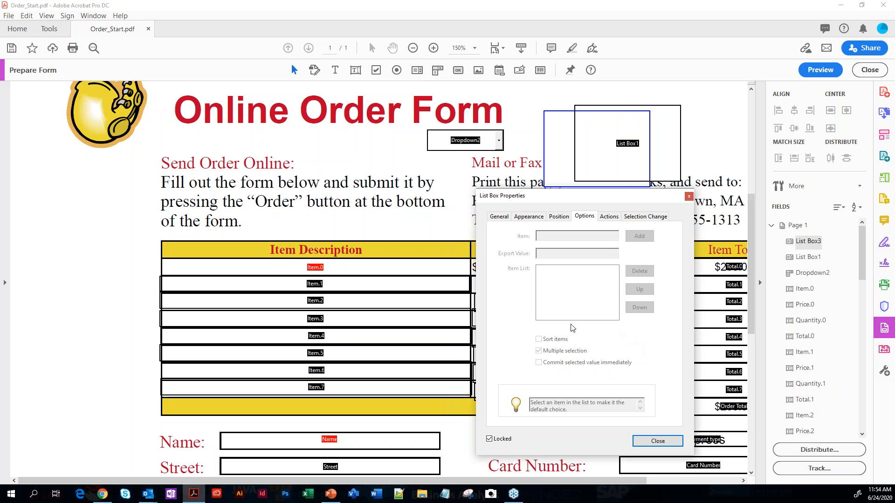
drag(618, 186, 612, 95)
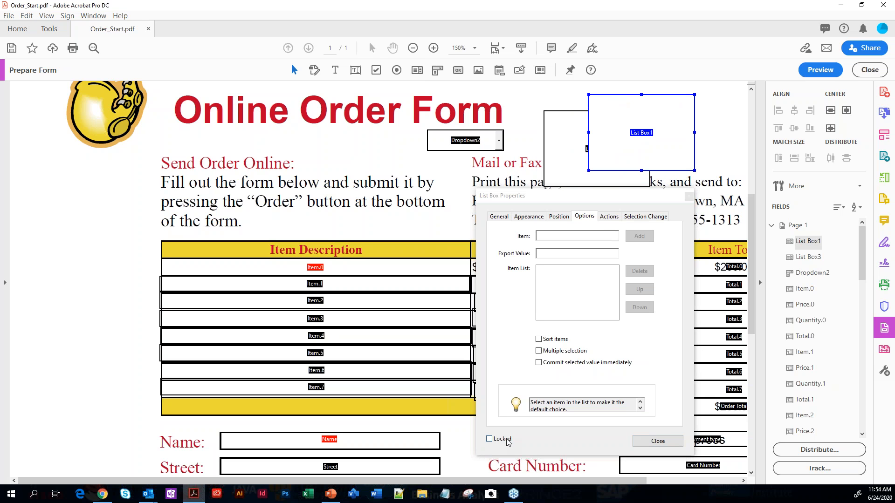
click(489, 439)
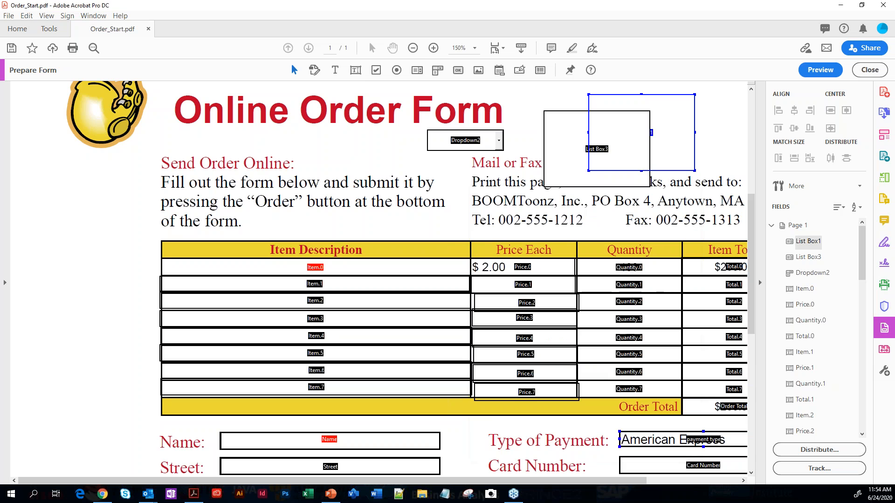
click(642, 444)
Reopen List Box1's properties, check the effect of its Locked setting, and review its position and selection change properties
double_click(674, 99)
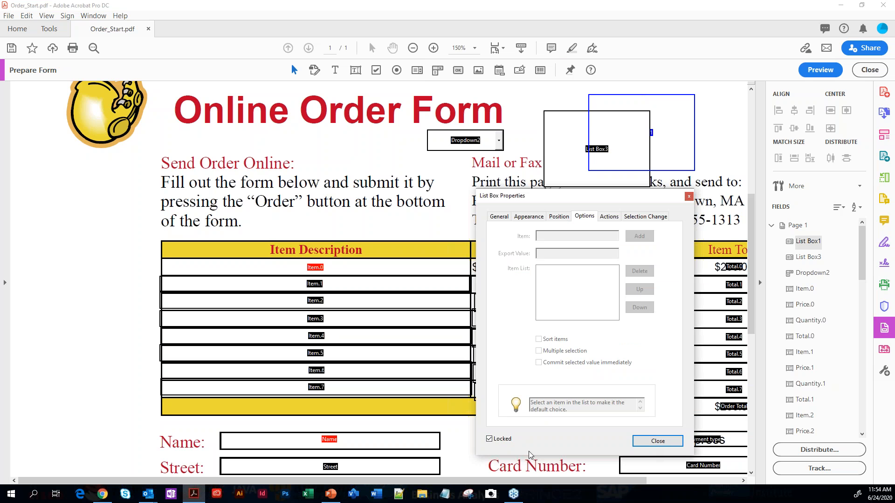
click(489, 439)
click(489, 439)
click(559, 216)
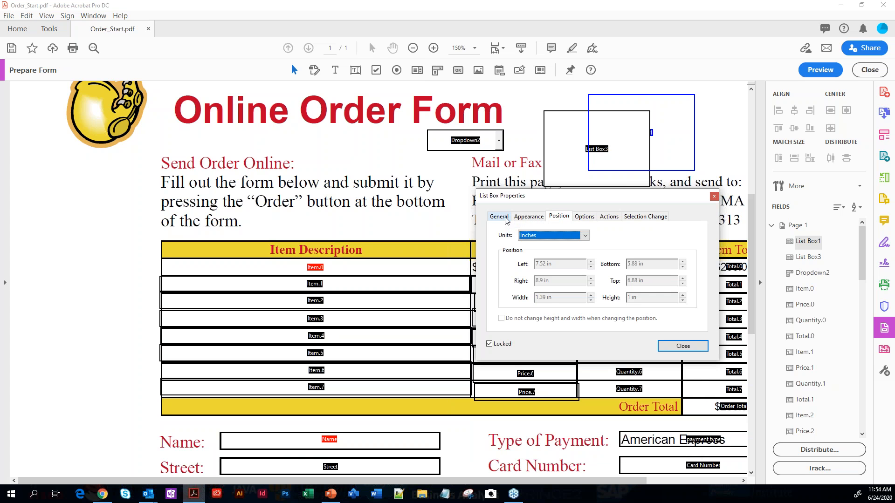
click(656, 217)
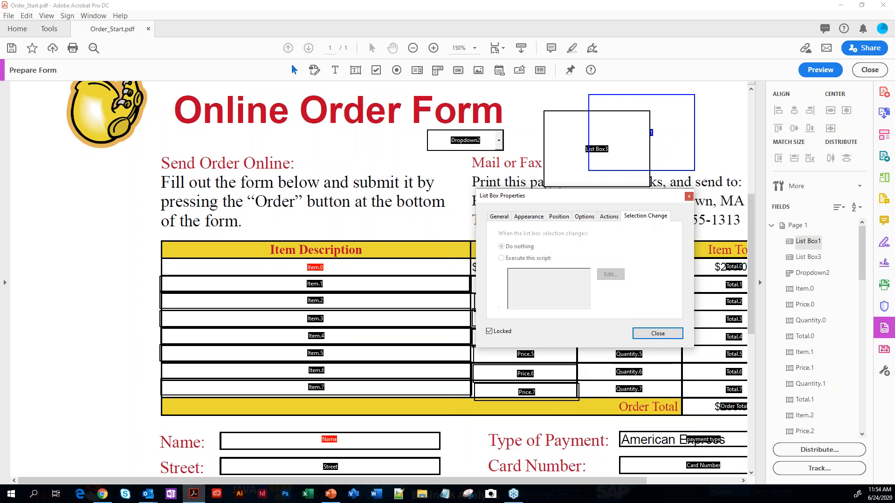
click(689, 197)
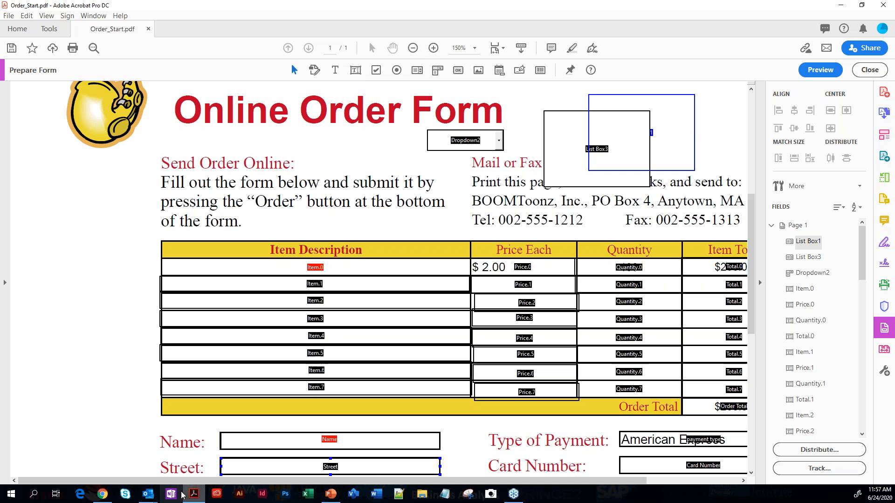
Switch to File Explorer and open the Feedback_responses PDF from the Lesson10 folder
mouse_move(194, 499)
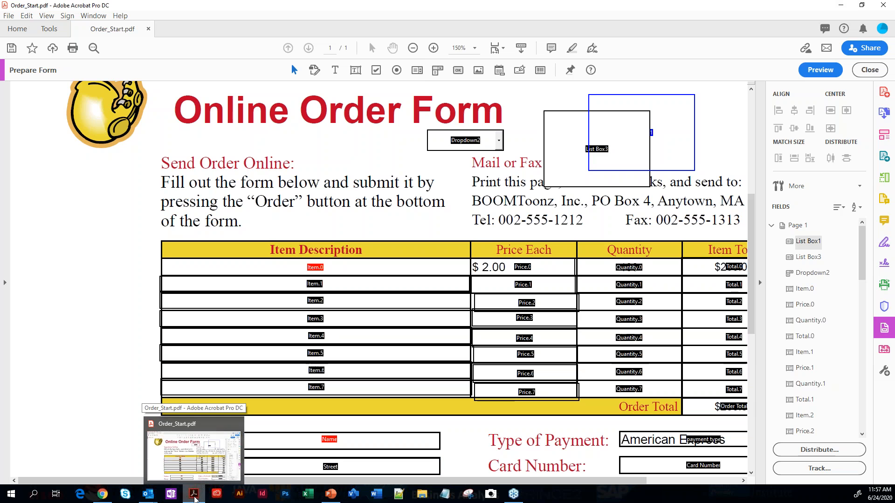
mouse_move(322, 498)
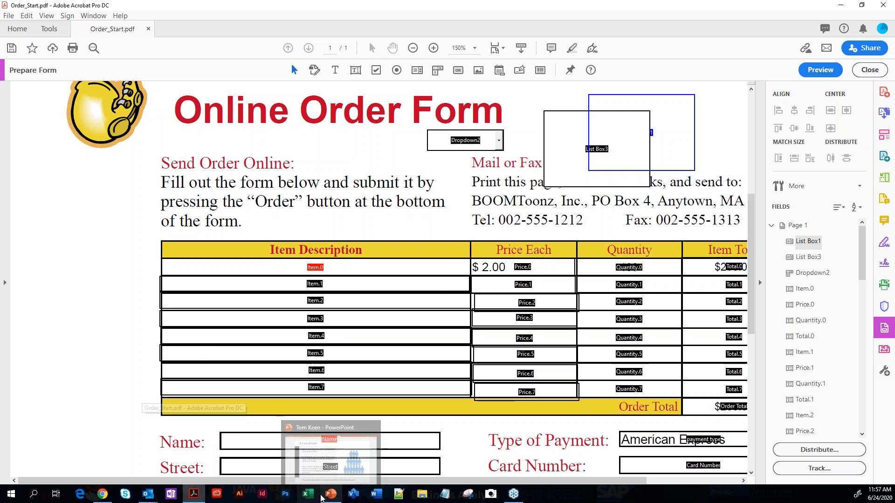
click(421, 498)
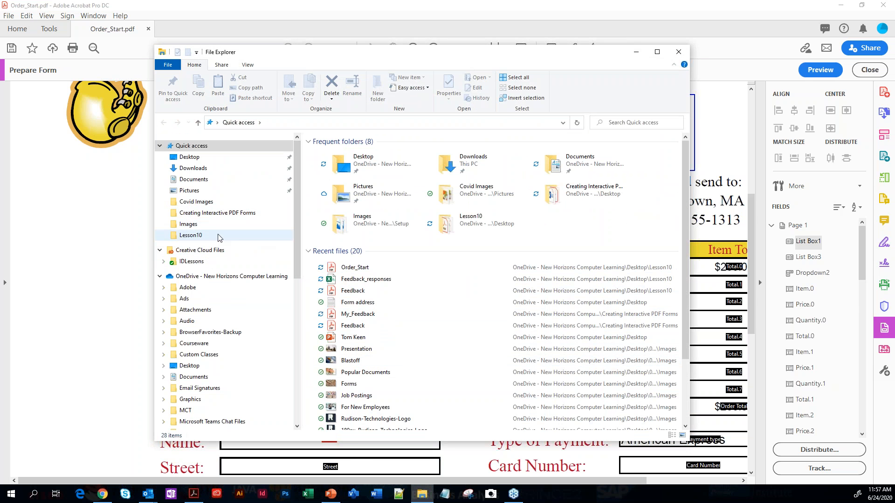
click(180, 237)
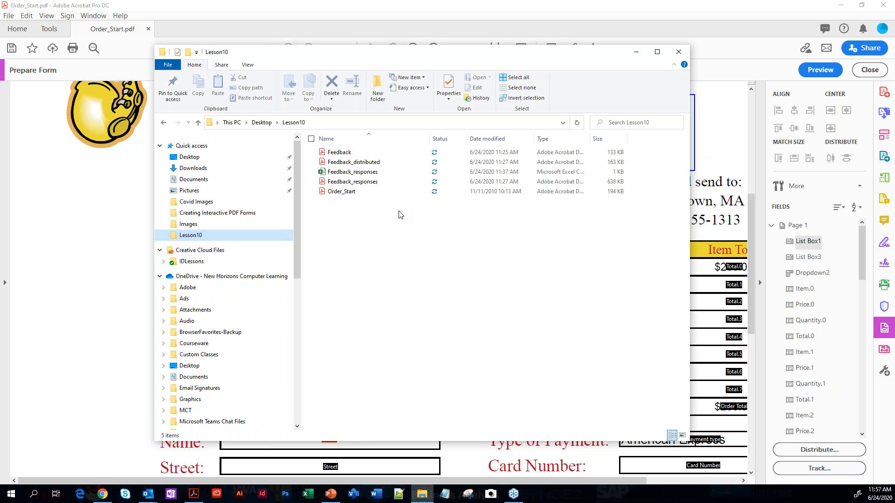
double_click(345, 185)
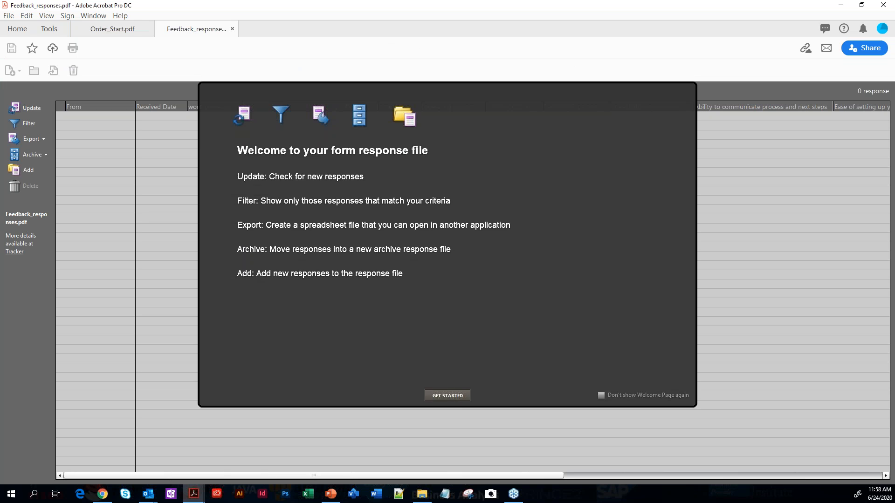
Dismiss the response file's welcome page and check the form's distribution and response details in the Tracker
click(448, 395)
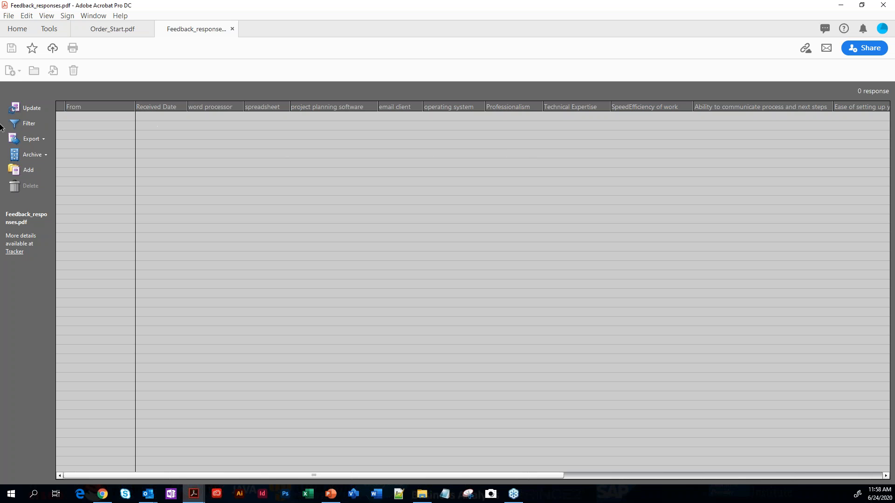
click(14, 252)
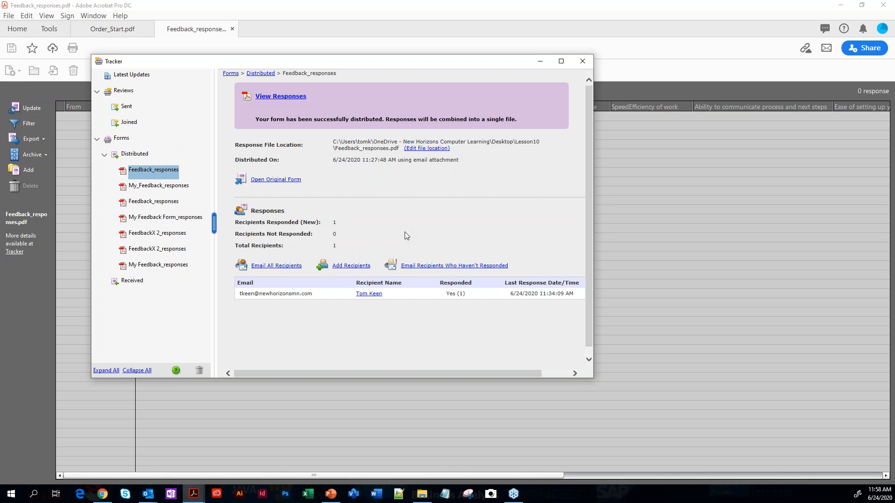
click(583, 61)
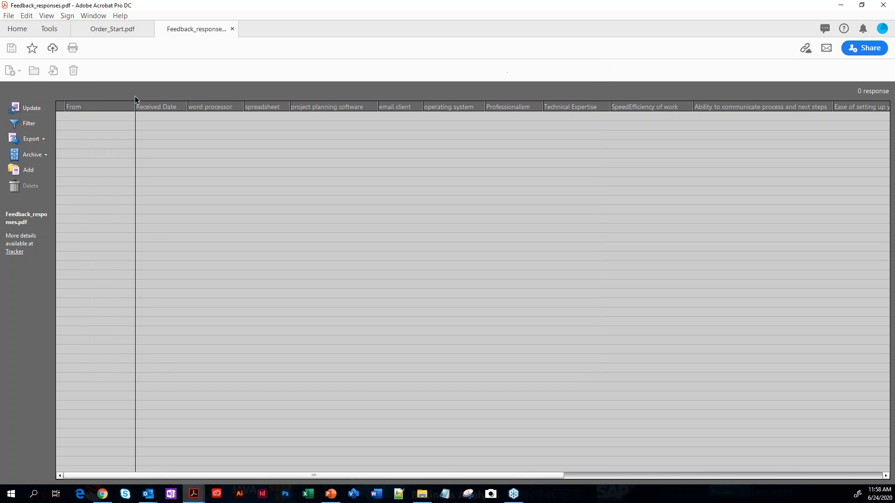
Open Feedback.pdf from the Lesson10 folder
click(18, 30)
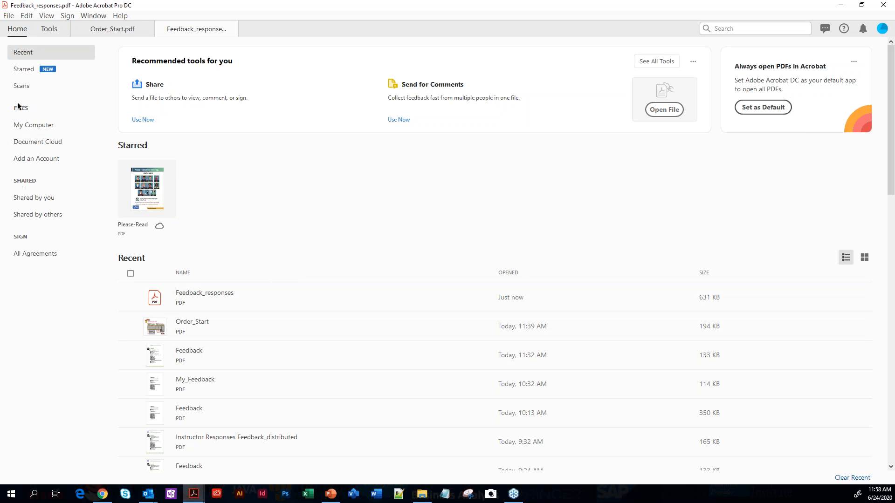
click(13, 20)
click(37, 30)
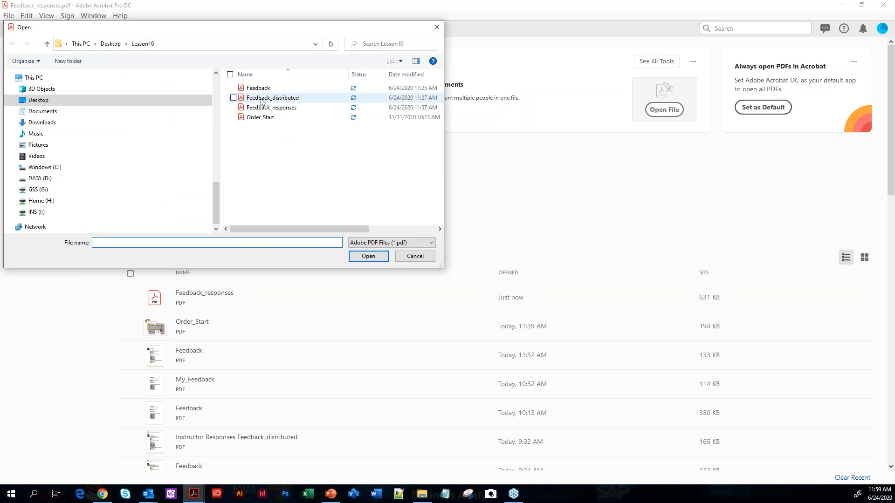
click(259, 88)
click(368, 257)
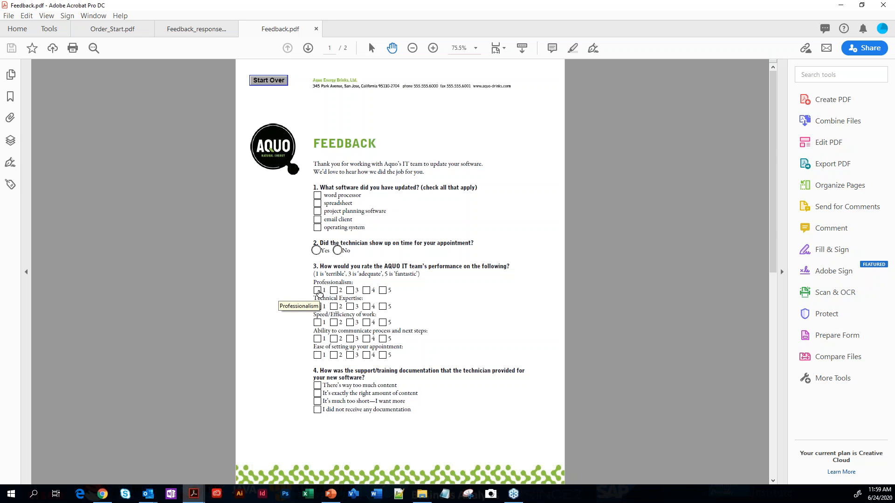
Save the feedback form under the new name Feedback2 in the Lesson10 folder
click(8, 20)
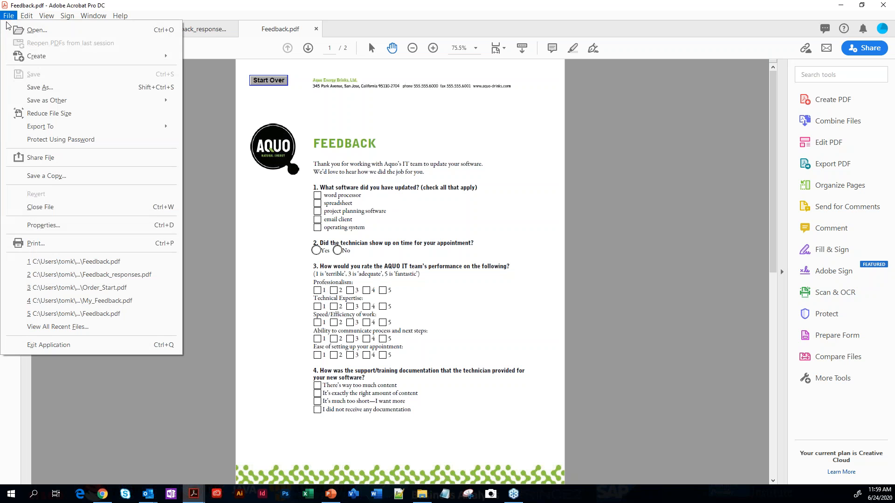
click(26, 88)
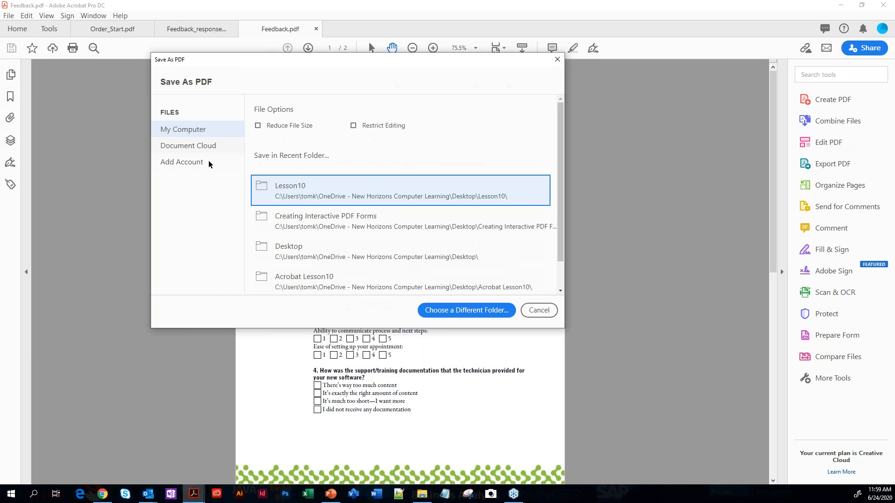
click(321, 186)
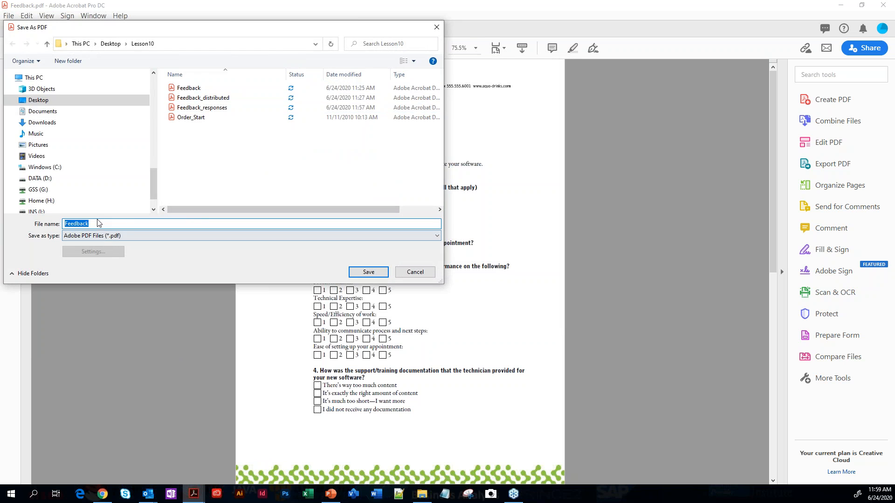
click(96, 224)
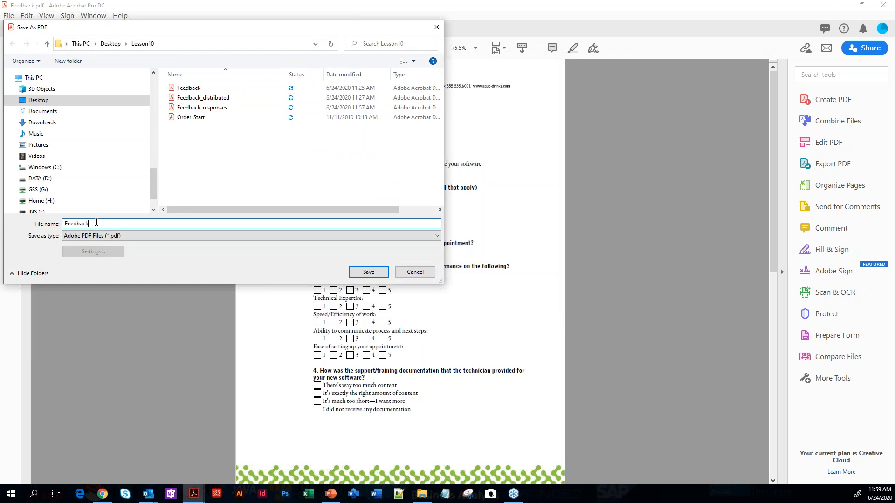
click(367, 271)
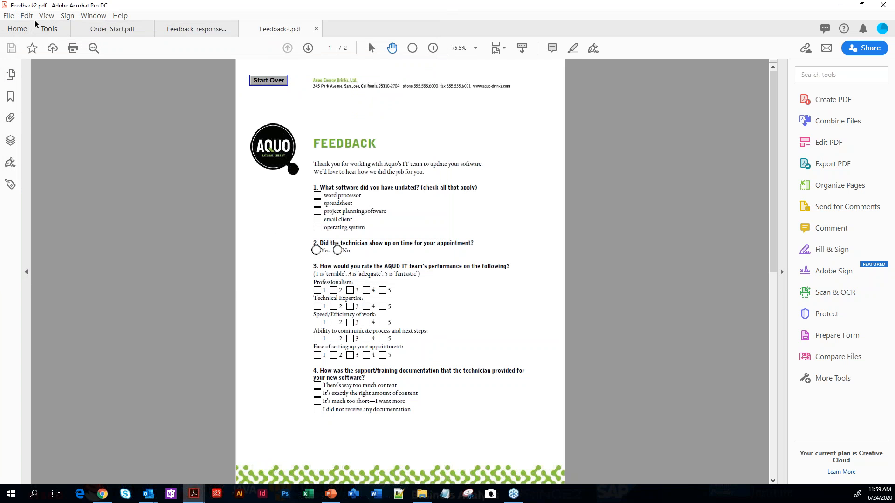
Try to start preparing Feedback2.pdf as a form with the Prepare Form tool
click(48, 27)
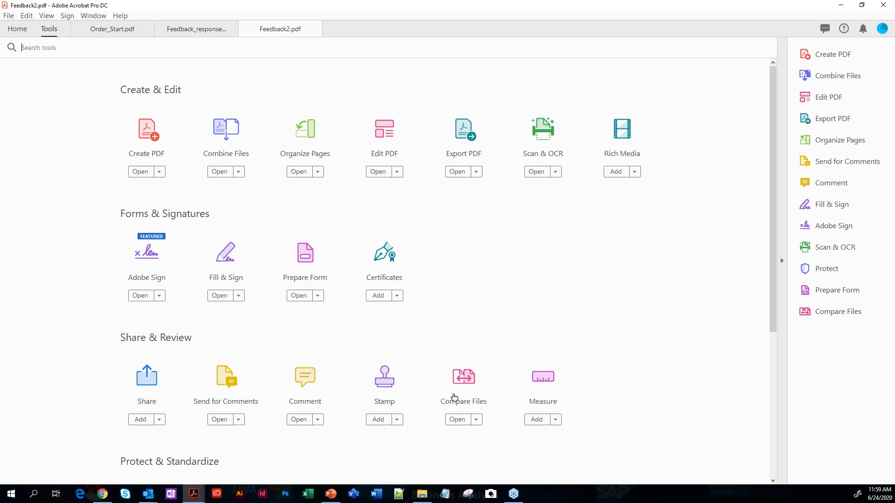
click(311, 263)
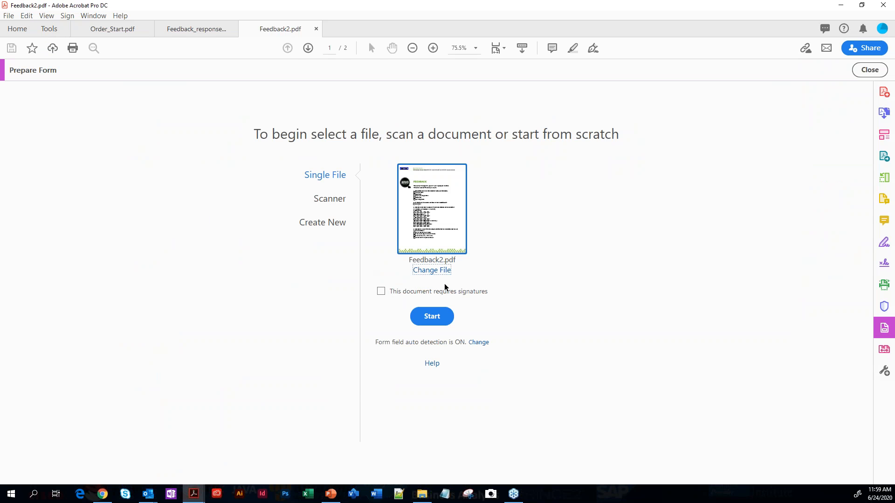
click(432, 319)
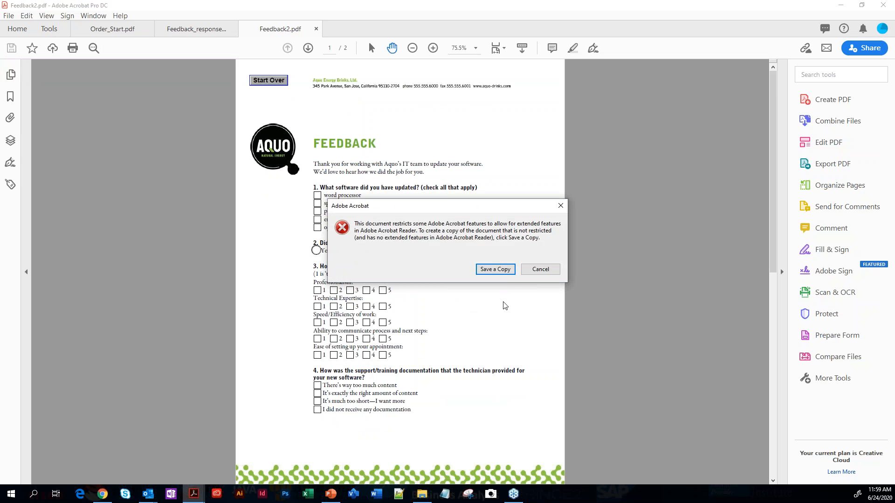
Save an unrestricted copy of the form as Feedback22 in the Lesson10 folder
click(506, 270)
click(110, 224)
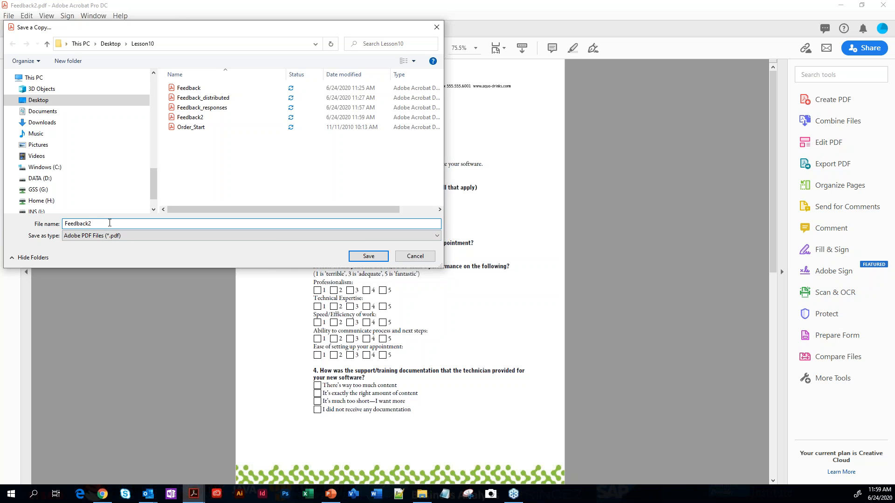
click(374, 257)
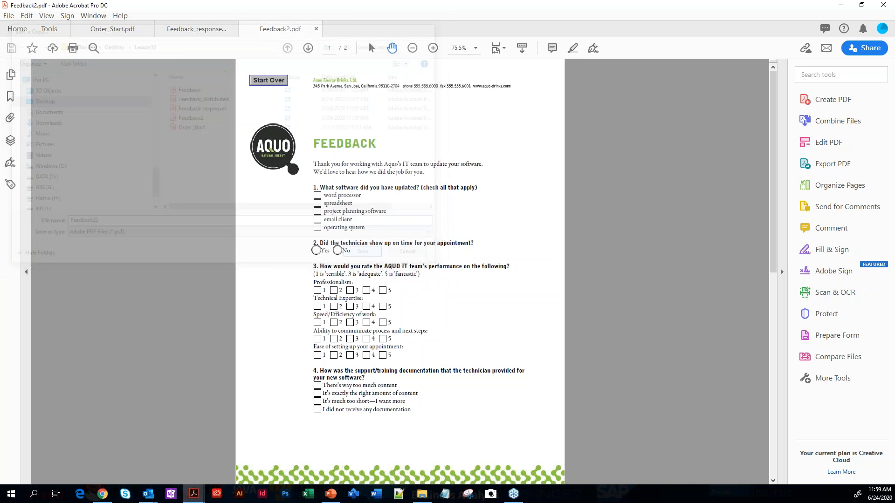
click(548, 269)
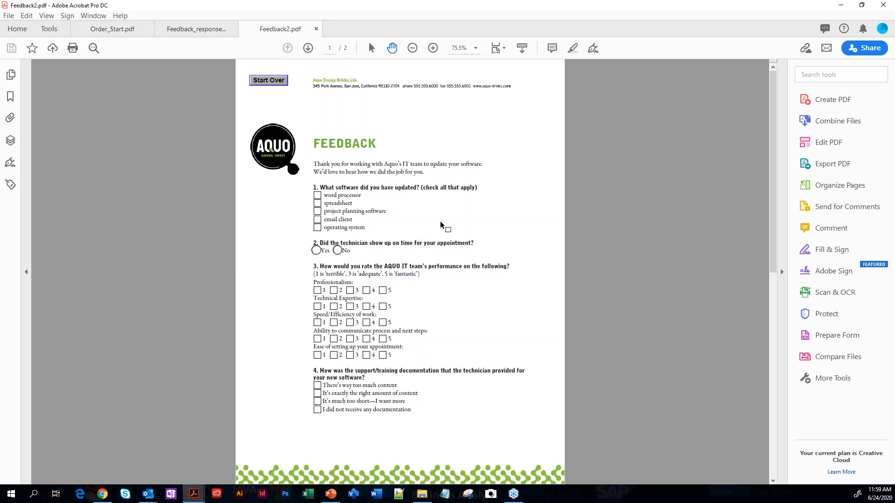
Open the Order_Start PDF from the Lesson10 folder
click(10, 16)
click(9, 15)
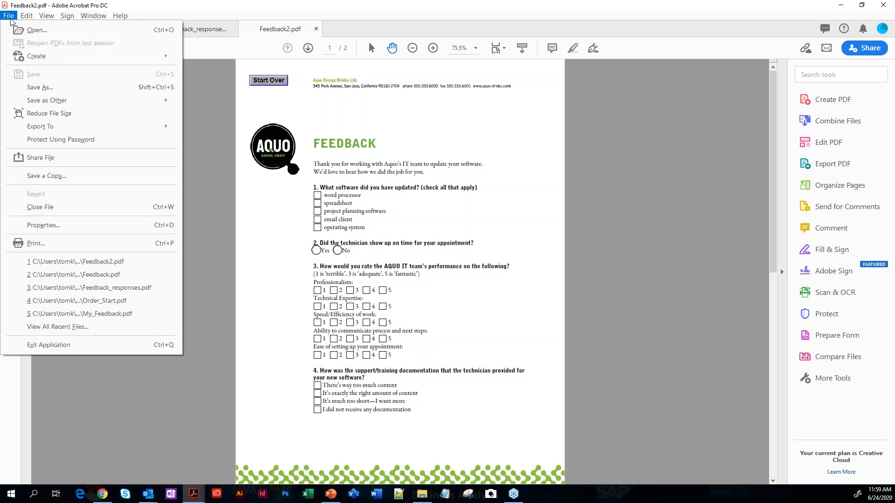
click(37, 30)
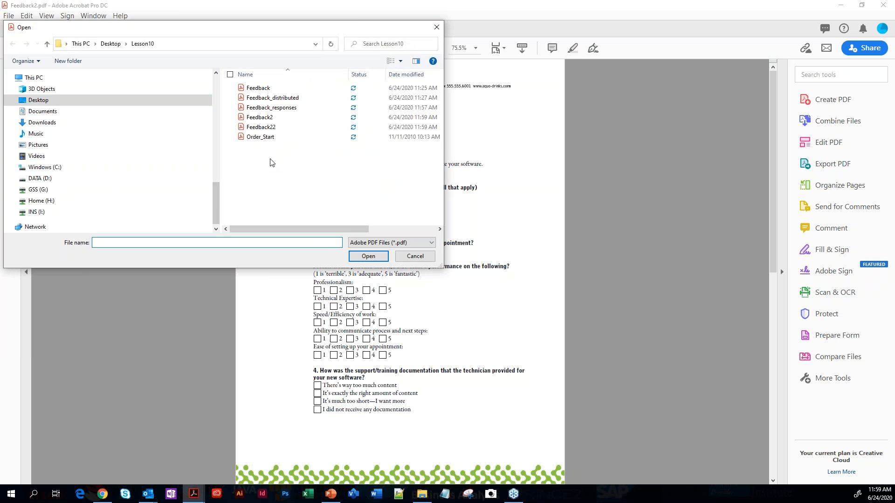
click(262, 138)
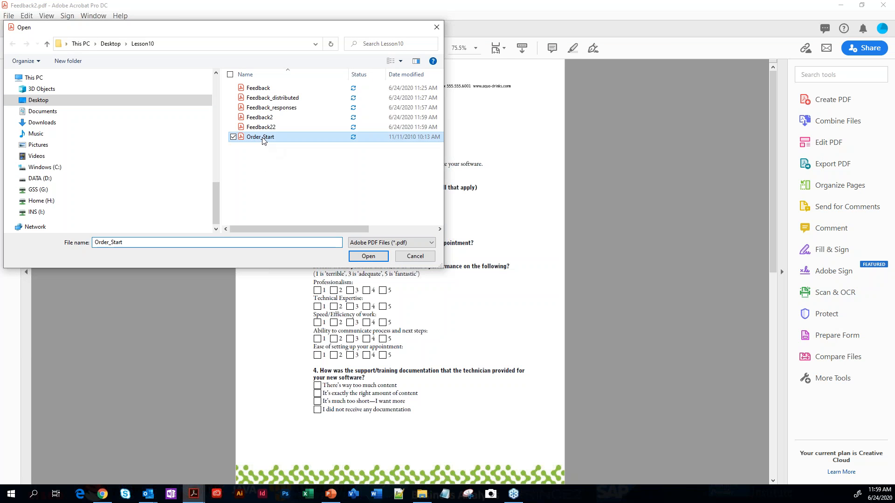
click(368, 257)
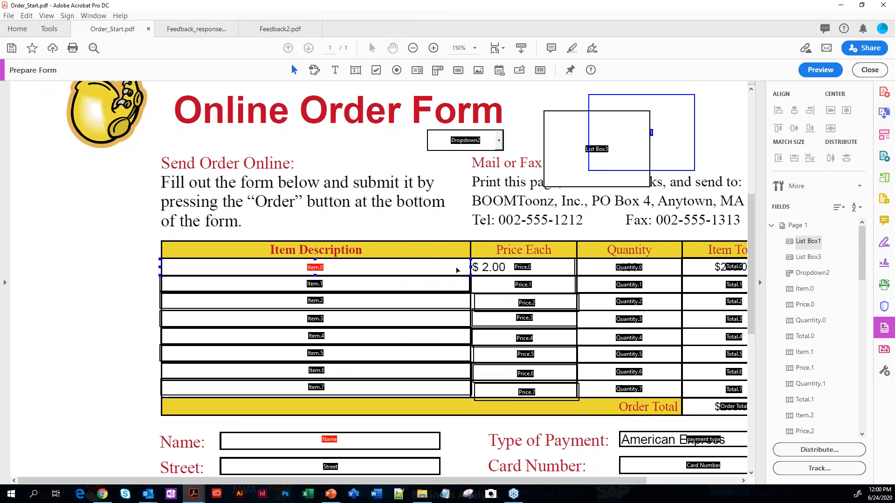
Select the Item.0 field and the first two rows' Price, Quantity and Total fields, and align them to Quantity.0 by left edge, vertically and horizontally
click(526, 270)
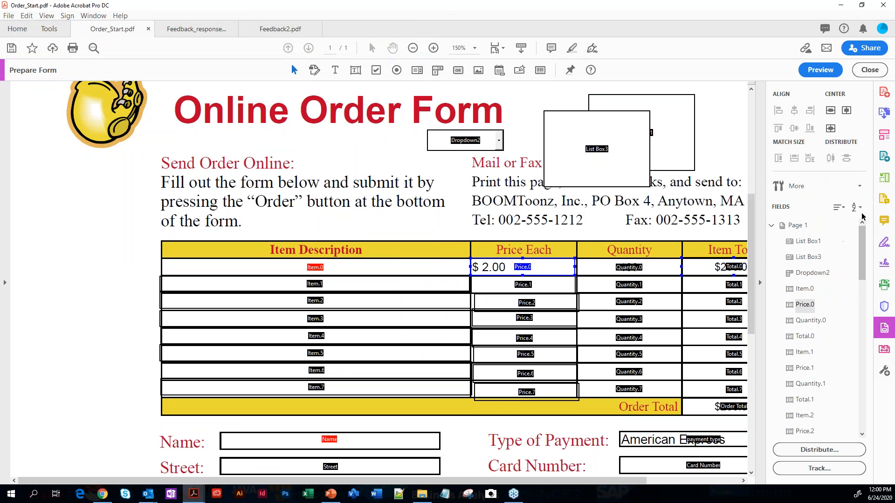
shift+click(622, 267)
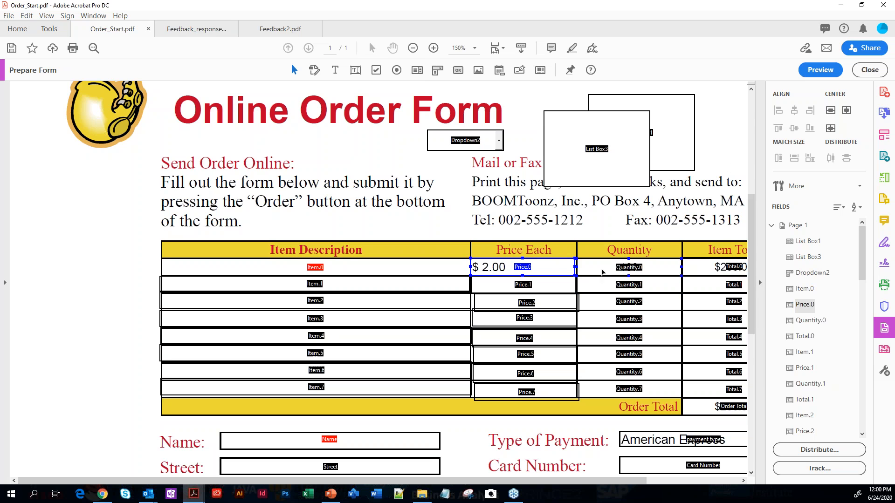
shift+click(601, 269)
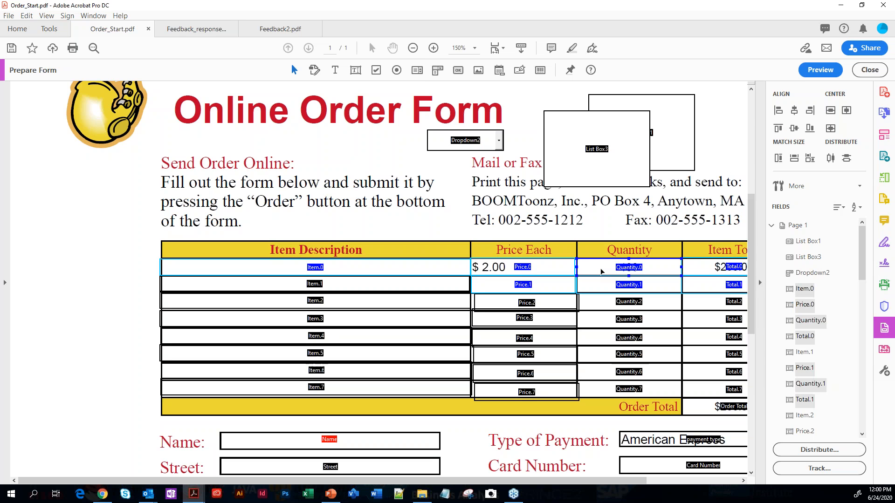
click(778, 110)
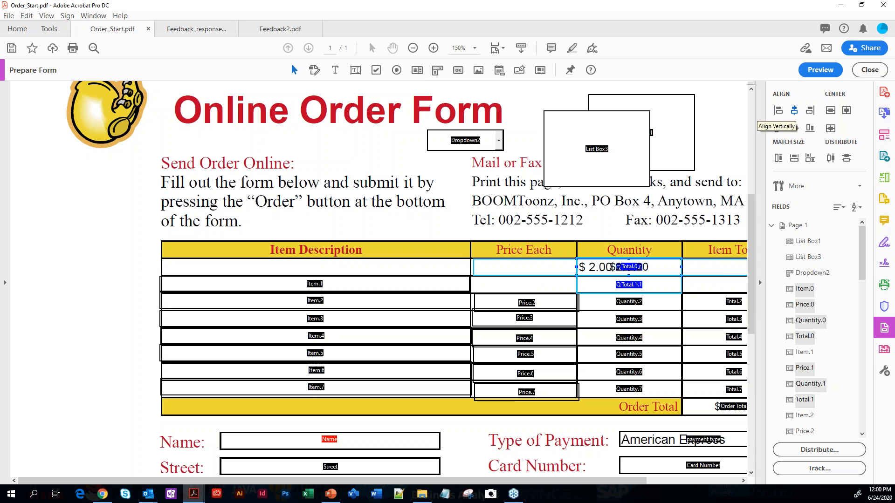
click(794, 128)
click(794, 129)
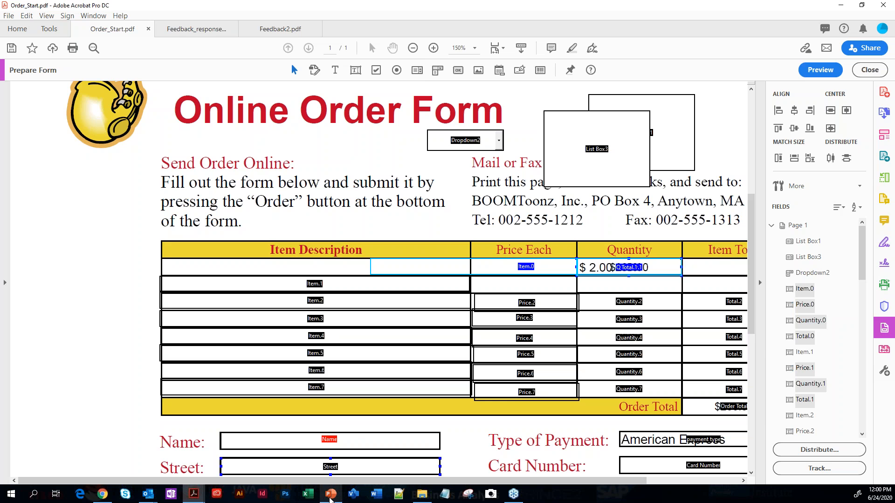
Switch to the PowerPoint presentation and show the "Any Questions?" slide
click(330, 495)
scroll(366, 444, down, 1)
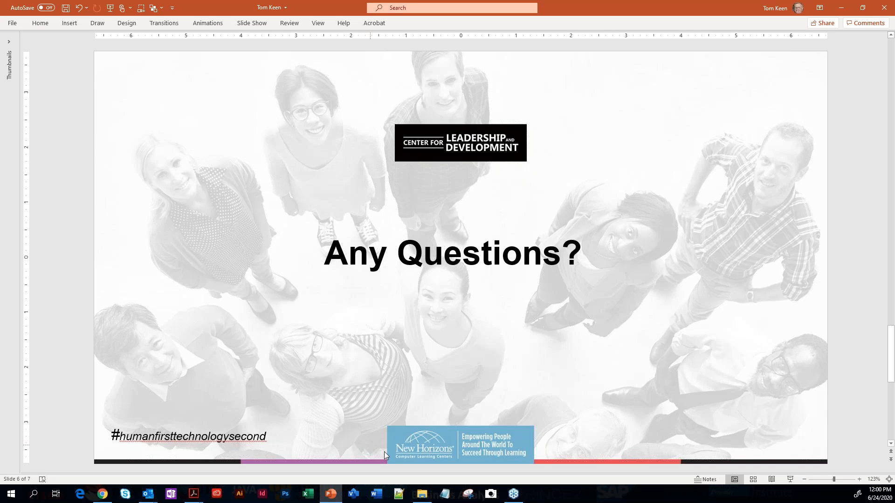